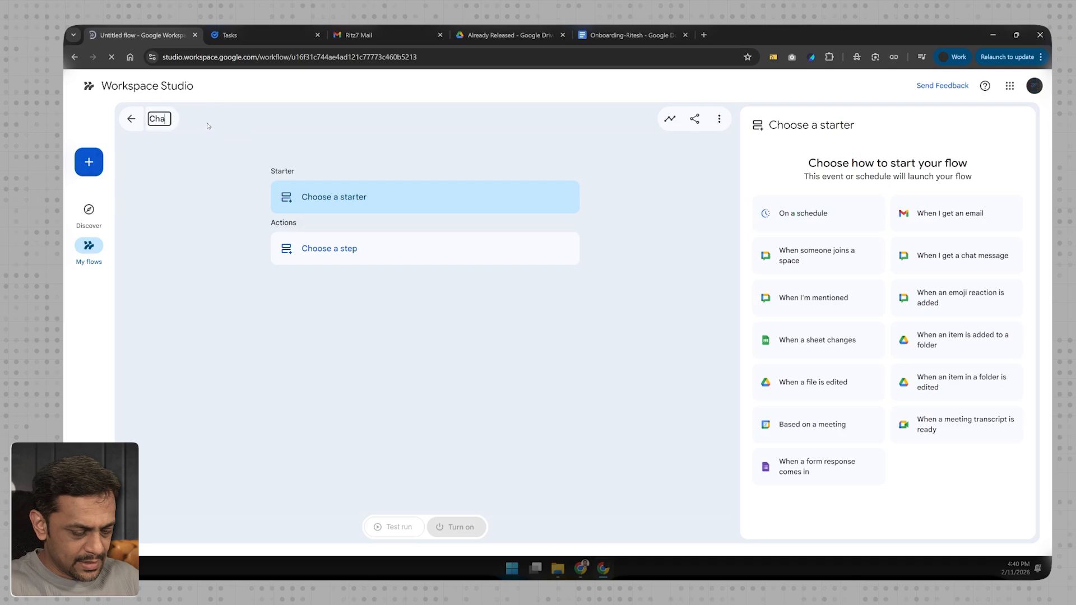
# - Name the flow "Chat-3" and set its starter to When I'm mentioned
pyautogui.press('Return')
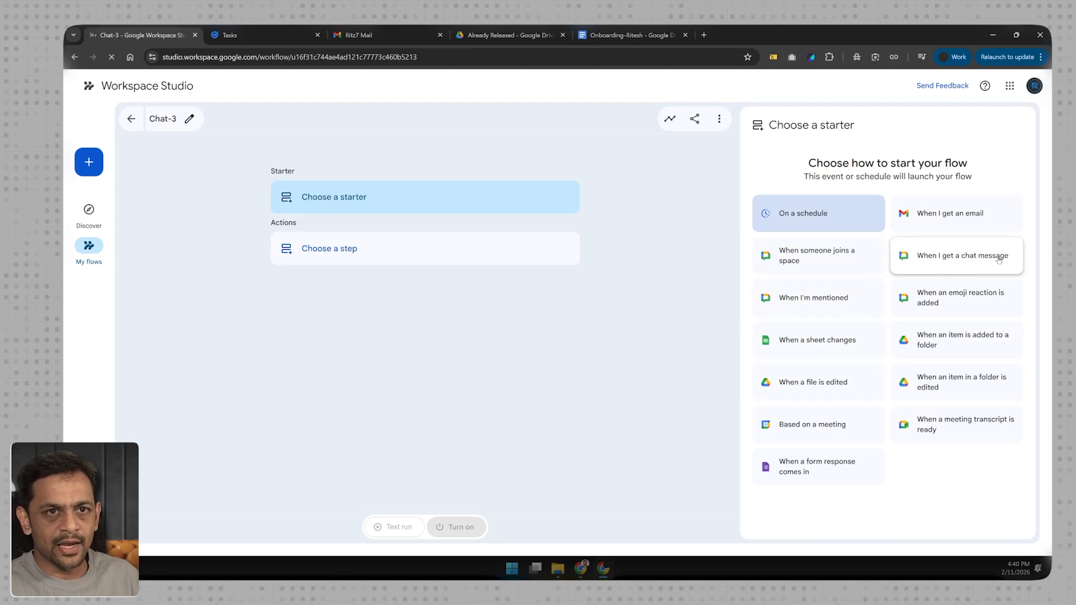
pyautogui.click(801, 305)
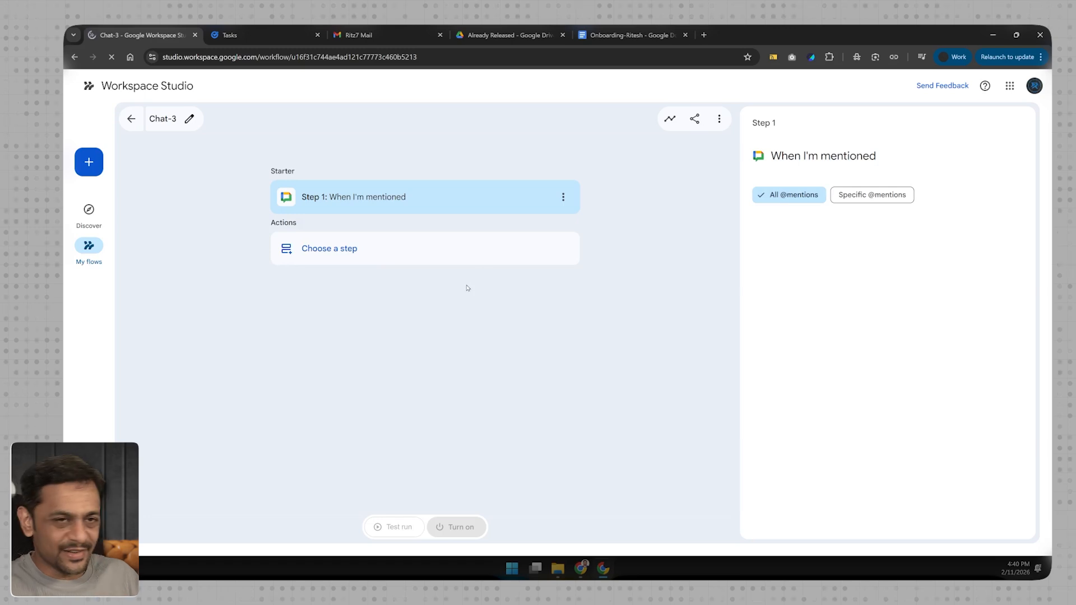
pyautogui.click(868, 196)
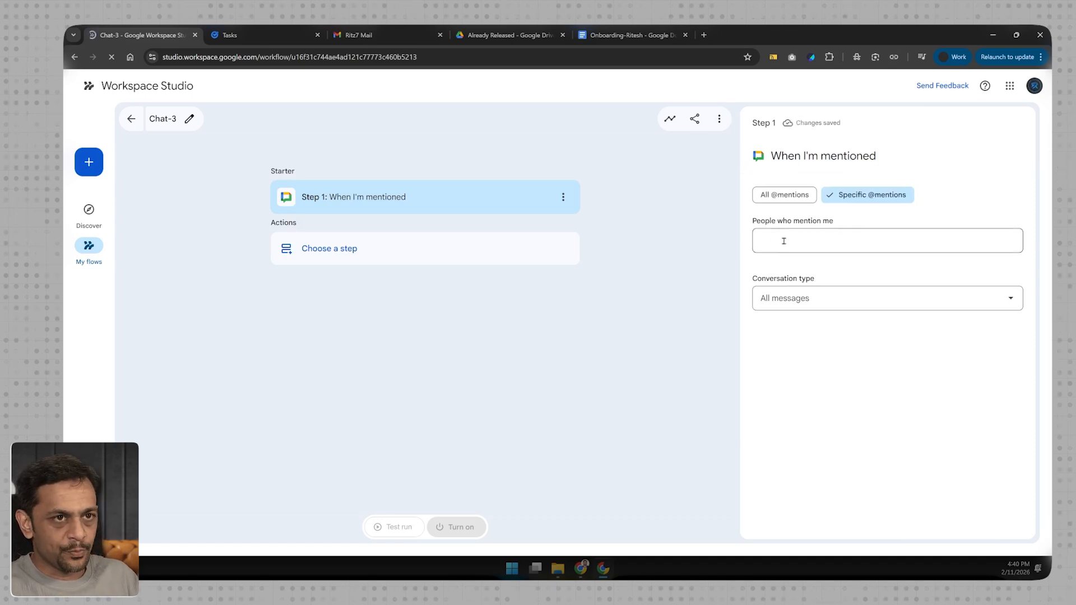
pyautogui.click(802, 238)
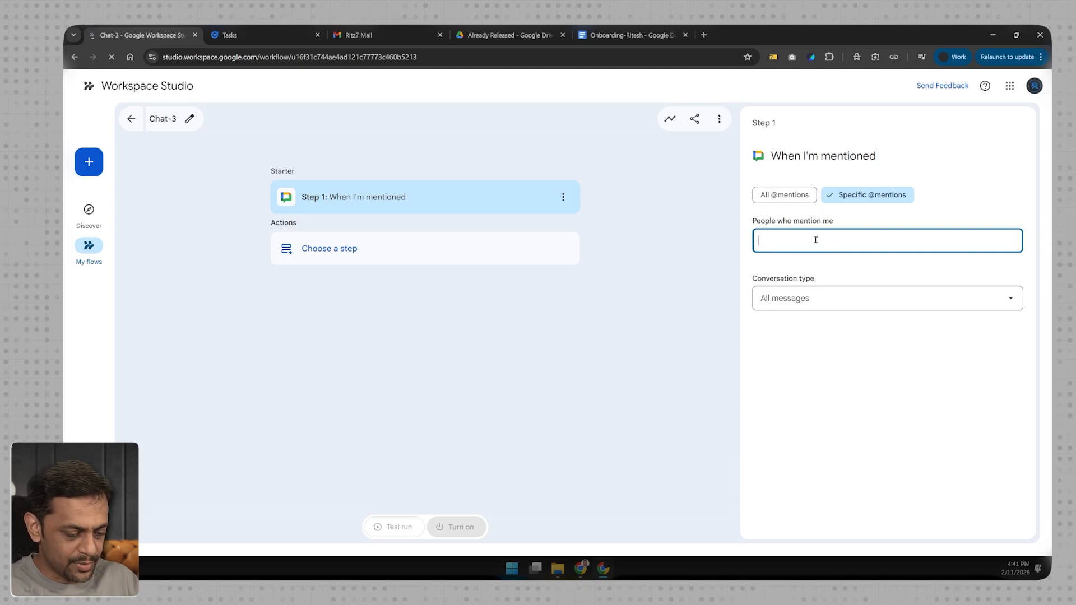
pyautogui.write('ritesh')
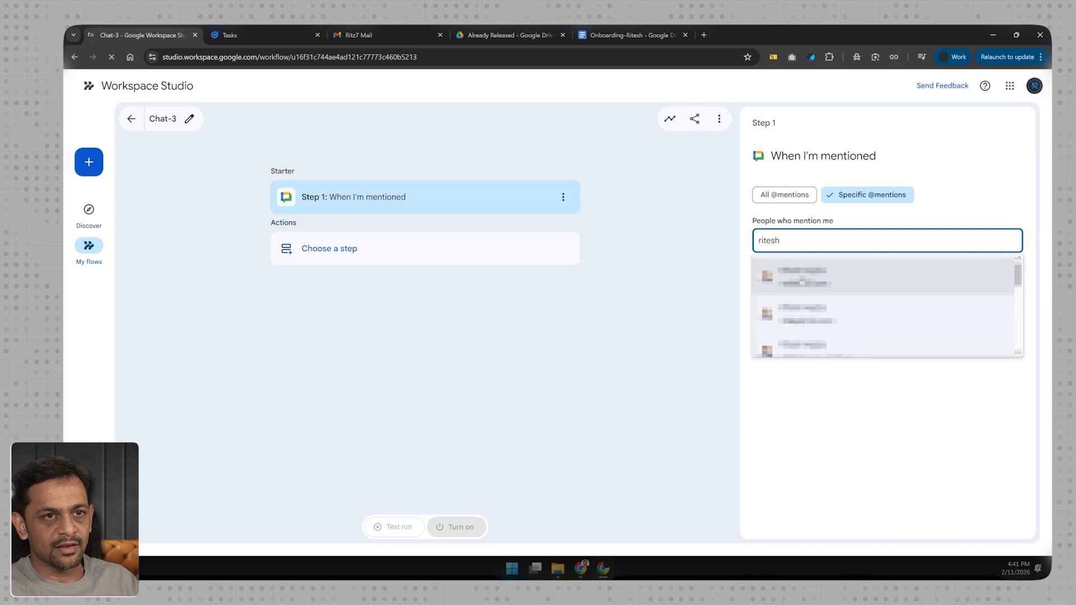
pyautogui.press('Return')
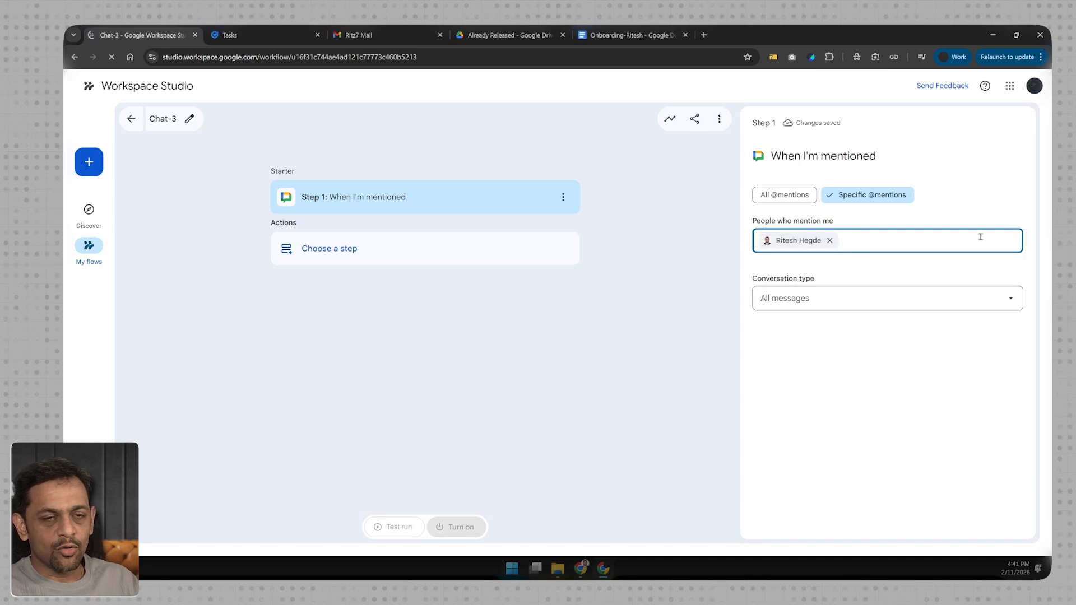
pyautogui.click(831, 241)
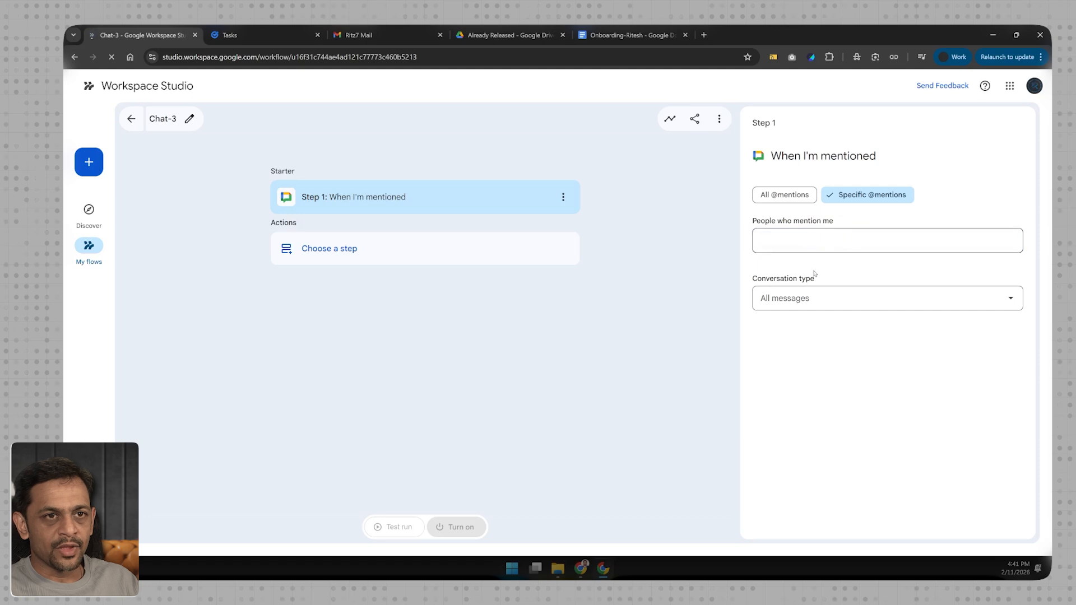
pyautogui.click(801, 303)
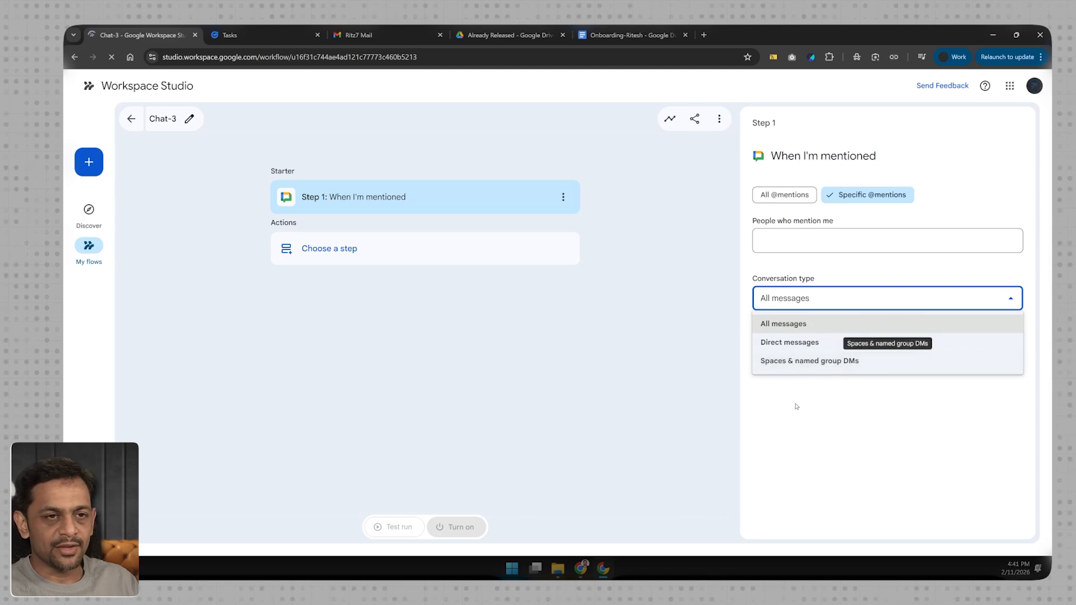
pyautogui.click(800, 284)
pyautogui.click(781, 201)
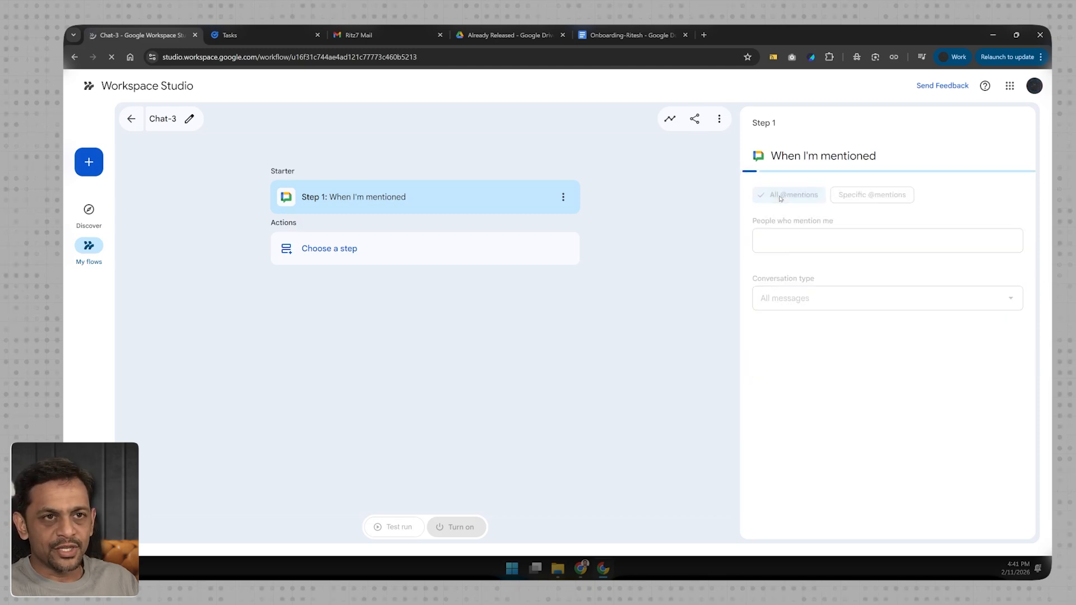
# - Add a Create a task action as the first step after the mention starter
pyautogui.click(328, 253)
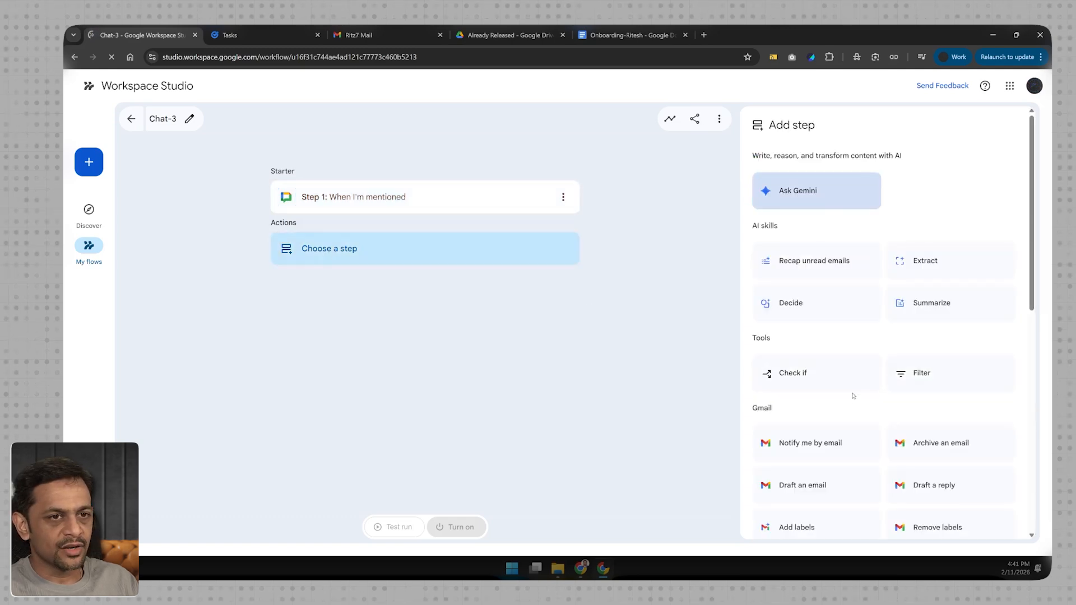
pyautogui.scroll(-3, 853, 395)
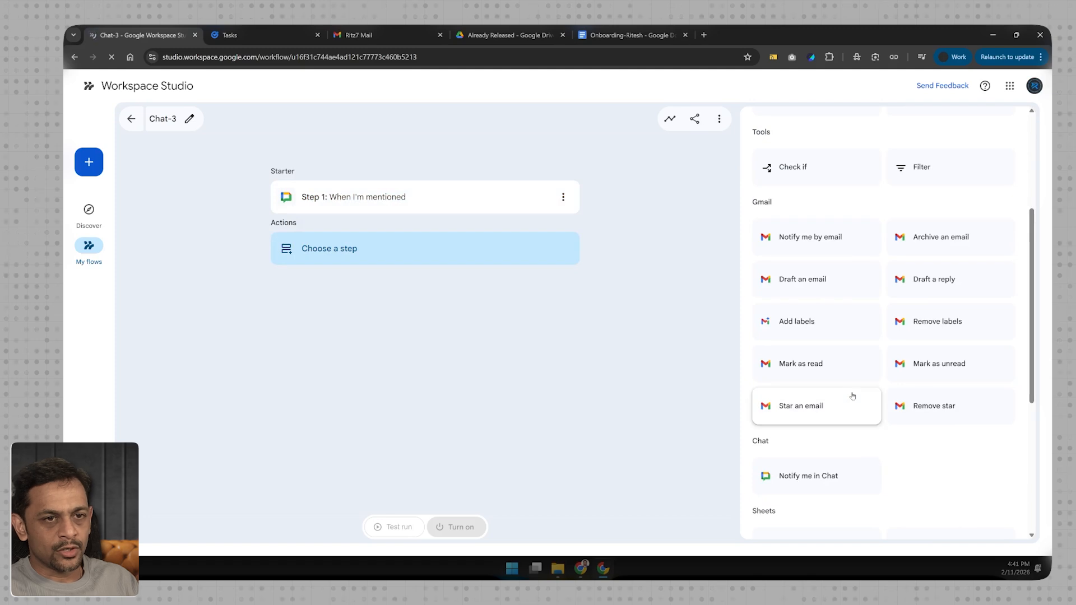
pyautogui.scroll(-3, 853, 395)
pyautogui.scroll(3, 830, 393)
pyautogui.scroll(-3, 833, 405)
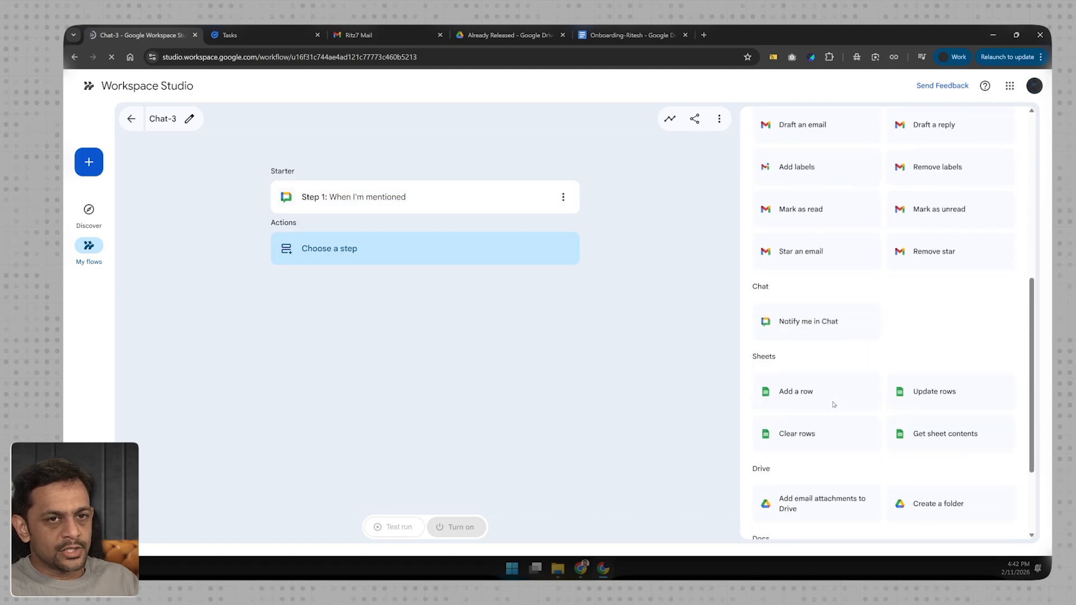
pyautogui.scroll(-2, 833, 404)
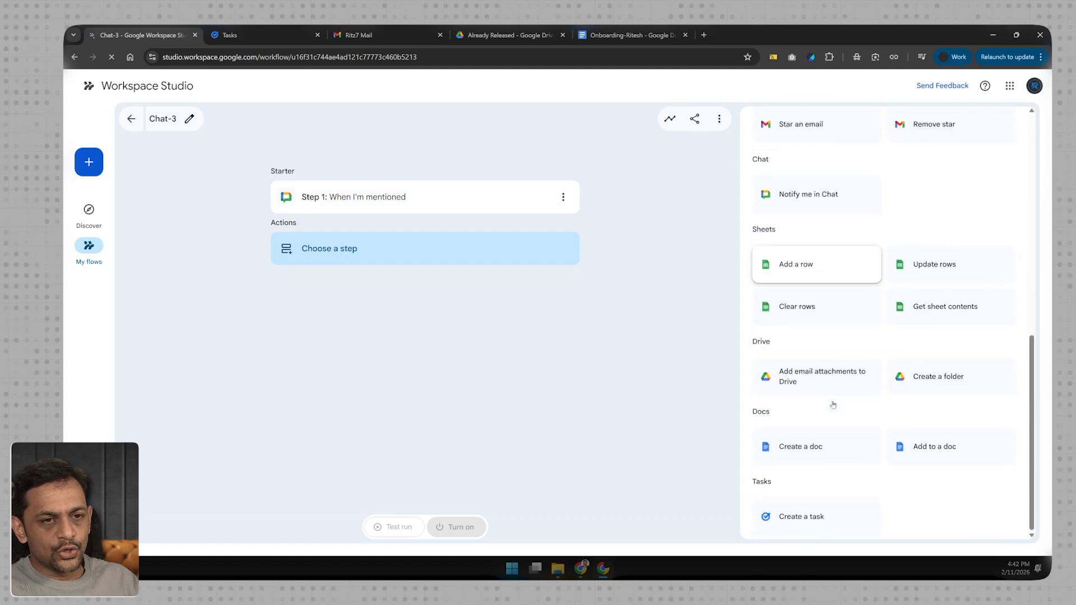
pyautogui.click(810, 505)
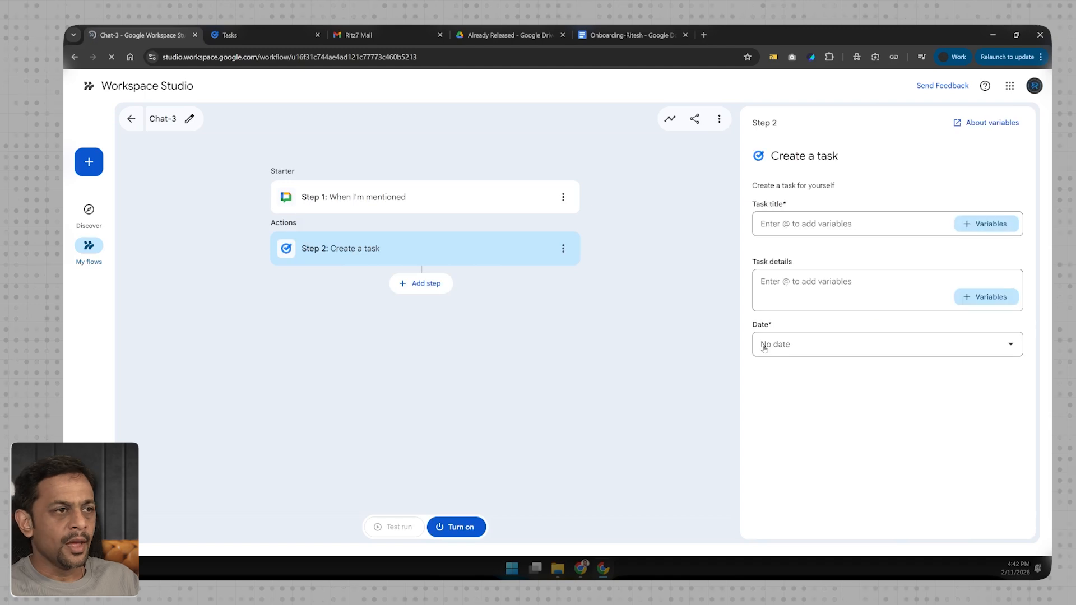
# - Add a Decide step after the Create a task step and try to move it above that step
pyautogui.click(423, 290)
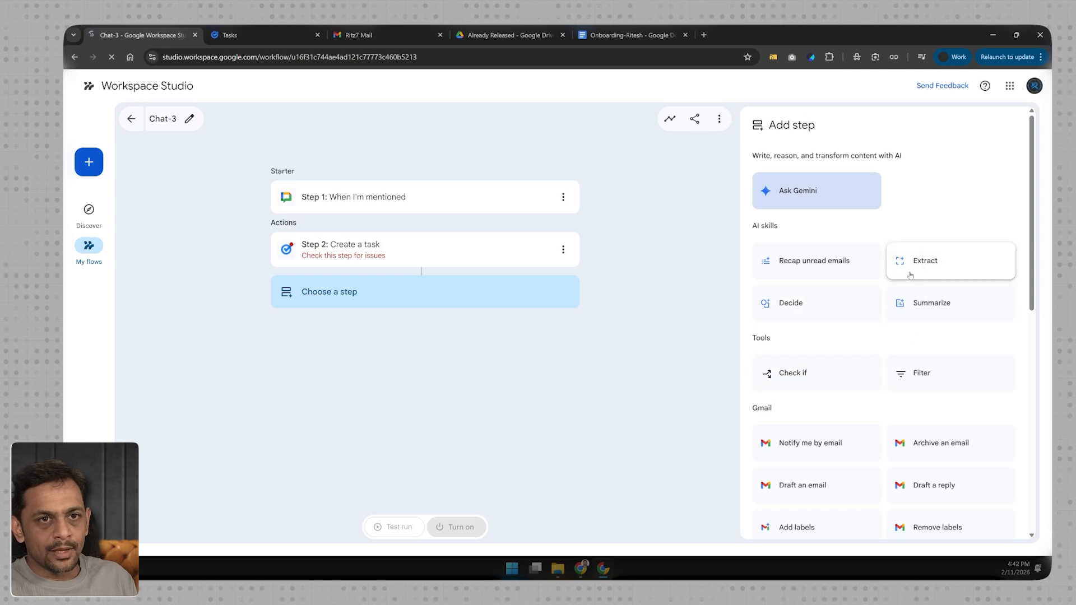
pyautogui.click(798, 303)
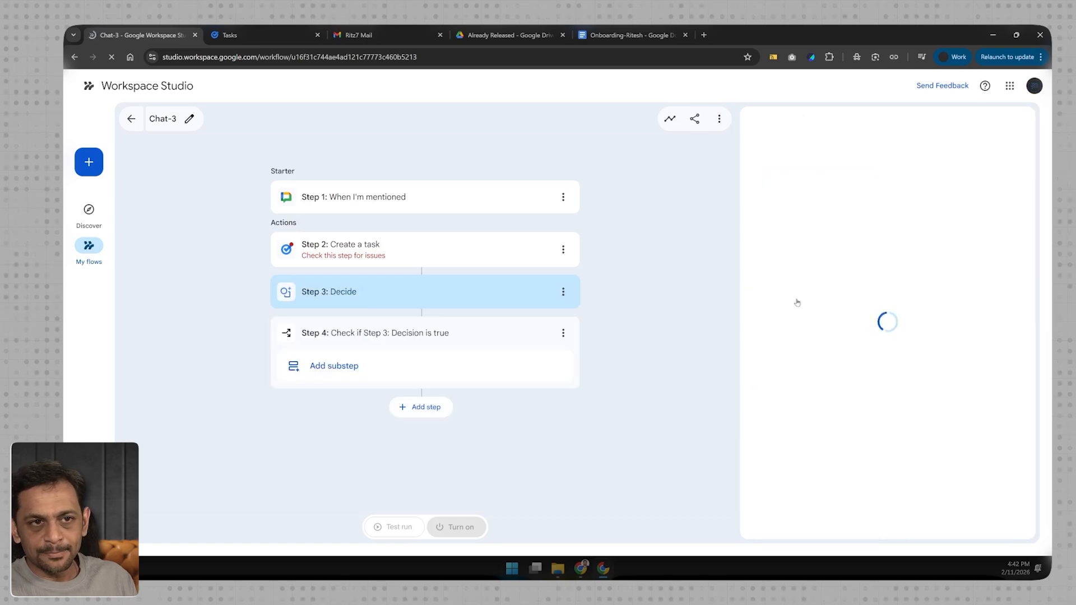
pyautogui.moveTo(344, 296); pyautogui.dragTo(344, 245)
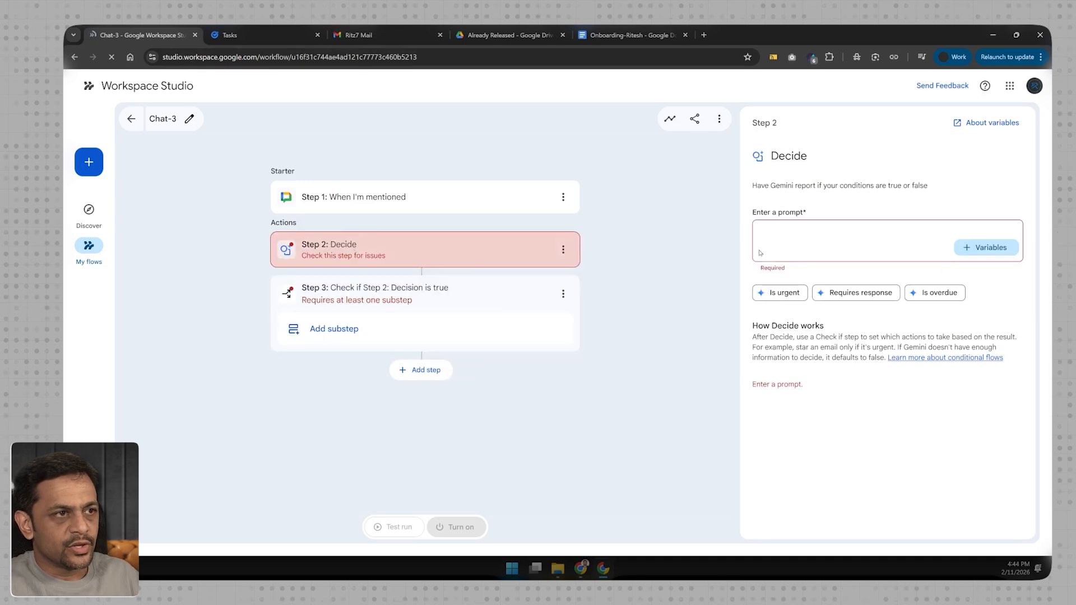
# - Write the Decide prompt "Based on the message I have received, is there any task I need to perform:" with a "Message:" line below
pyautogui.click(780, 227)
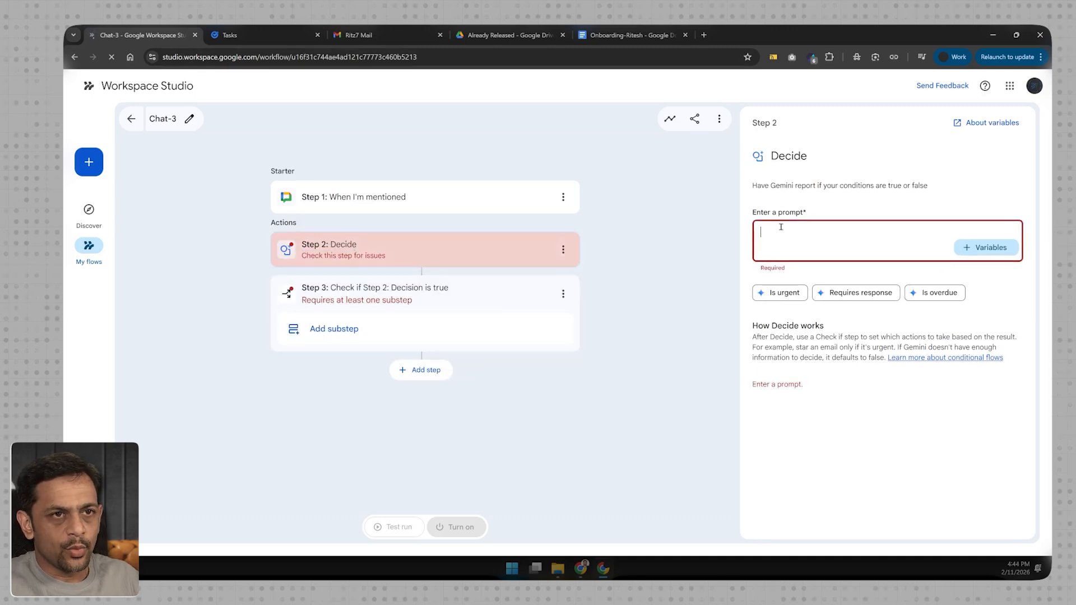
pyautogui.write('Based on the message I have')
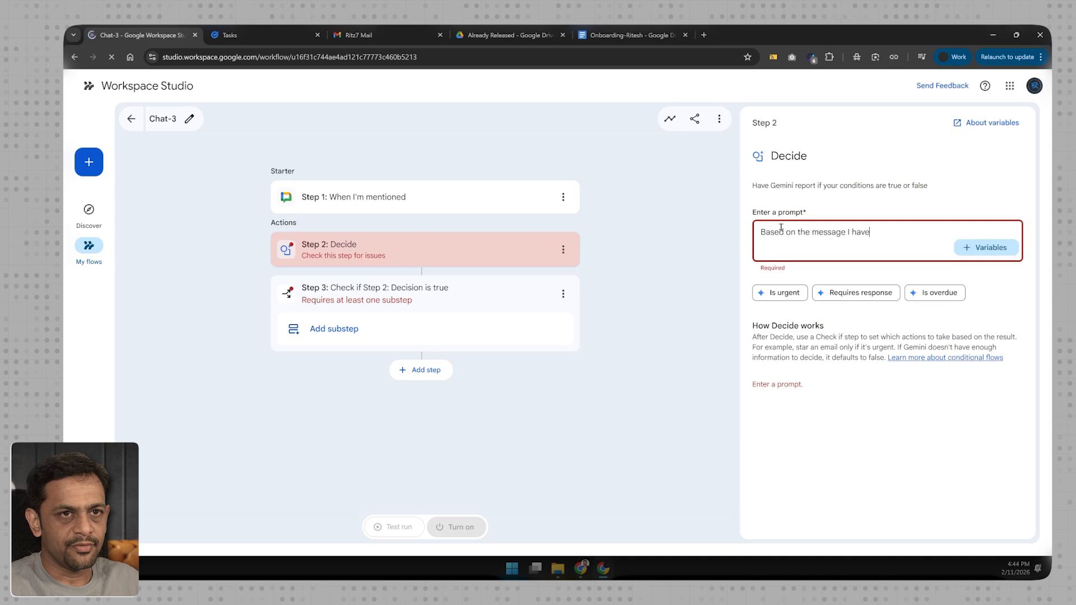
pyautogui.write(' received, is there any task I need to perform:')
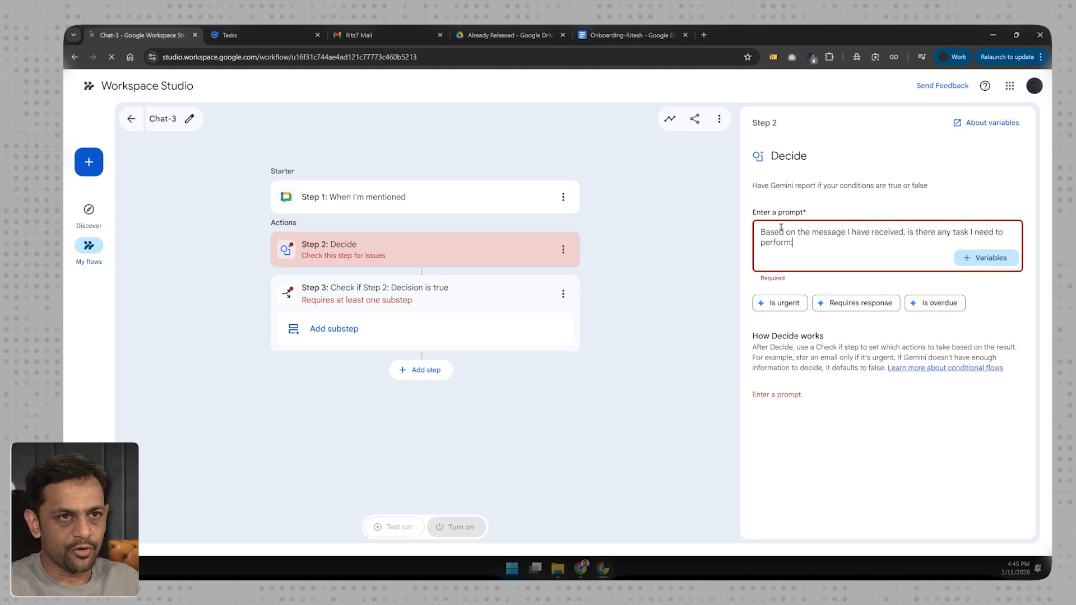
pyautogui.press('Return')
pyautogui.press('Return')
pyautogui.write('Message:')
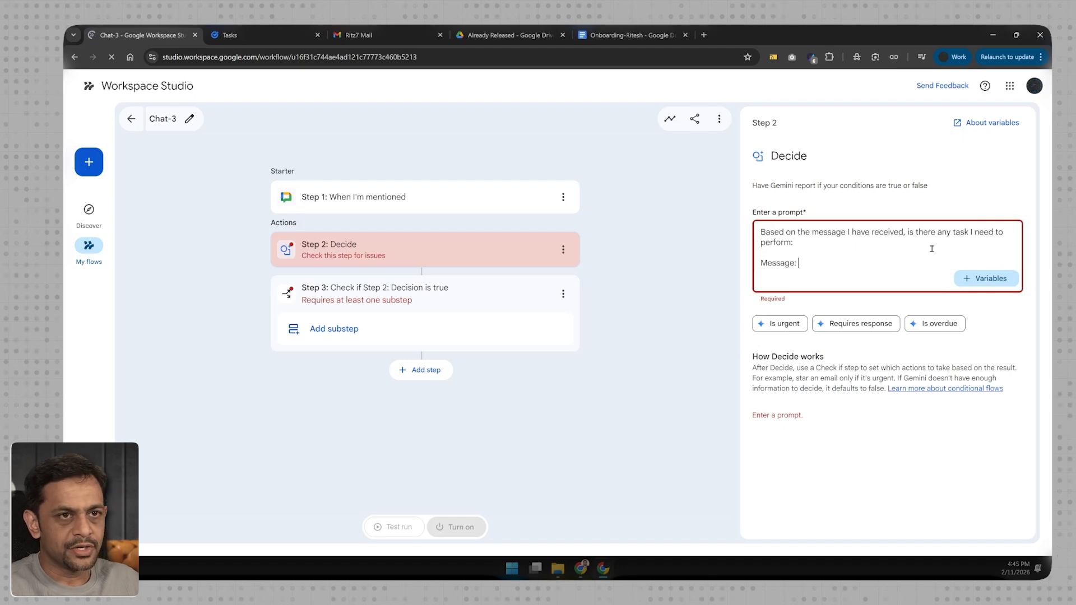
# - Insert the Message text variable from Step 1 after "Message:" in the Decide prompt
pyautogui.click(982, 278)
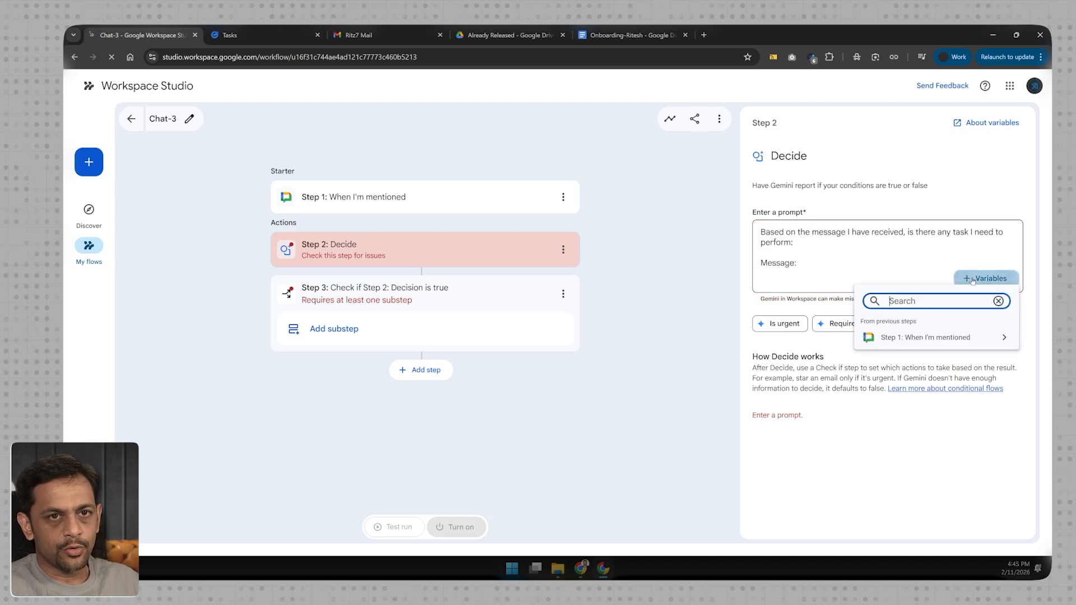
pyautogui.click(919, 337)
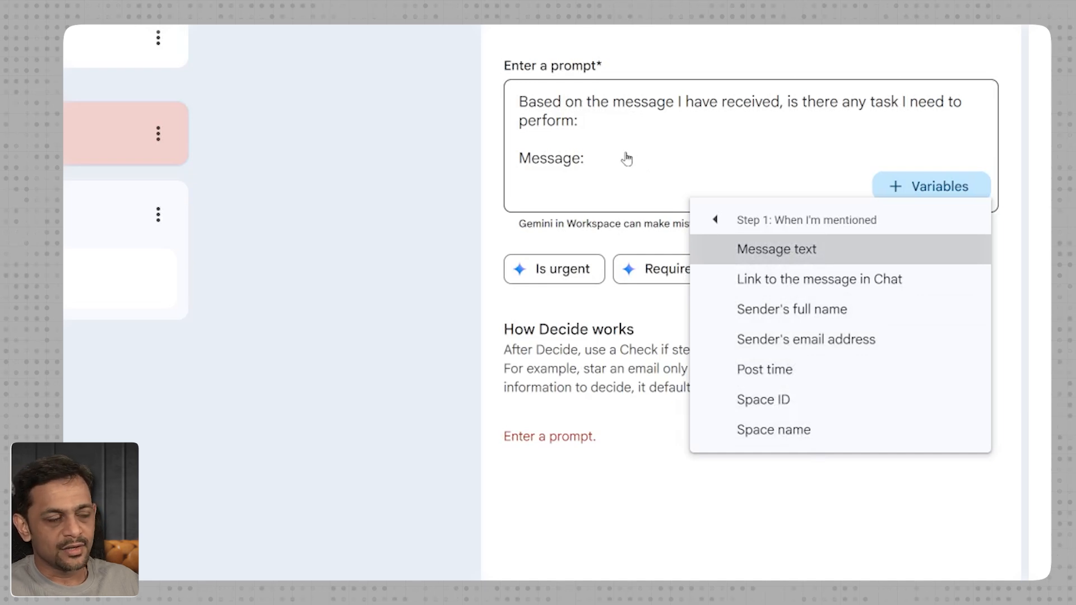
pyautogui.click(778, 250)
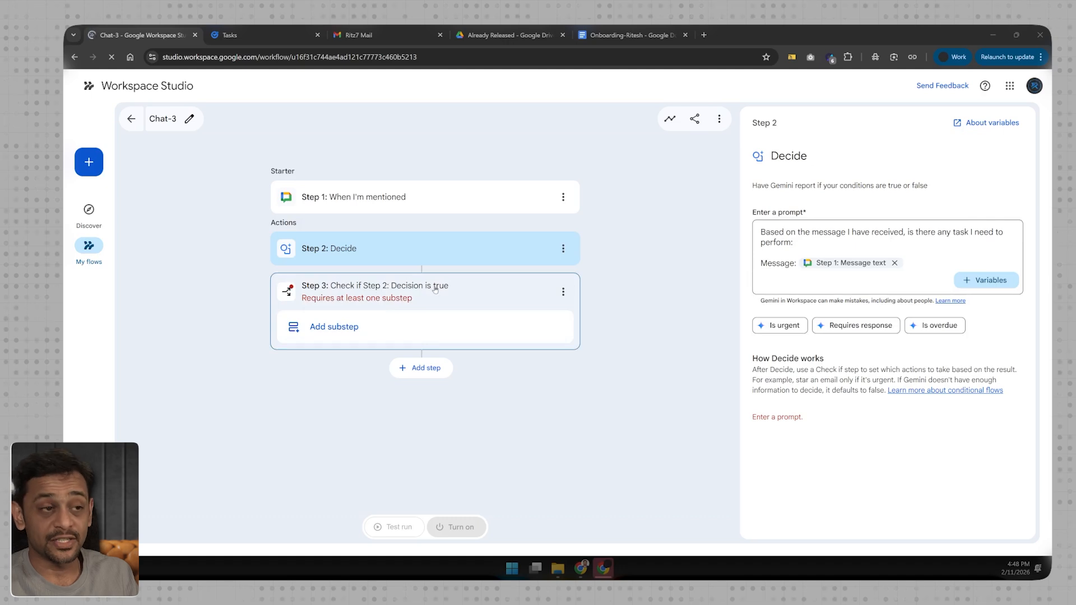
# - Add an Extract substep inside the check that the Step 2 decision is true
pyautogui.click(335, 329)
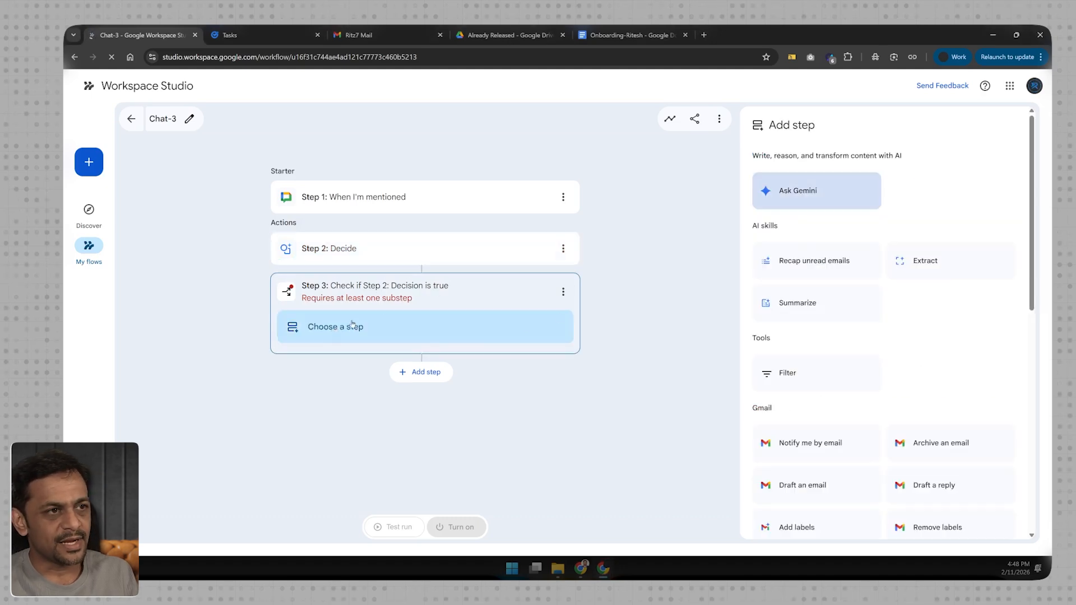
pyautogui.click(925, 260)
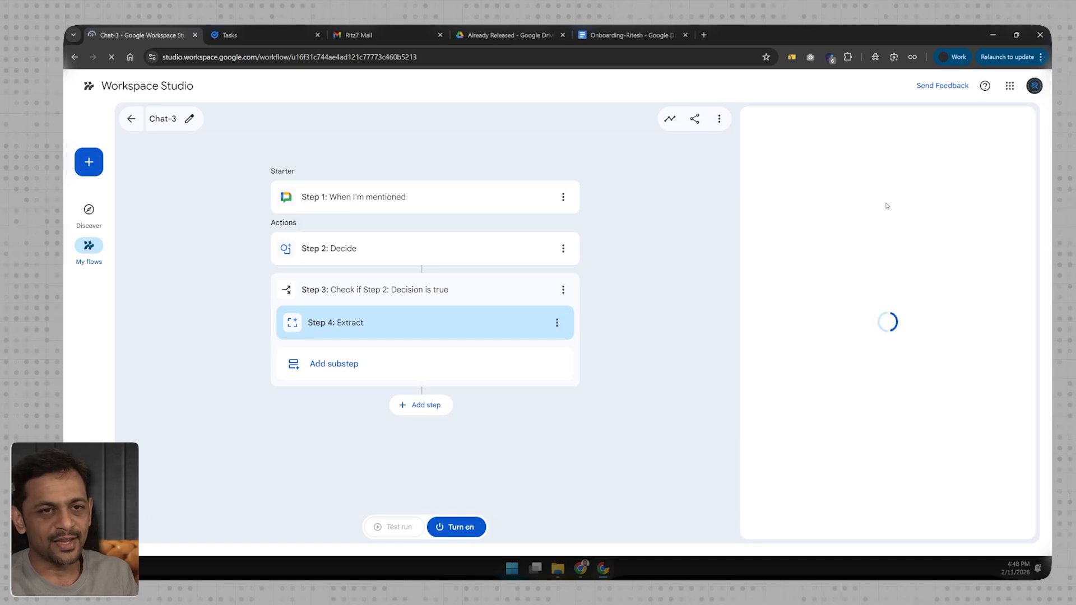
# - Enter the Extract content "Based on the message I have received could you extract the Title and the Description of the task to be performed." and "Message:"
pyautogui.click(808, 252)
pyautogui.write('Based on the')
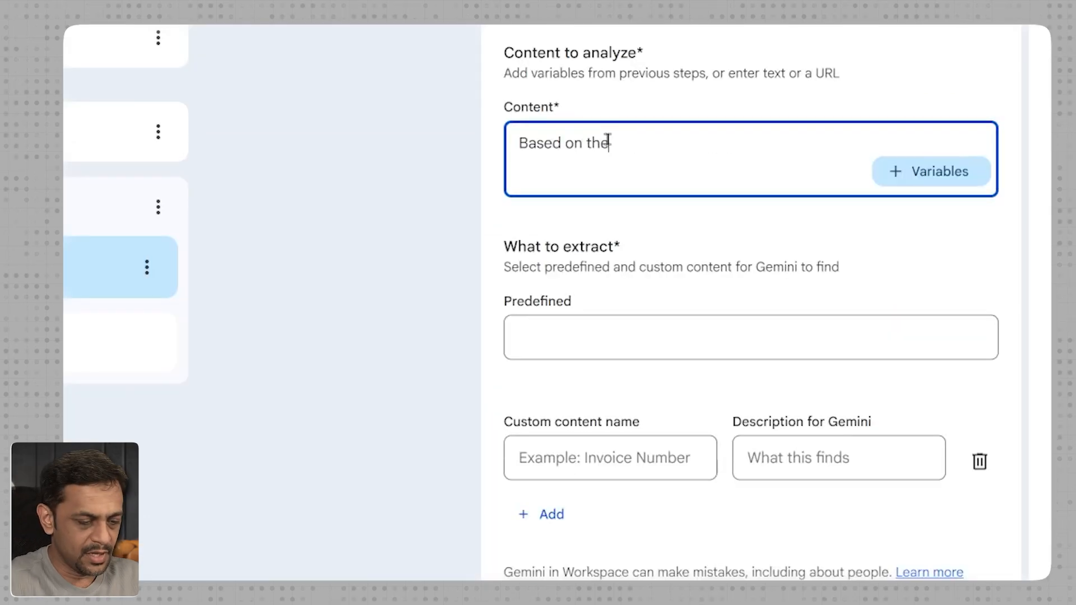
pyautogui.write(' message I have recei')
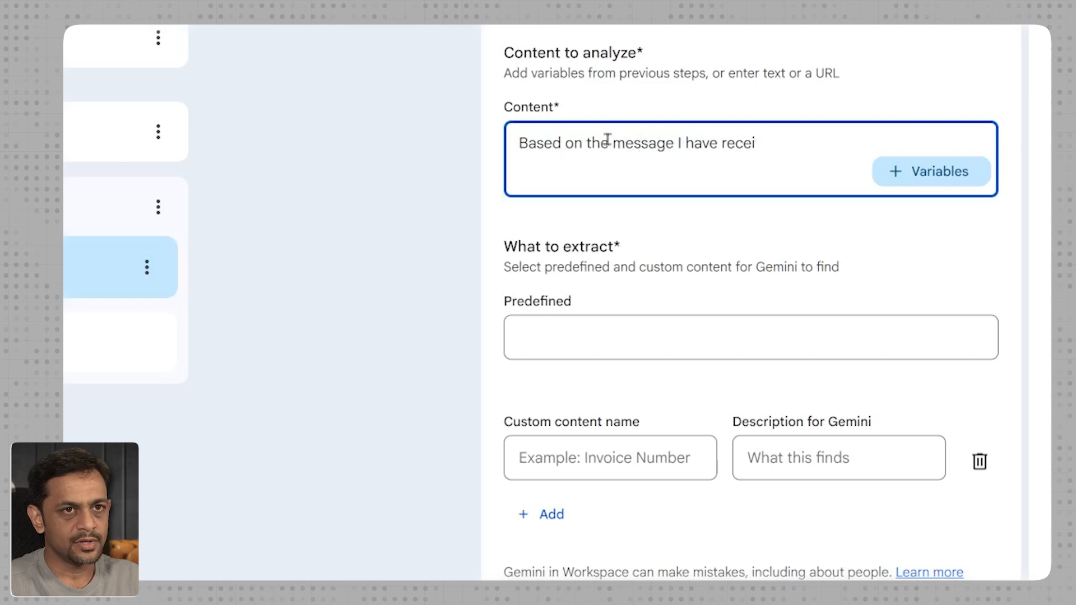
pyautogui.write('ved could you extrac')
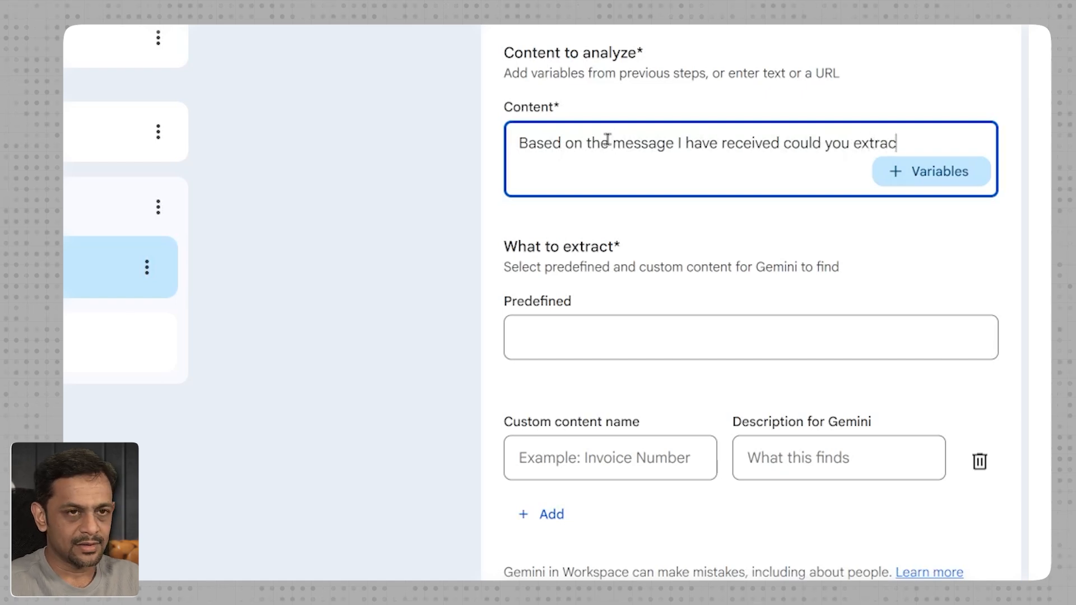
pyautogui.write('t the Title and the ')
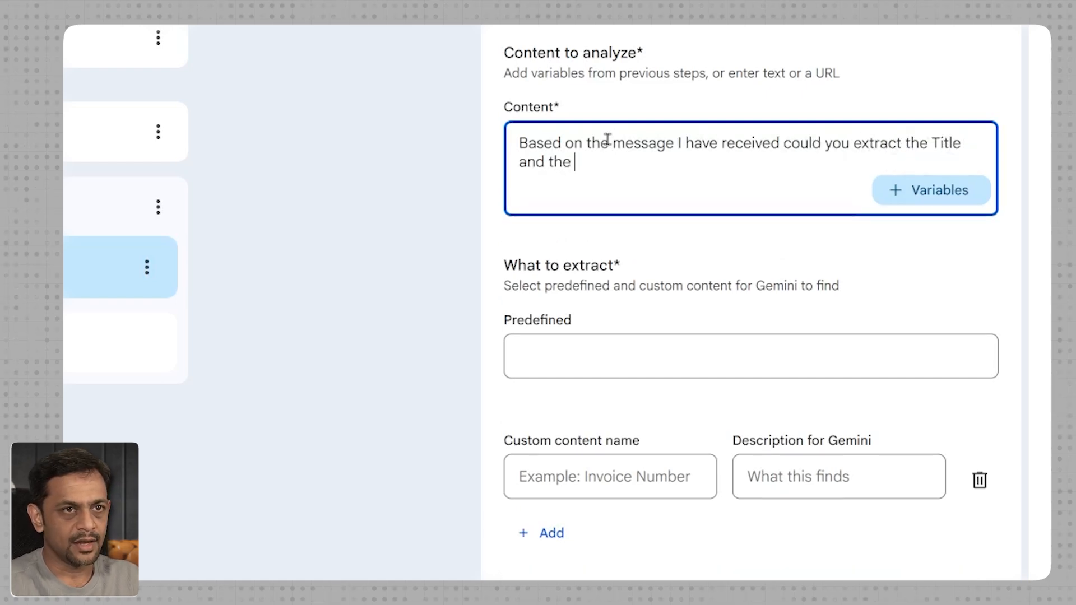
pyautogui.write('Description of the ')
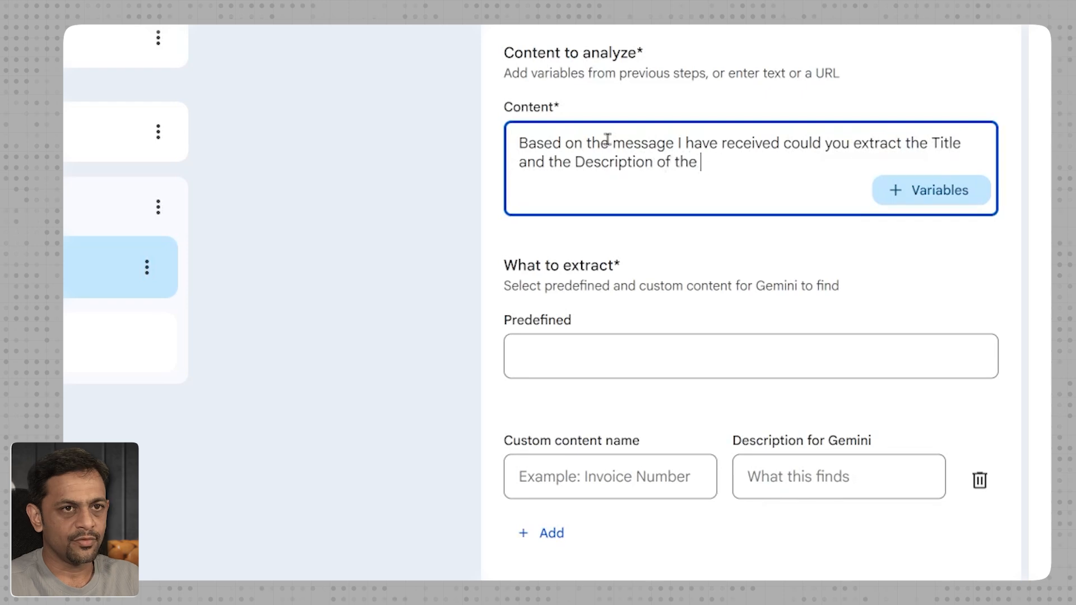
pyautogui.write('task to be performed.')
pyautogui.press('Return')
pyautogui.press('Return')
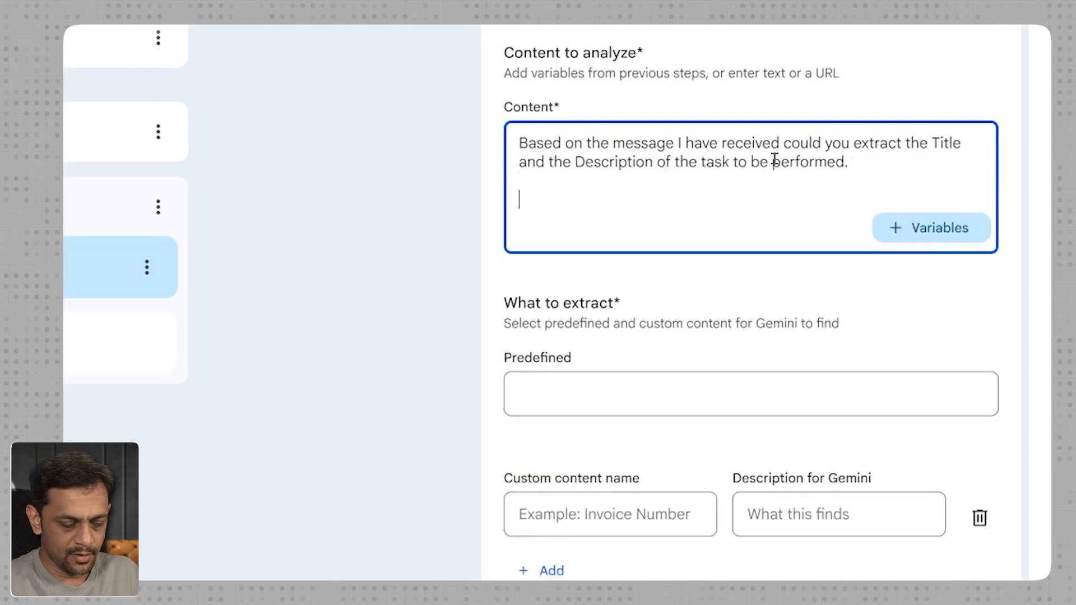
pyautogui.write('Message:')
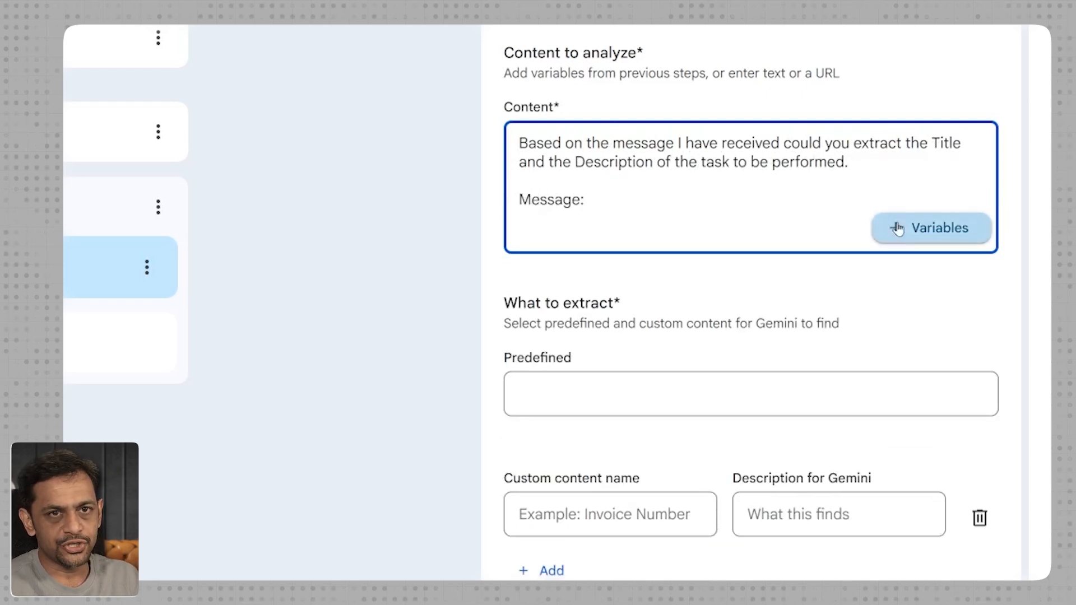
# - Insert the Message text variable from Step 1 after "Message:" in the Extract content
pyautogui.click(897, 228)
pyautogui.click(807, 335)
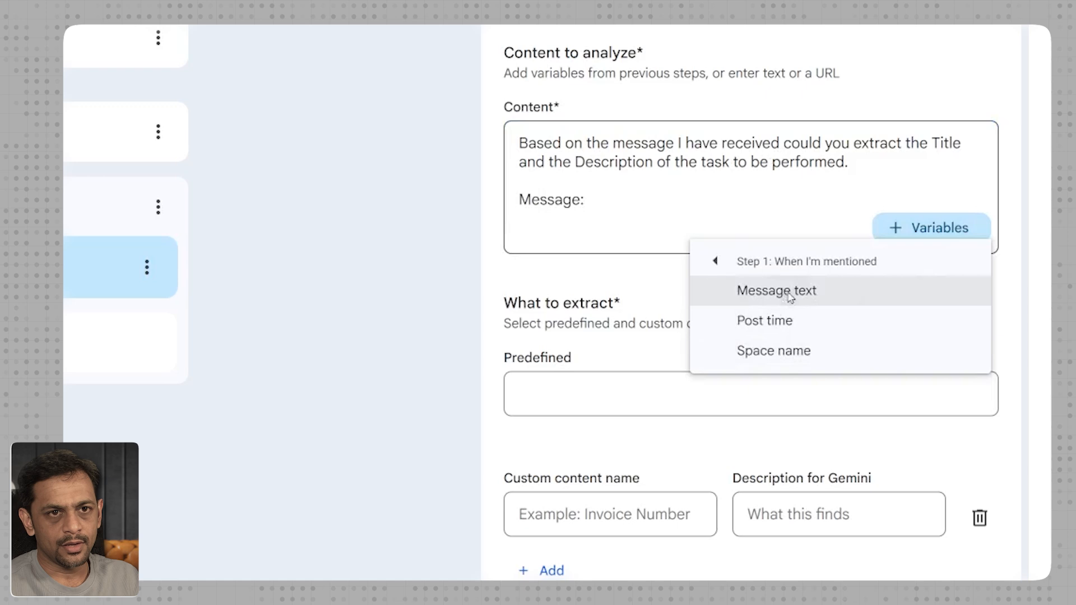
pyautogui.click(784, 292)
pyautogui.click(577, 404)
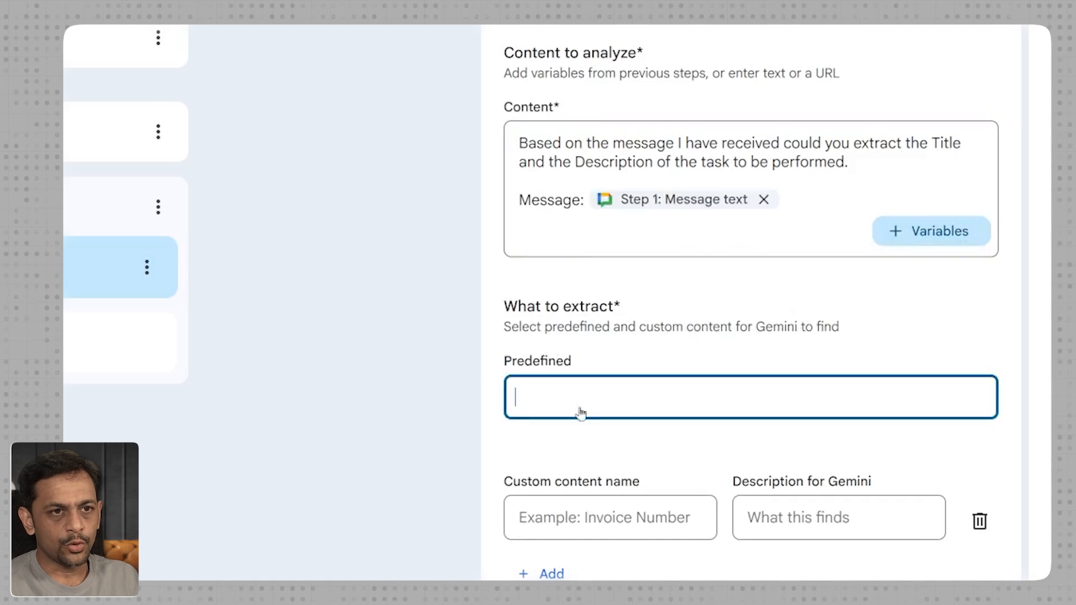
pyautogui.write('T')
pyautogui.press('BackSpace')
pyautogui.press('Escape')
pyautogui.click(576, 411)
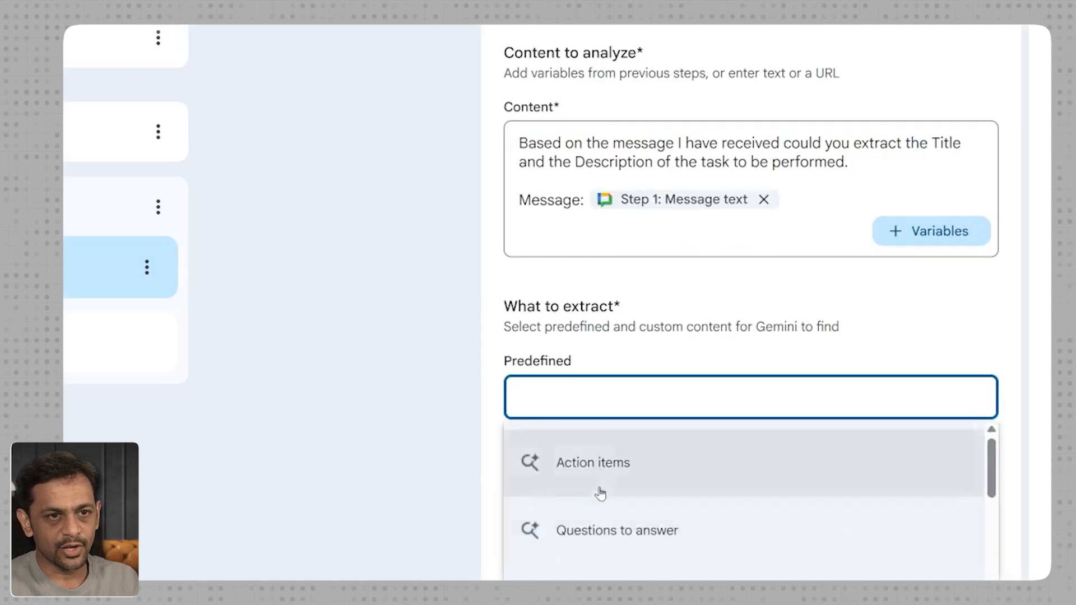
# - Define a custom content item named "Title" with the Gemini description "Appropriate title for the task"
pyautogui.click(595, 522)
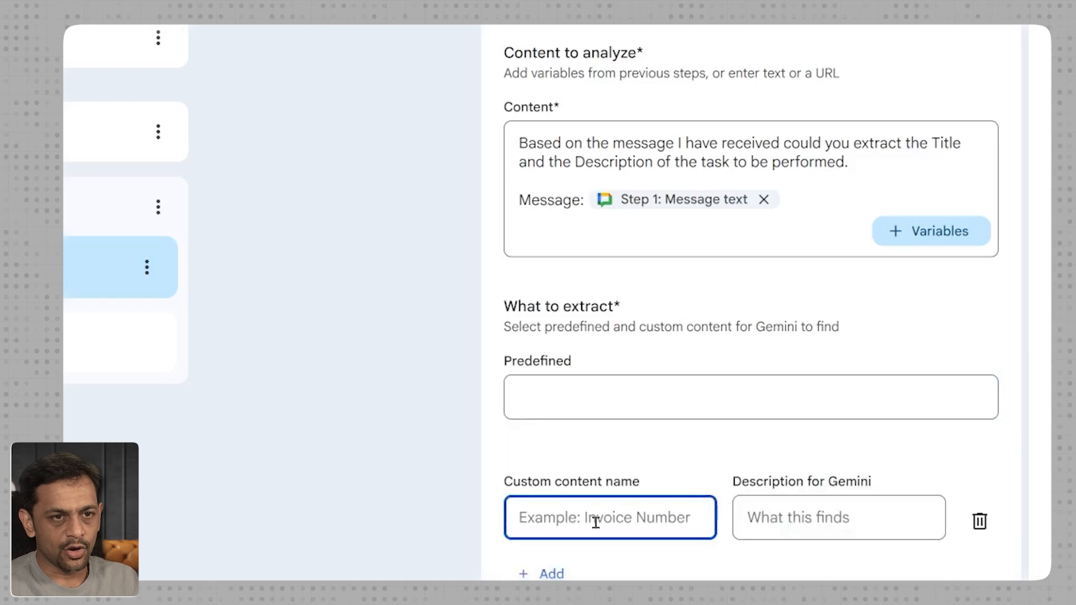
pyautogui.write('Title')
pyautogui.click(816, 509)
pyautogui.write('Appropr')
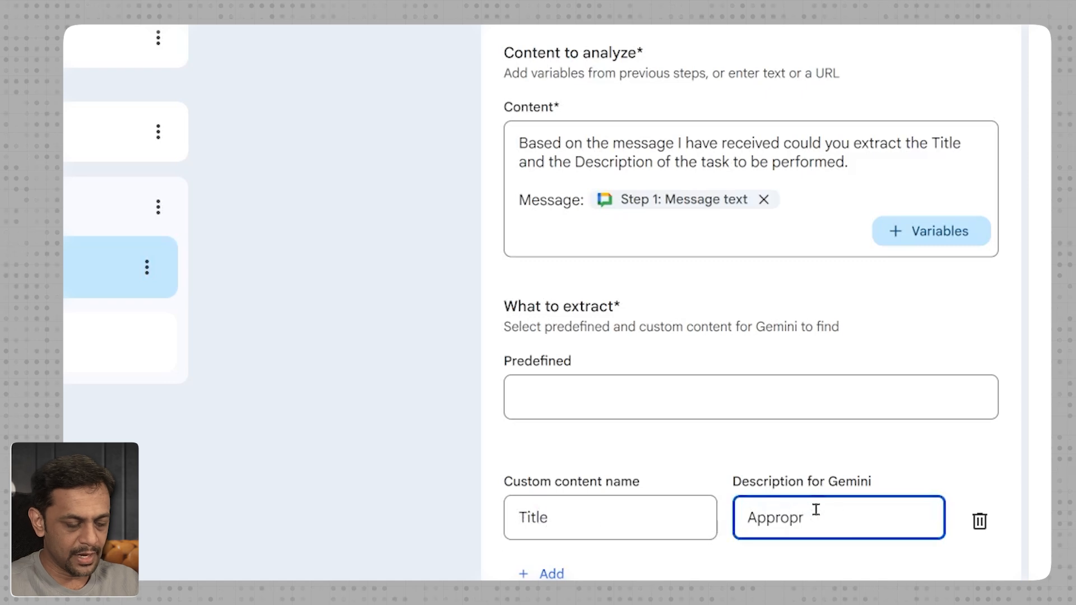
pyautogui.write('iate title for the task')
# - Add a second custom content item named "Description" with the Gemini description "Appropriate description for the task"
pyautogui.click(552, 572)
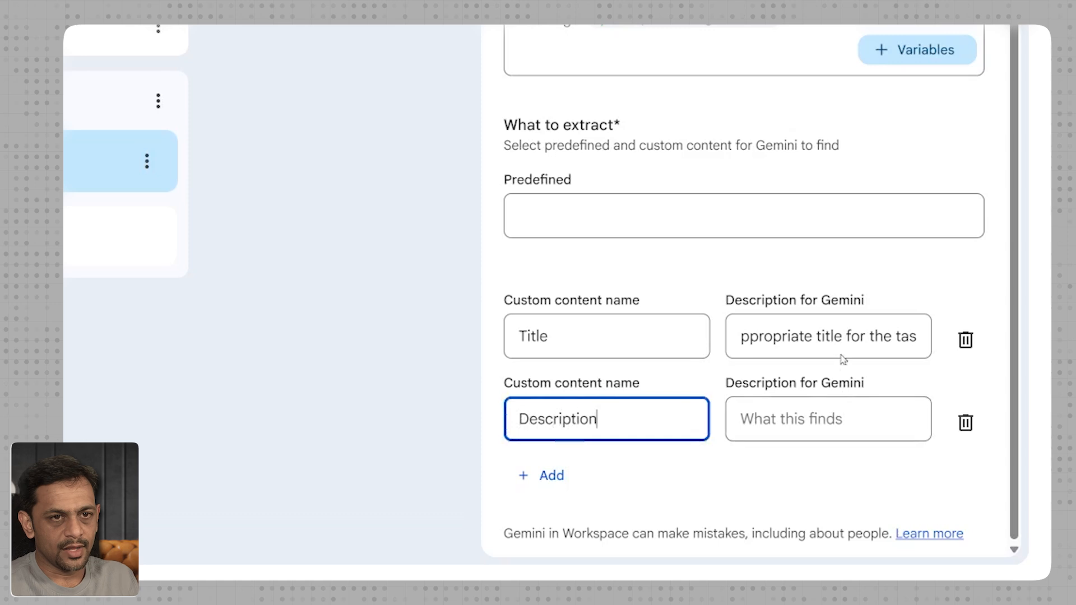
pyautogui.click(839, 336)
pyautogui.hotkey('ctrl', 'a')
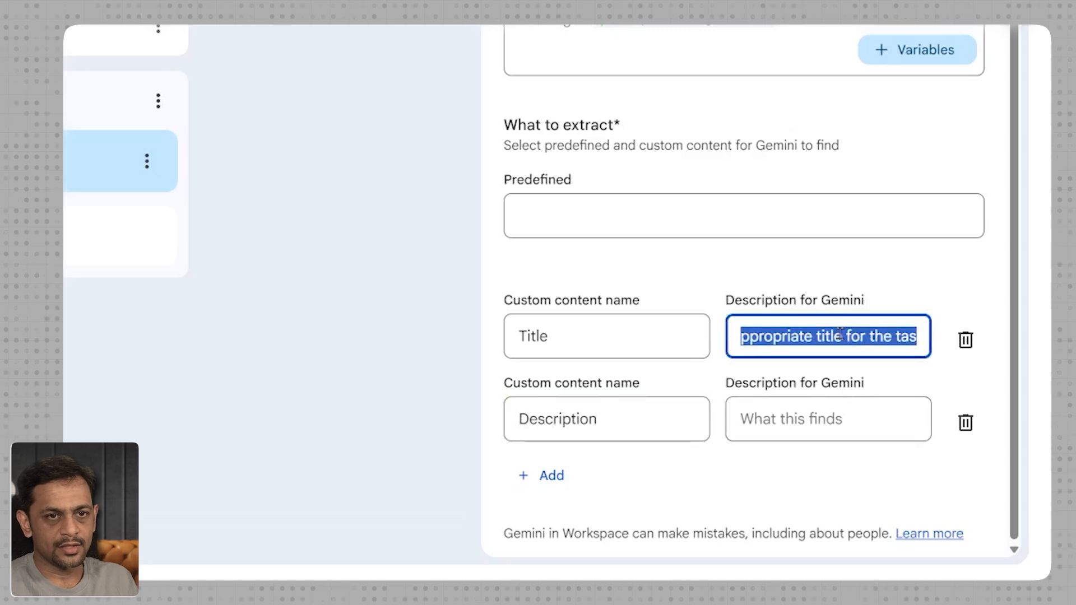
pyautogui.hotkey('ctrl', 'c')
pyautogui.click(846, 419)
pyautogui.hotkey('ctrl', 'v')
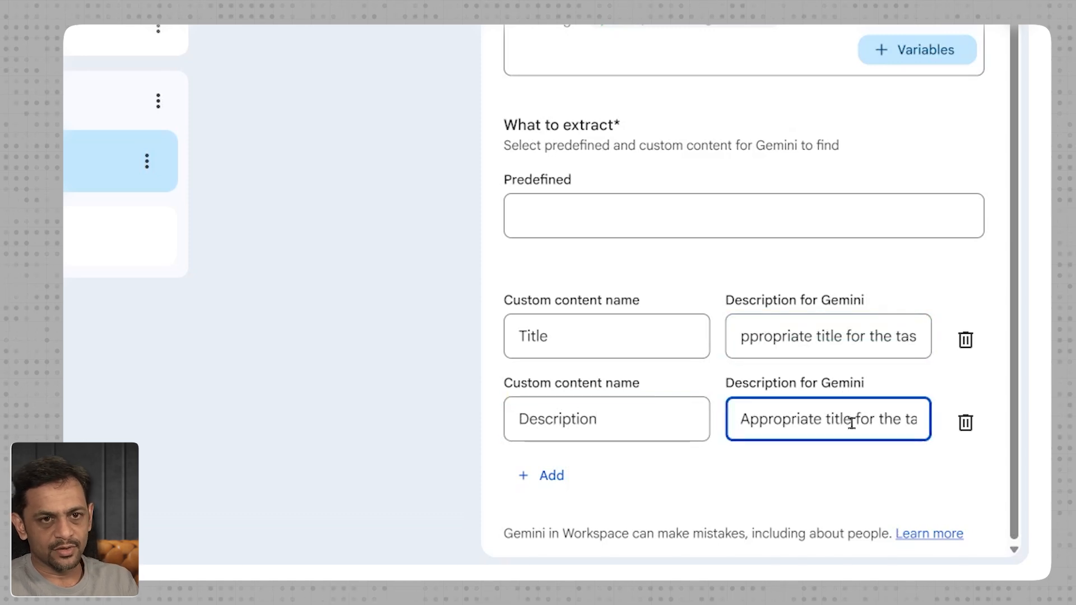
pyautogui.press('BackSpace')
pyautogui.press('BackSpace')
pyautogui.press('BackSpace')
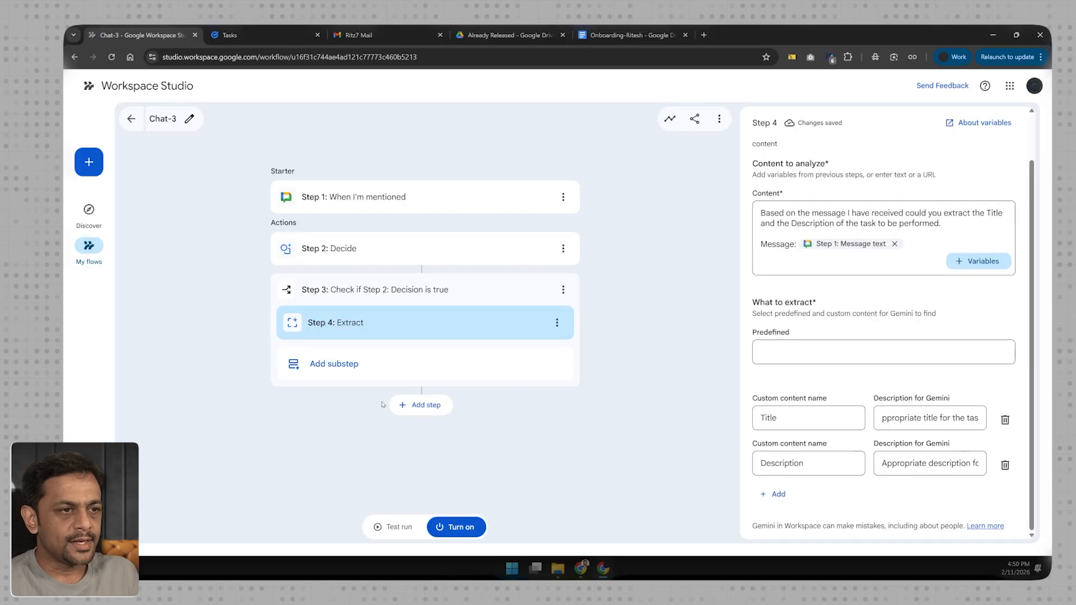
# - Add a Create a task substep after Extract and use the Step 4 Title variable as its task title
pyautogui.click(333, 365)
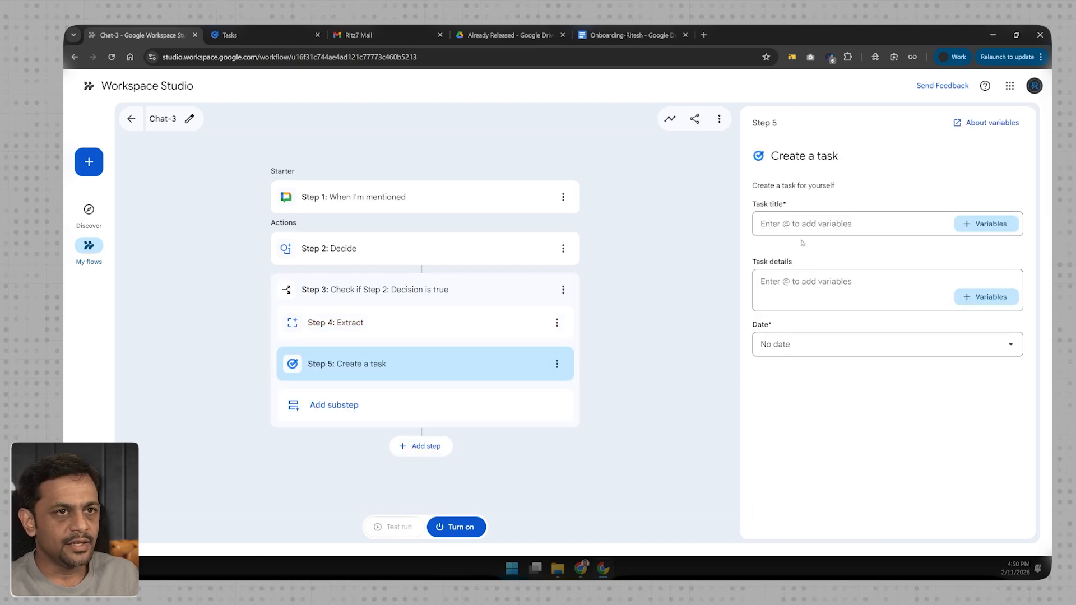
pyautogui.click(975, 226)
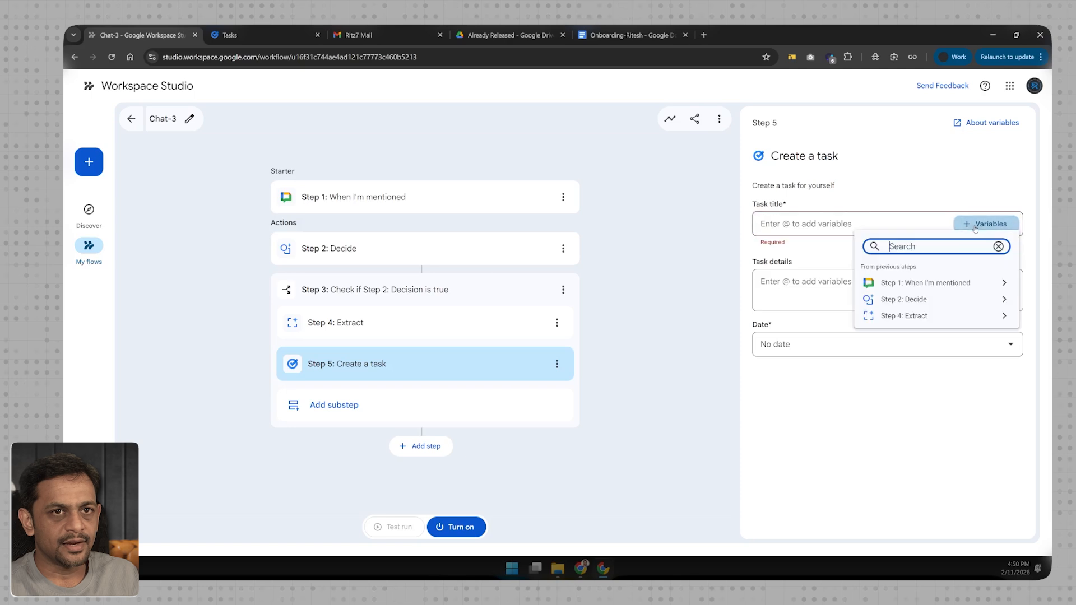
pyautogui.click(924, 316)
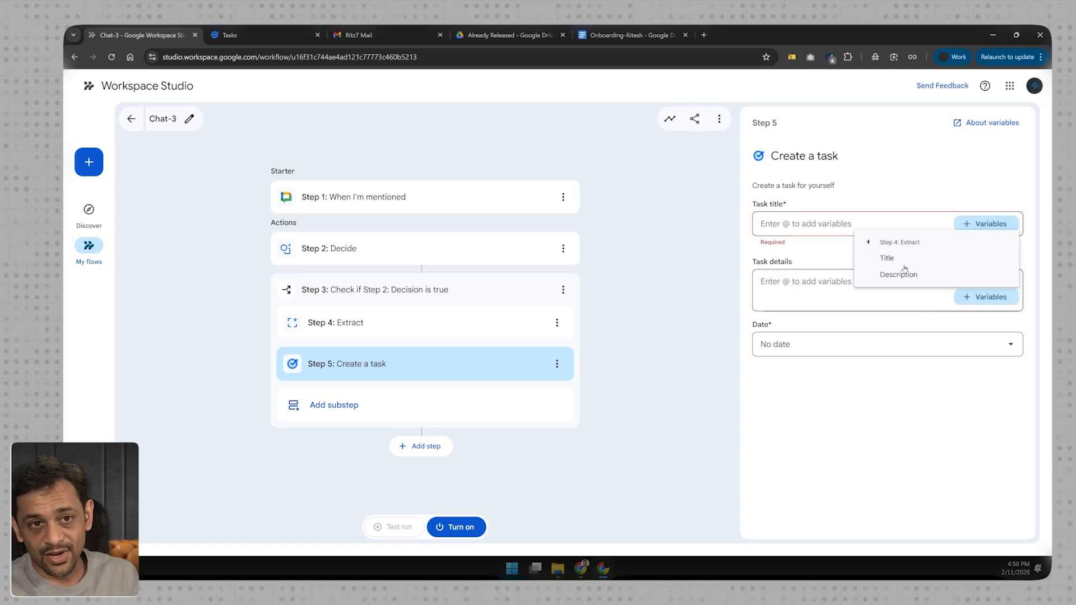
pyautogui.click(887, 258)
# - Set the task details to the Step 4 Description variable and the date to 2 days after the run starts
pyautogui.click(858, 277)
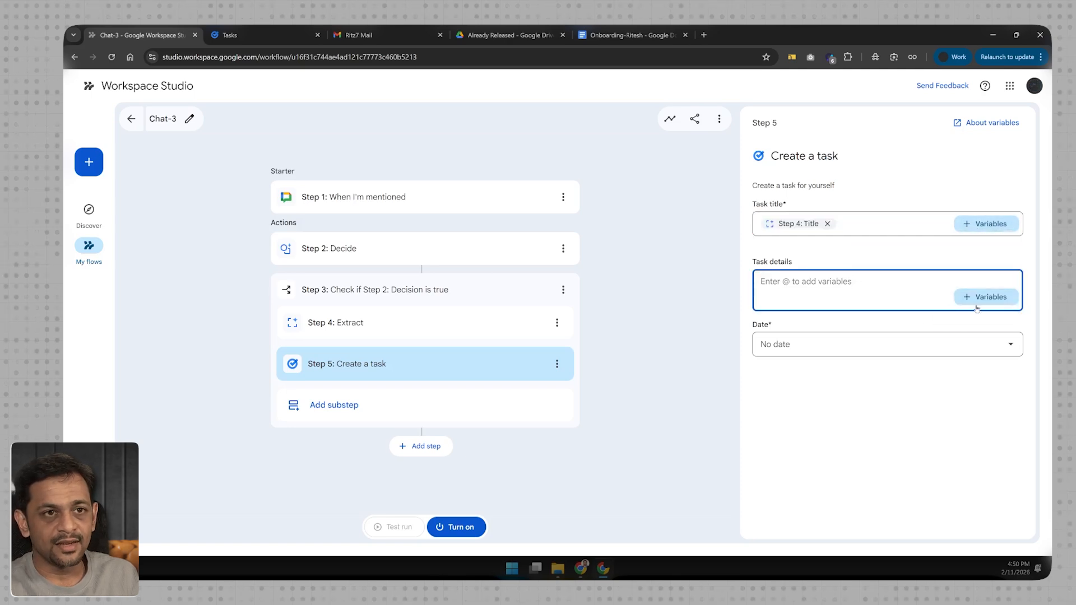
pyautogui.write('@')
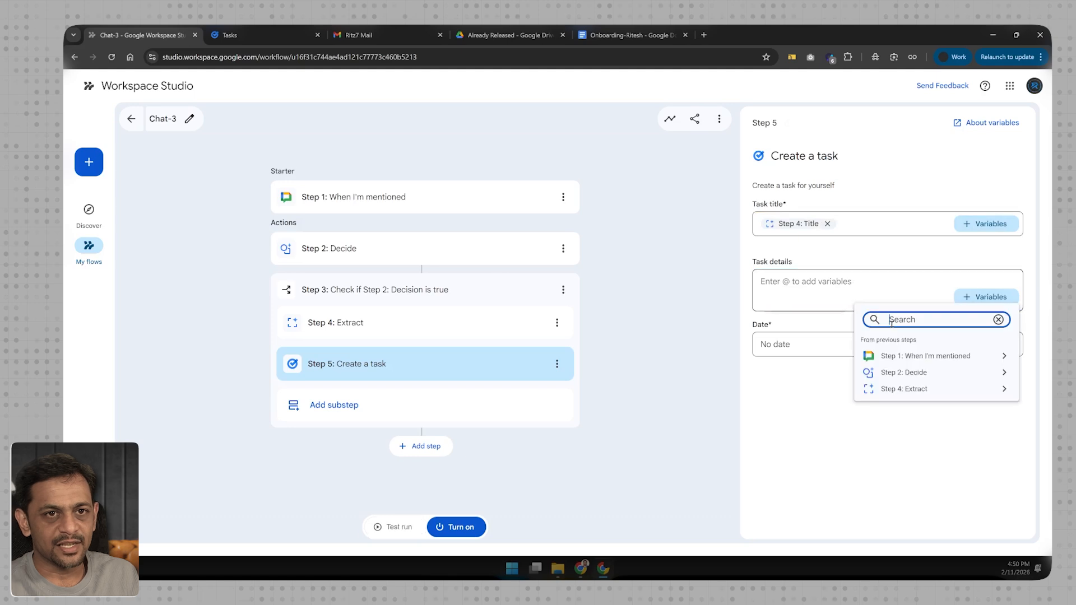
pyautogui.click(901, 389)
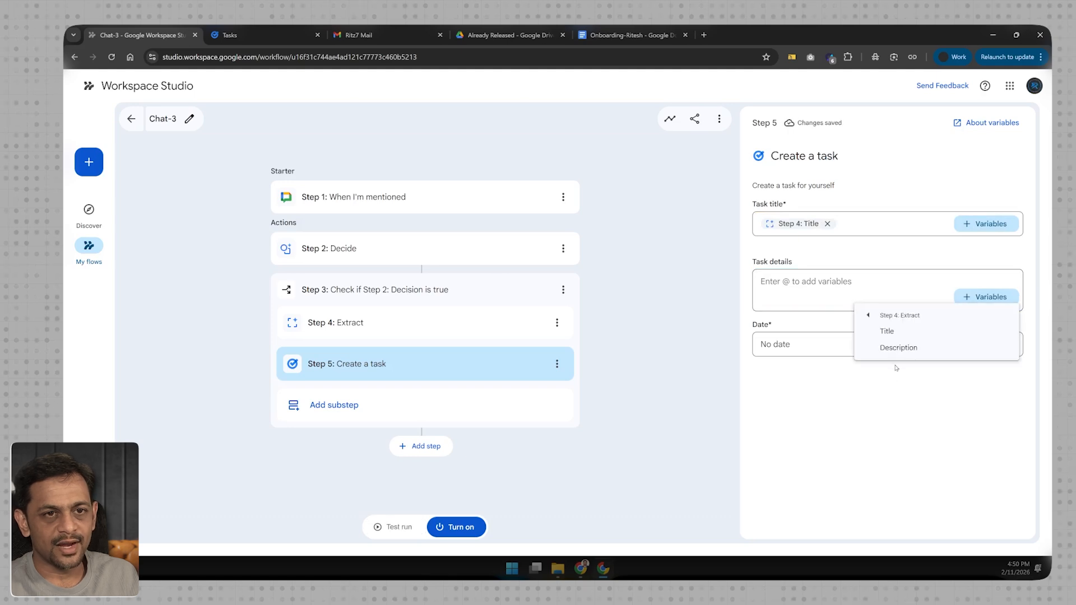
pyautogui.click(898, 347)
pyautogui.click(817, 347)
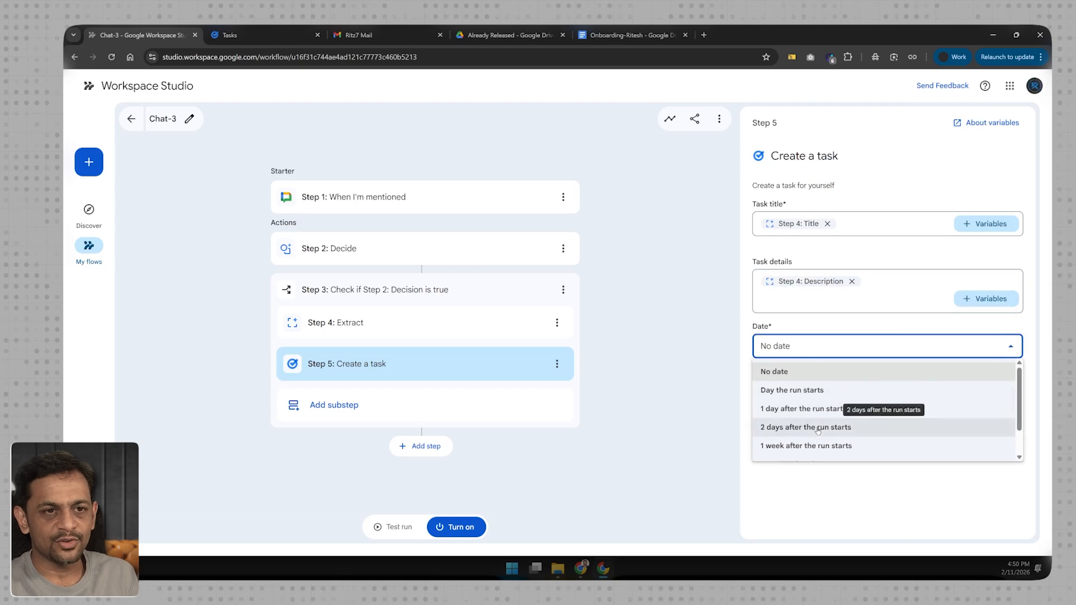
pyautogui.click(816, 428)
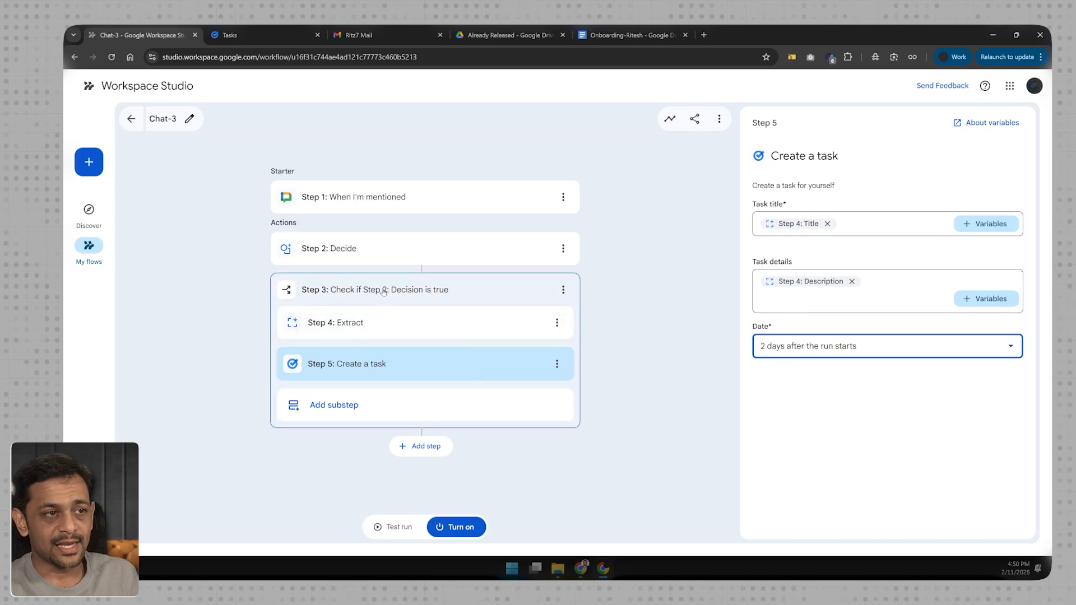
# - Turn on the Chat-3 flow
pyautogui.click(419, 451)
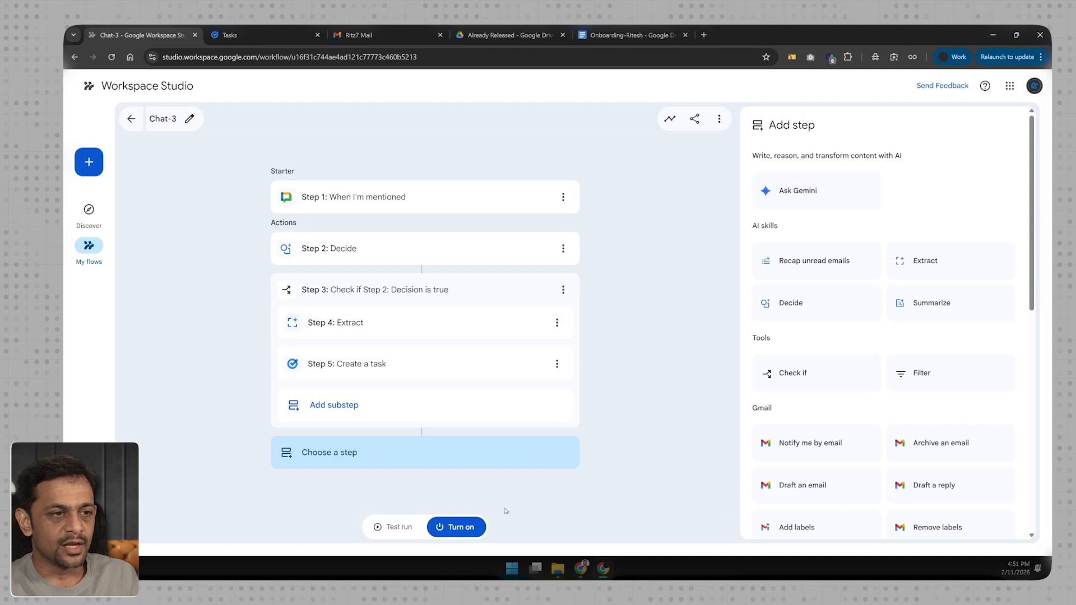
pyautogui.click(456, 527)
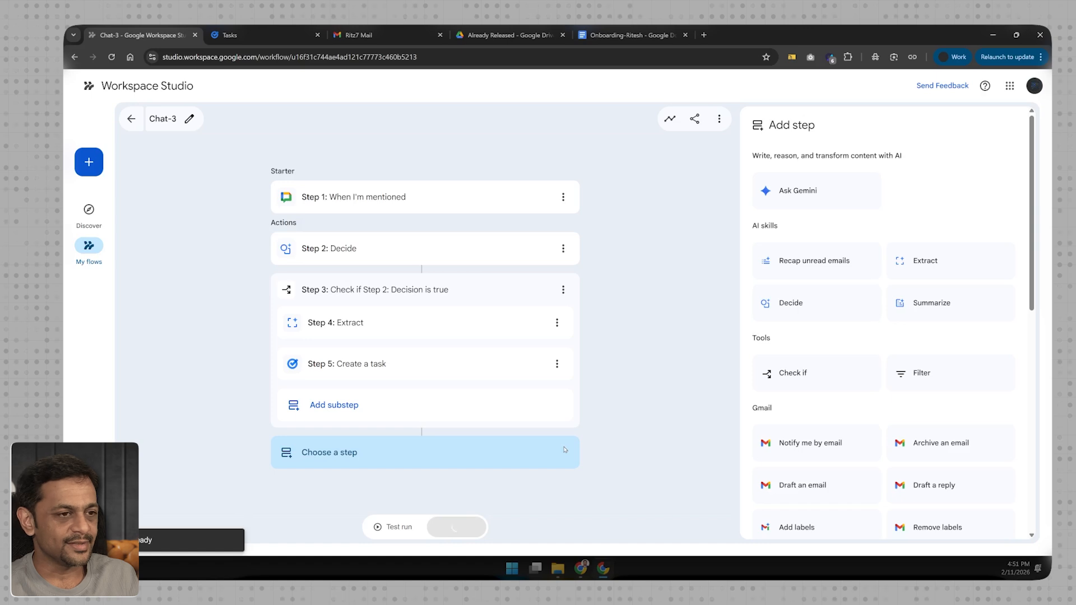
# - Switch to Google Tasks and review the tasks already in the My Tasks list
pyautogui.click(255, 40)
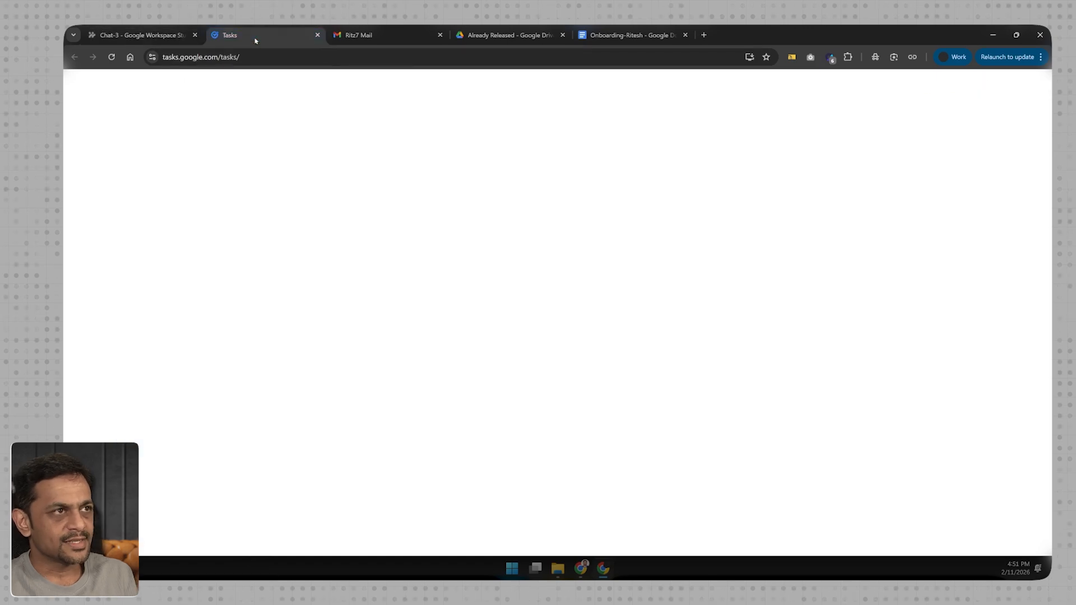
pyautogui.press('F11')
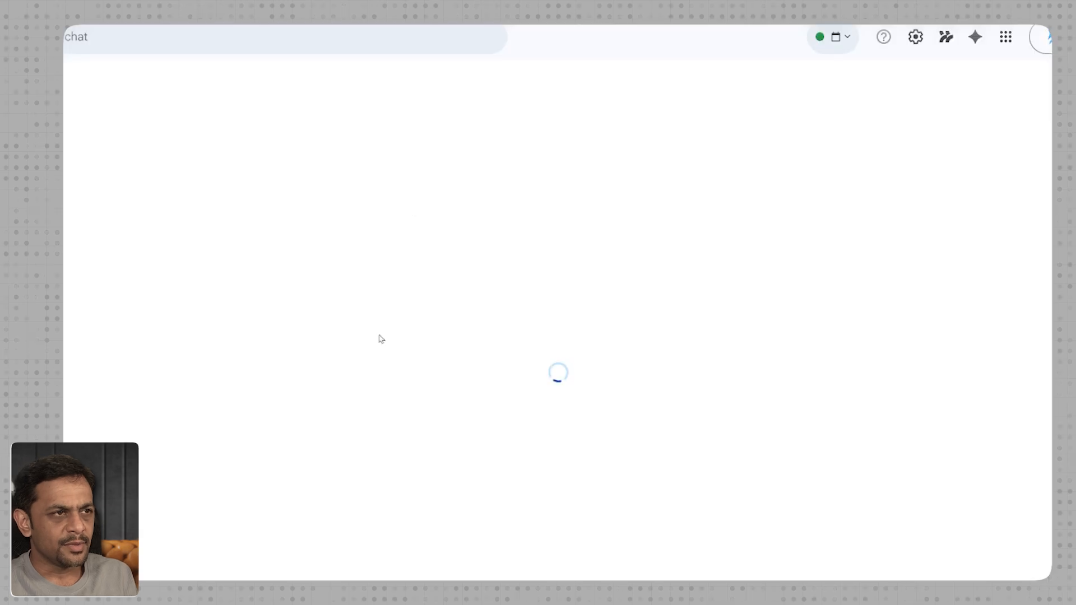
pyautogui.press('F11')
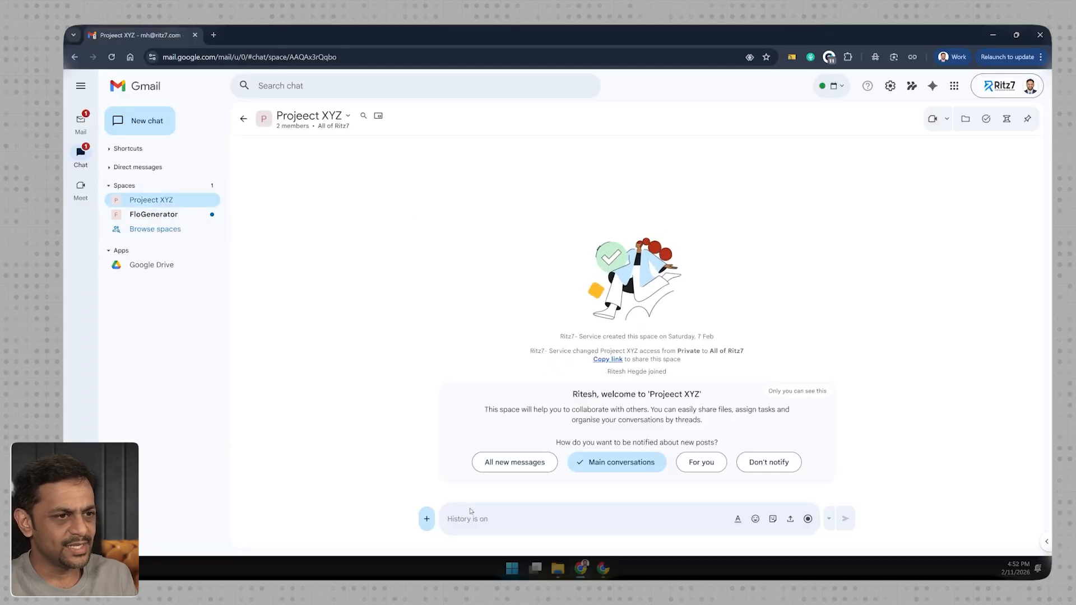
# - In Gmail Chat's Projeect XYZ space, mention Ritz7- Service and send "please create a complete walkthrough of our community page for our review before our meeting."
pyautogui.click(471, 513)
pyautogui.write('@support')
pyautogui.click(515, 336)
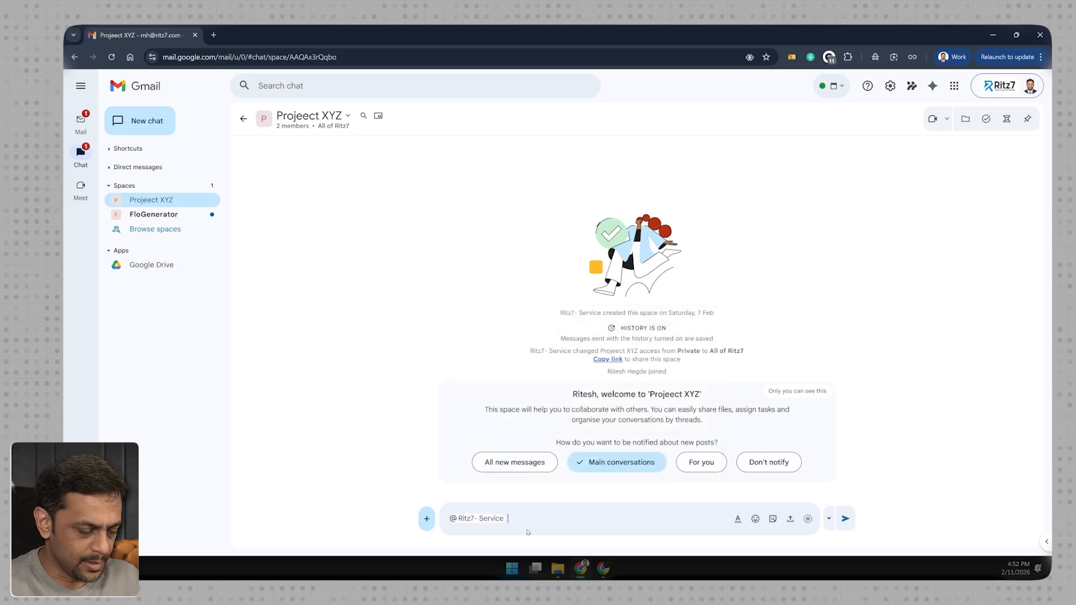
pyautogui.write('please create a complete walkthrough')
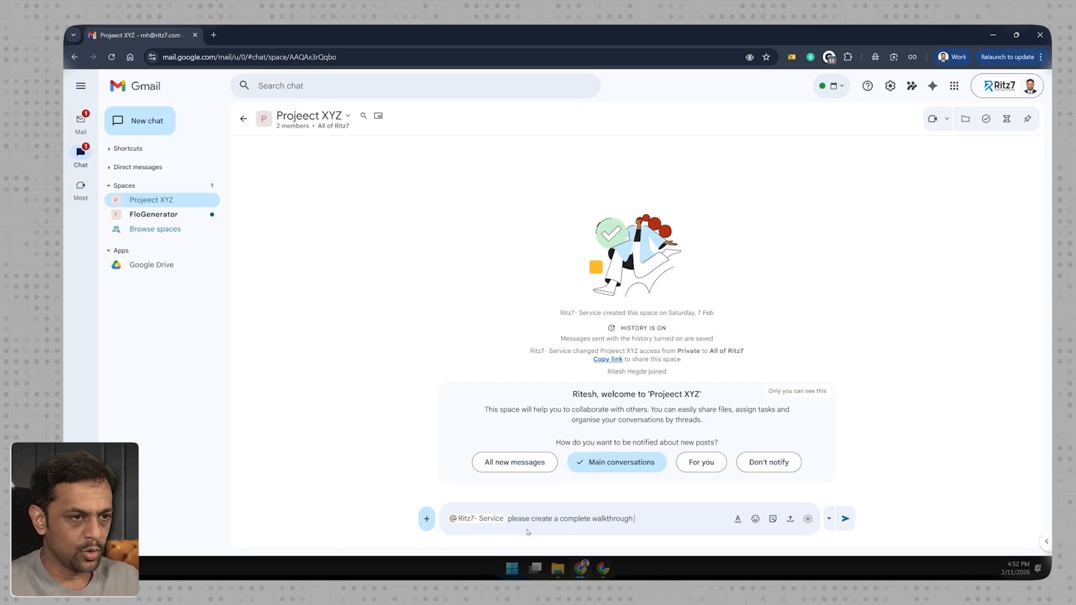
pyautogui.write(' of our community')
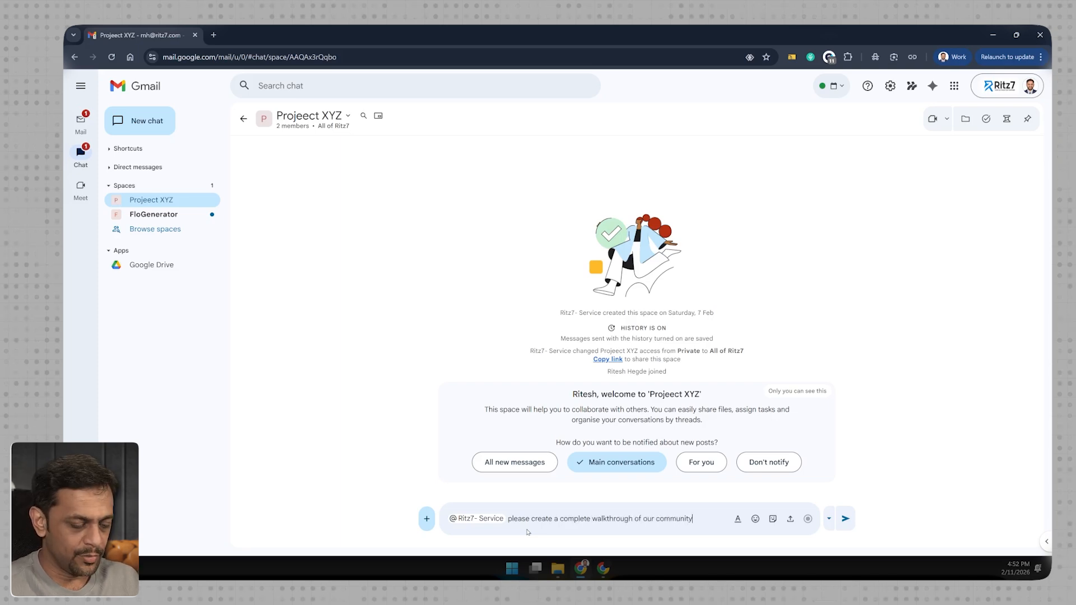
pyautogui.write(' page for our review before our meeting.')
pyautogui.press('Return')
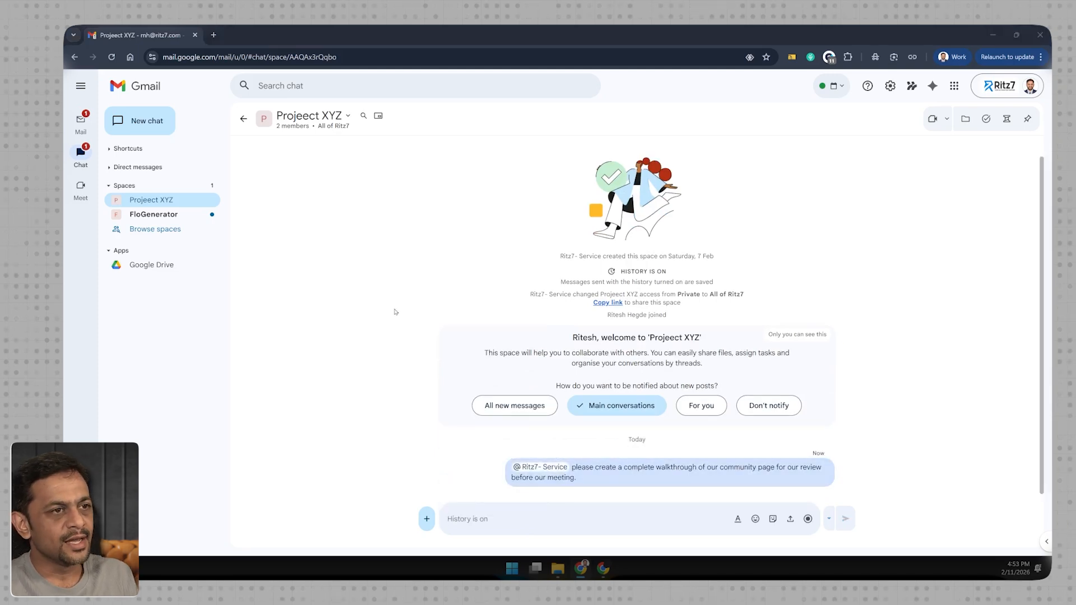
# - Return to Workspace Studio and examine each step of the Chat-3 flow's latest run in its activity log
pyautogui.hotkey('alt', 'Tab')
pyautogui.click(142, 34)
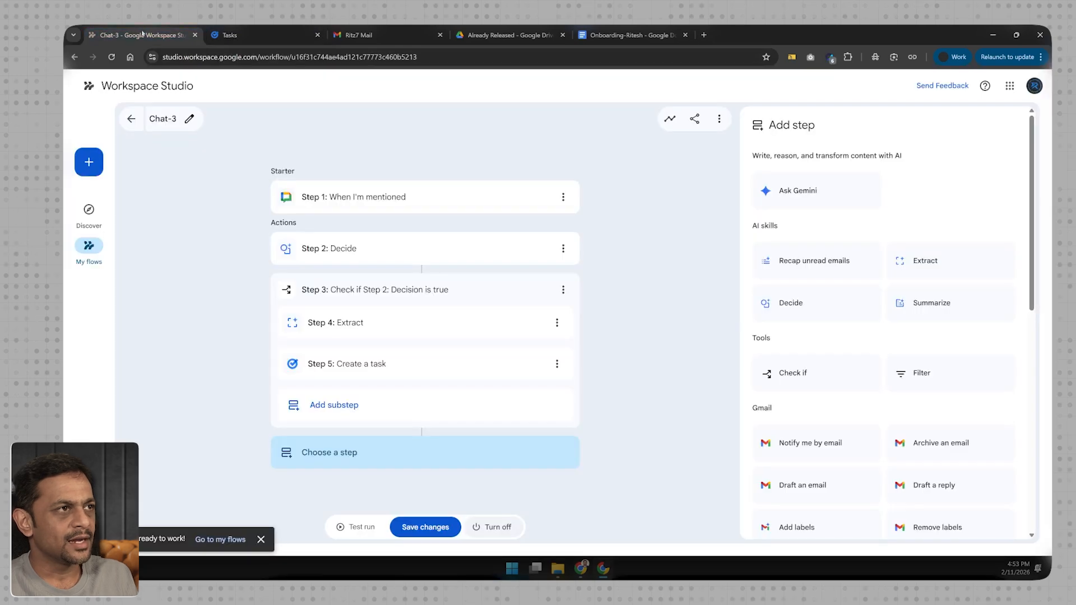
pyautogui.click(671, 119)
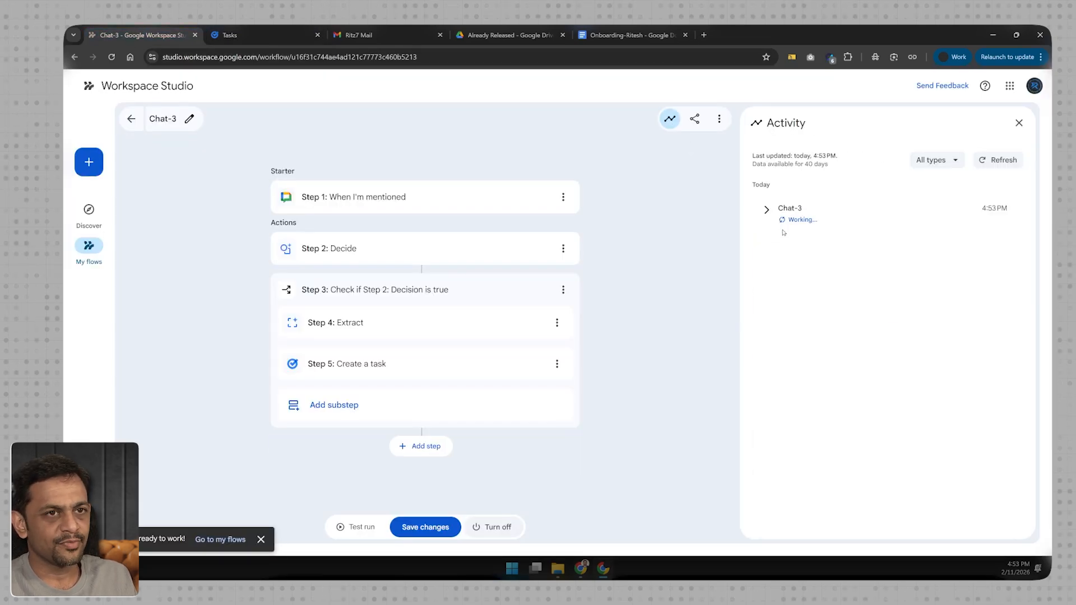
pyautogui.click(766, 210)
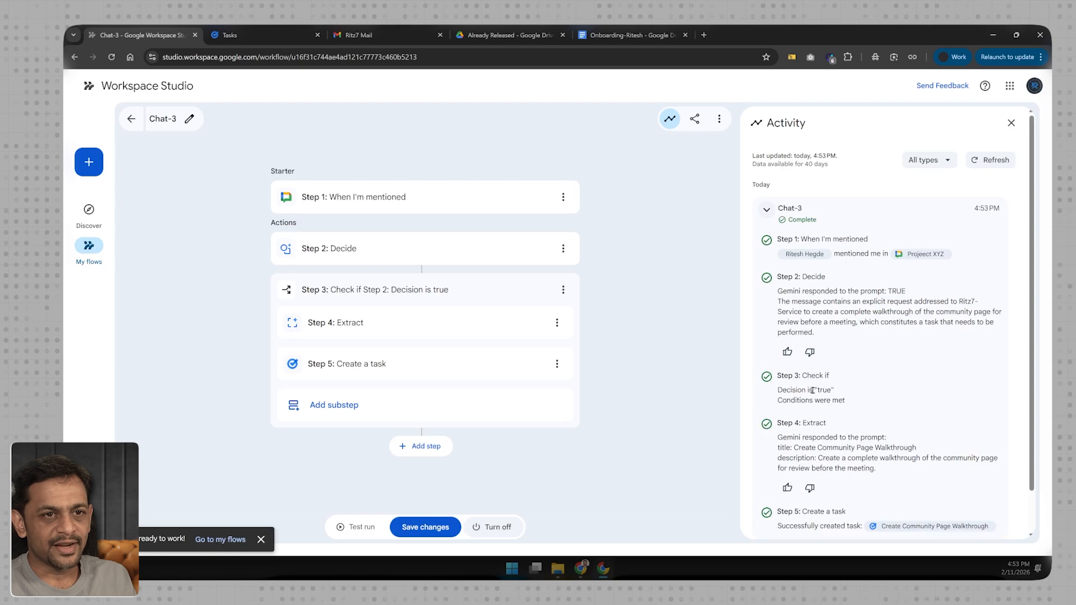
pyautogui.scroll(-2, 813, 391)
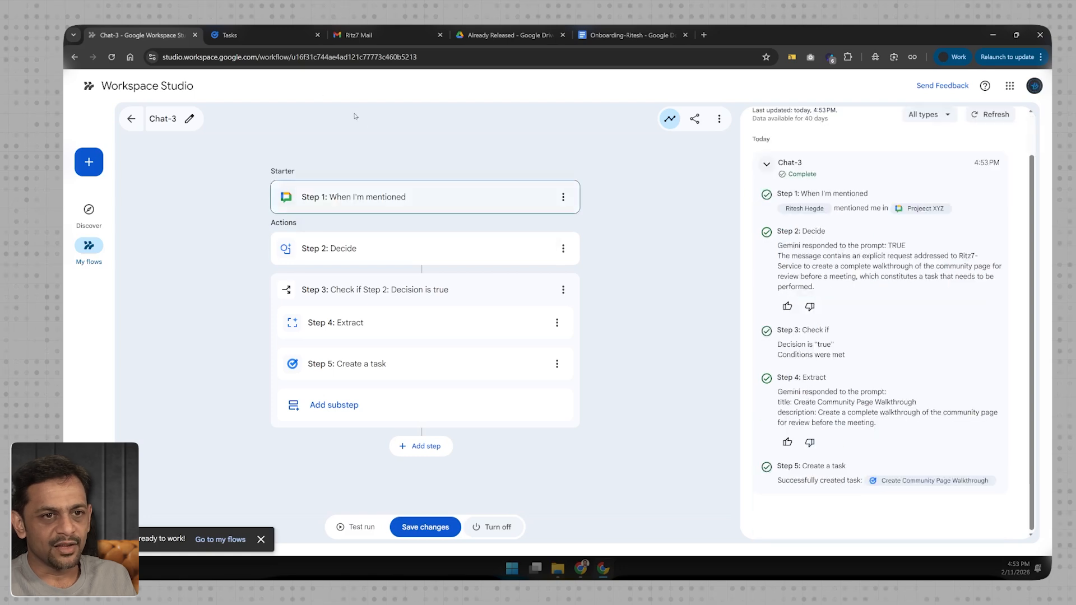
# - Switch to Google Tasks and check the title, description and due date of the newly created task
pyautogui.click(245, 37)
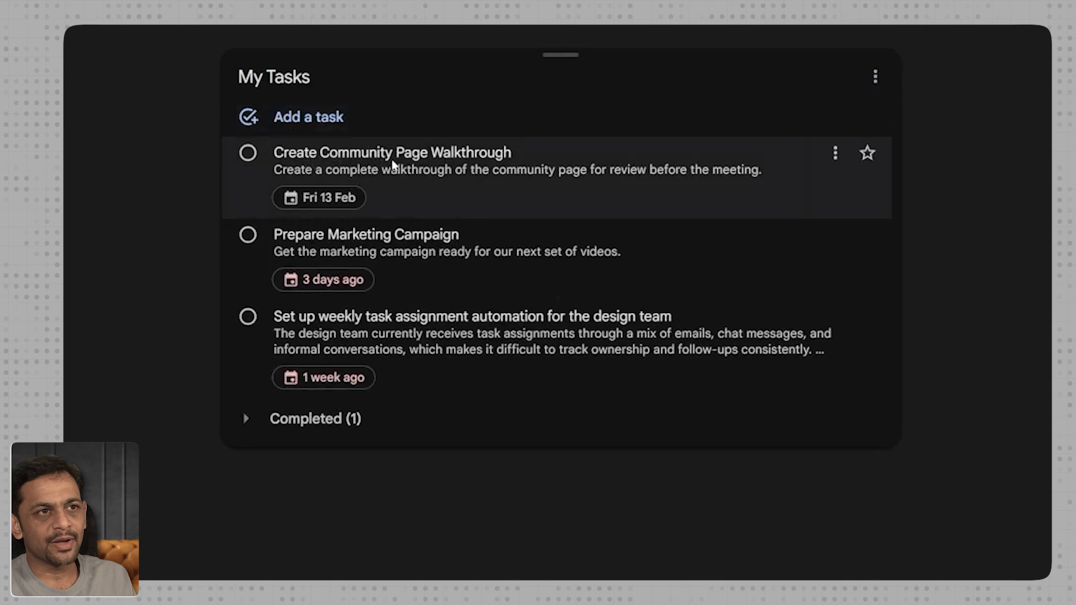
pyautogui.tripleClick(474, 170)
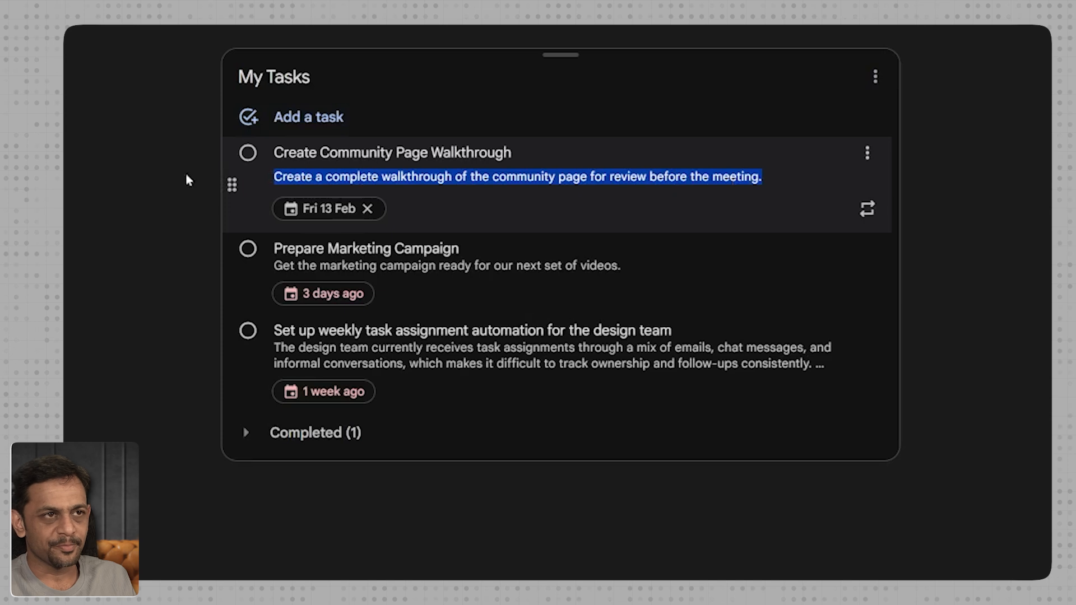
pyautogui.click(110, 171)
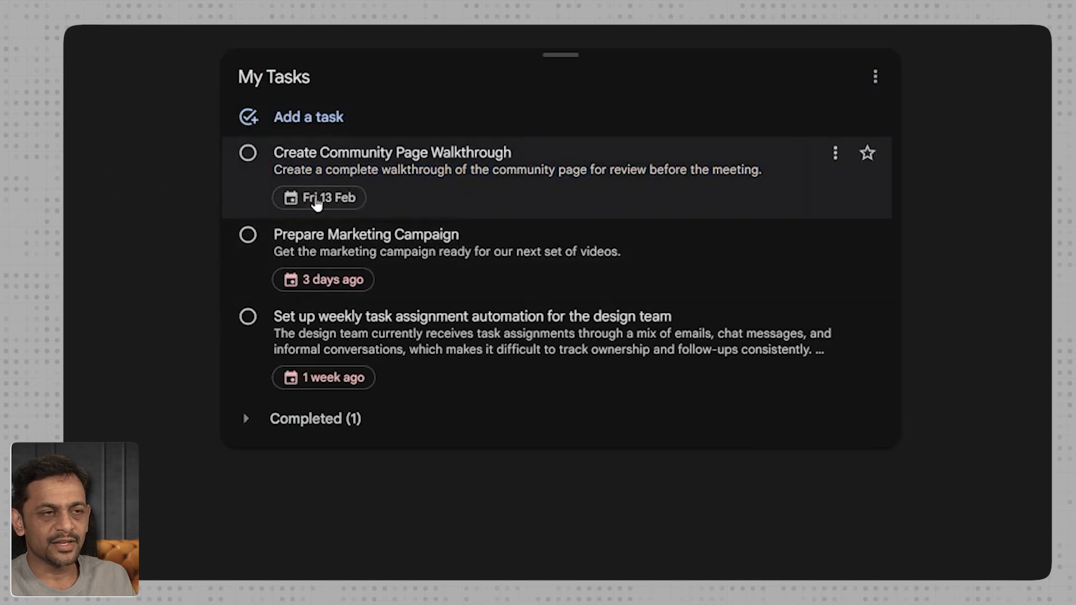
# - In Gmail Chat's Projeect XYZ space, mention Ritz7- Service and send "It was great talking to you today."
pyautogui.click(140, 35)
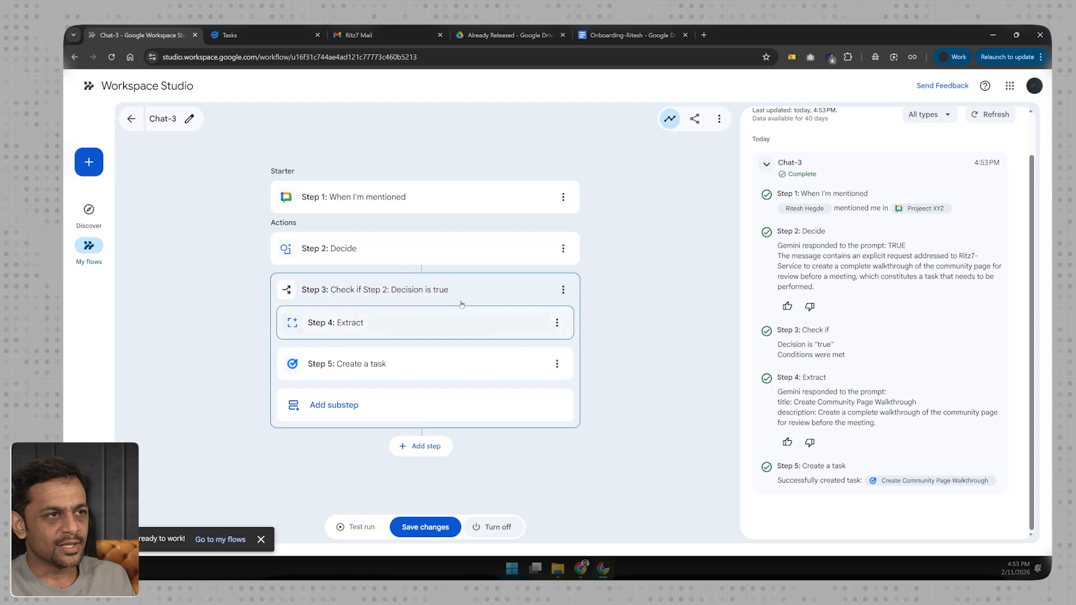
pyautogui.hotkey('alt', 'Tab')
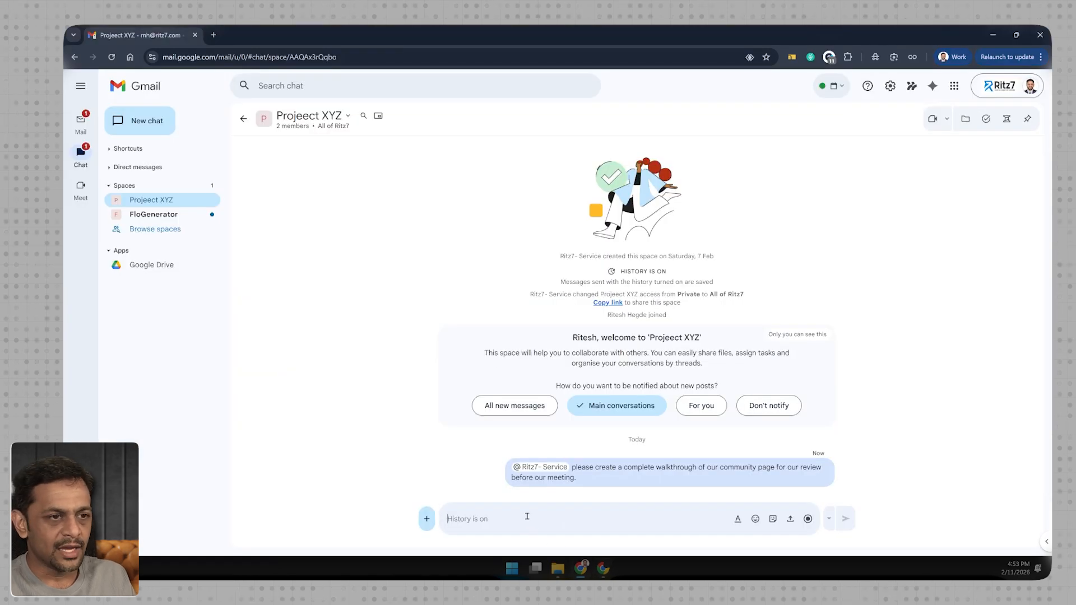
pyautogui.write('@Ritz7- Service')
pyautogui.write('It was great talk')
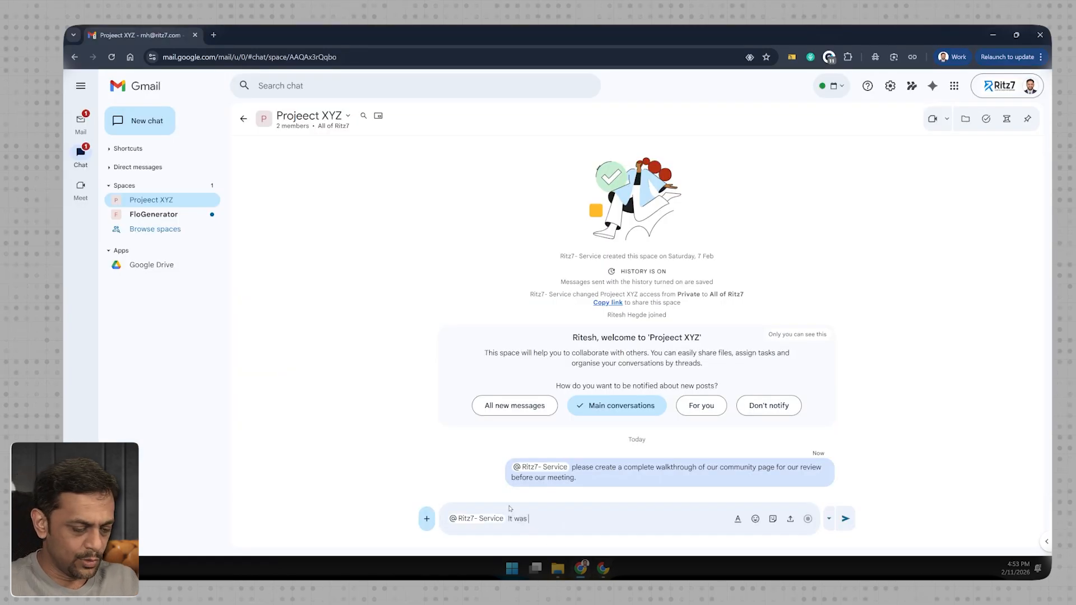
pyautogui.press('Tab')
pyautogui.write('today.')
pyautogui.press('Return')
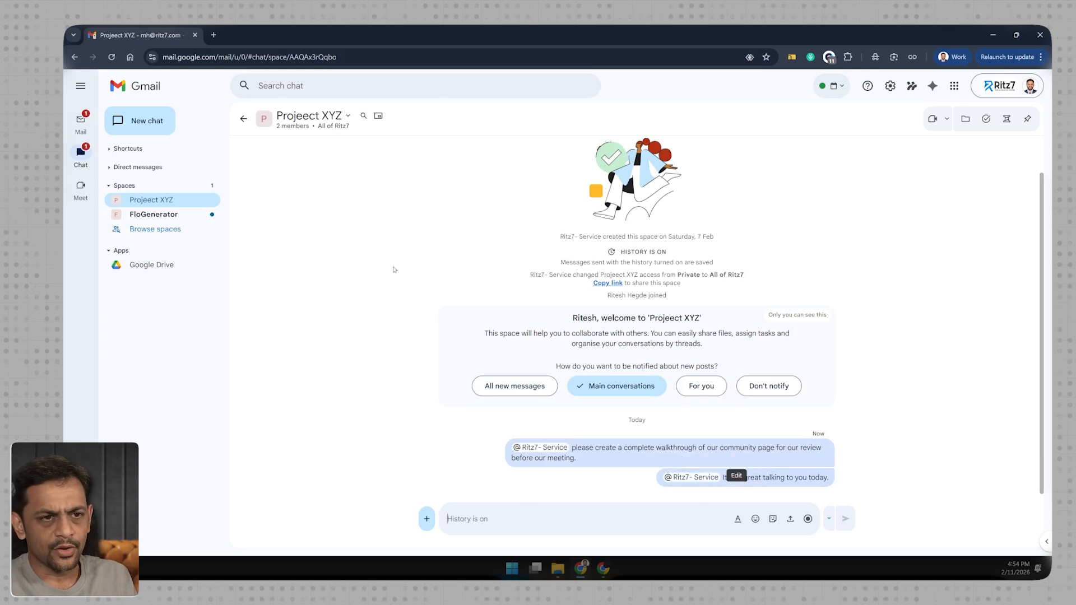
# - Return to Workspace Studio and review the Decide and Check if steps of the Chat-3 flow's latest run in its activity log
pyautogui.hotkey('alt', 'Tab')
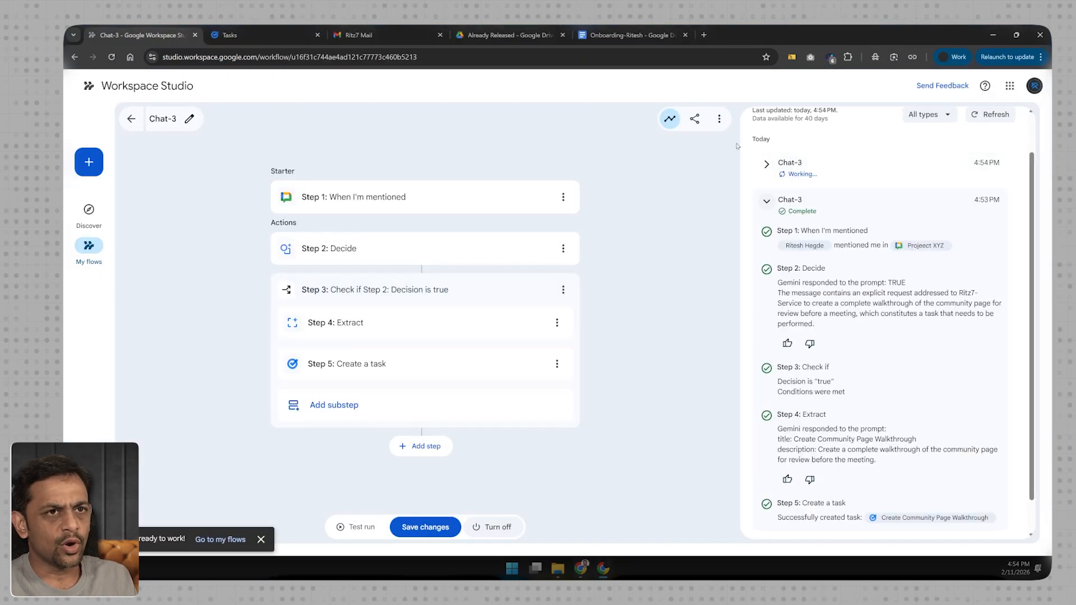
pyautogui.click(670, 118)
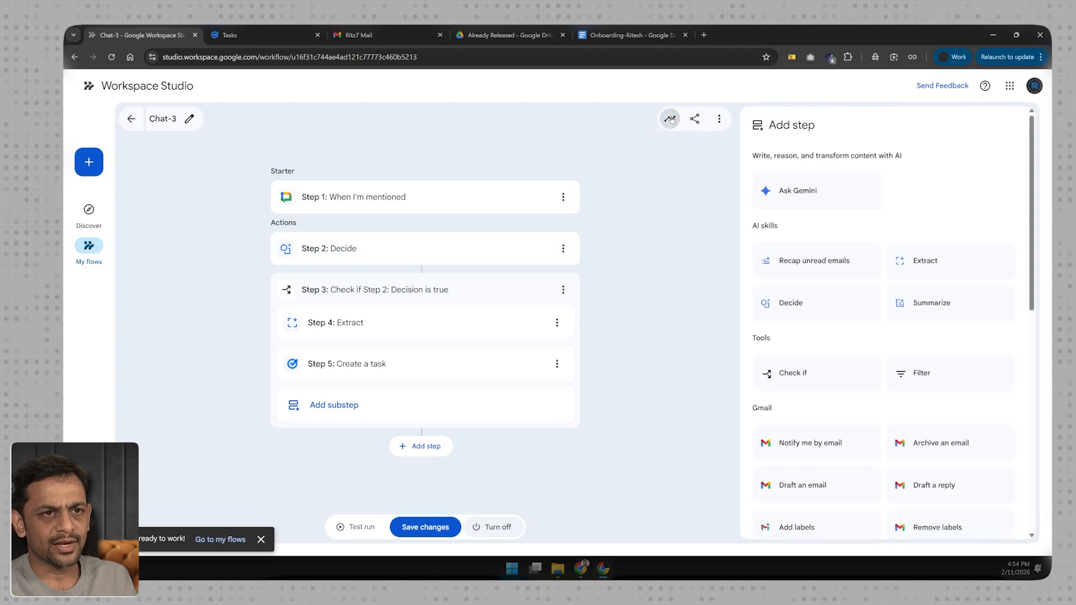
pyautogui.click(671, 120)
pyautogui.click(768, 211)
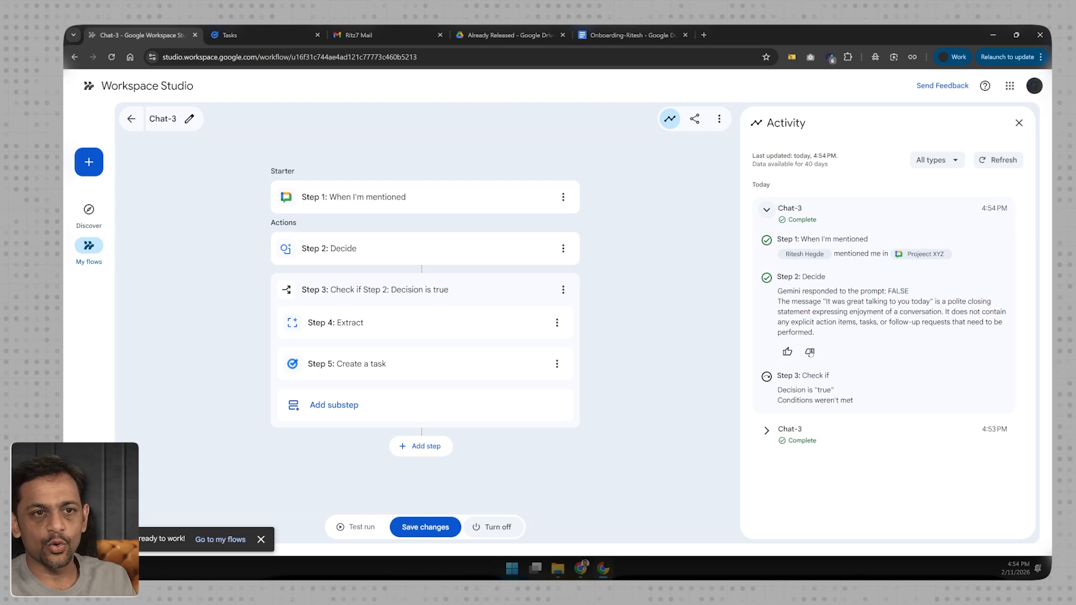
# - Create a new flow started by "When an emoji reaction is added" and name it Chat-4
pyautogui.click(93, 161)
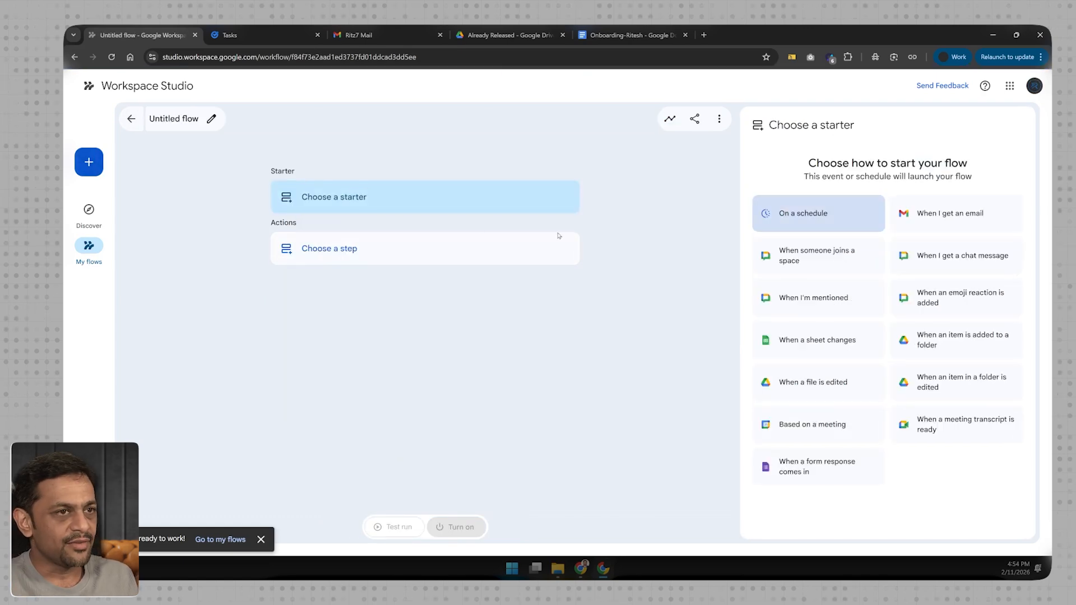
pyautogui.click(957, 300)
pyautogui.click(210, 119)
pyautogui.write('Chat-4')
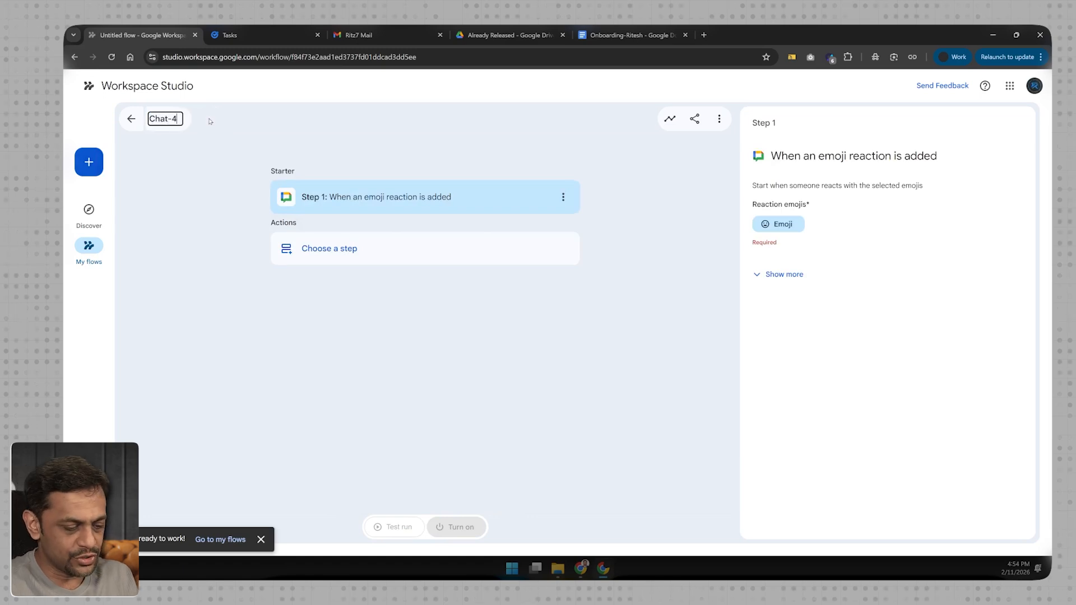
pyautogui.click(178, 202)
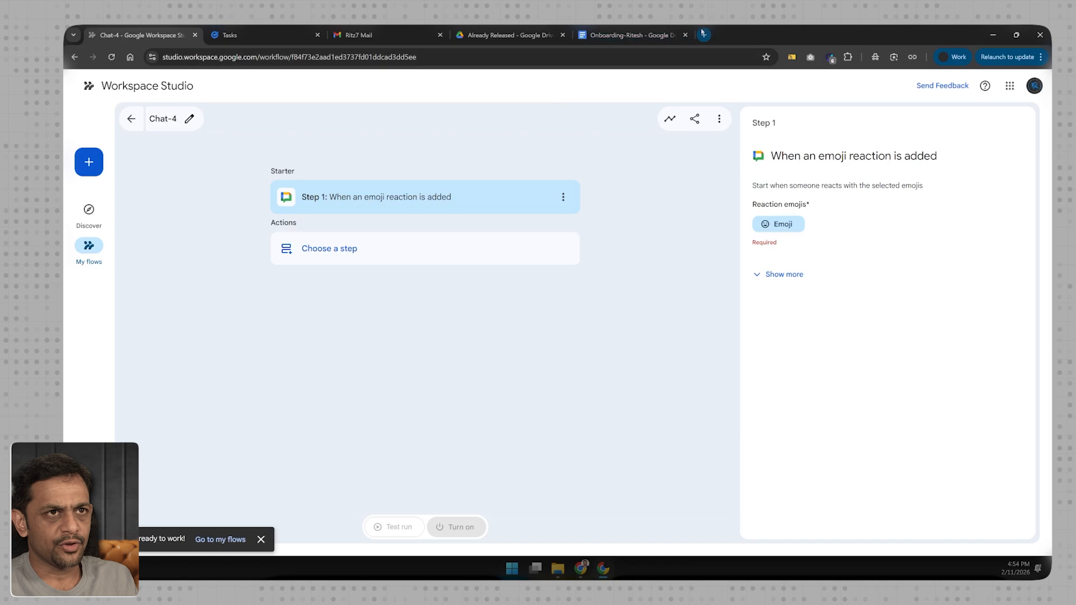
# - Create a new Google Sheets spreadsheet in a separate browser tab and title it "Fun @ Work"
pyautogui.hotkey('ctrl', 't')
pyautogui.write('Sheets')
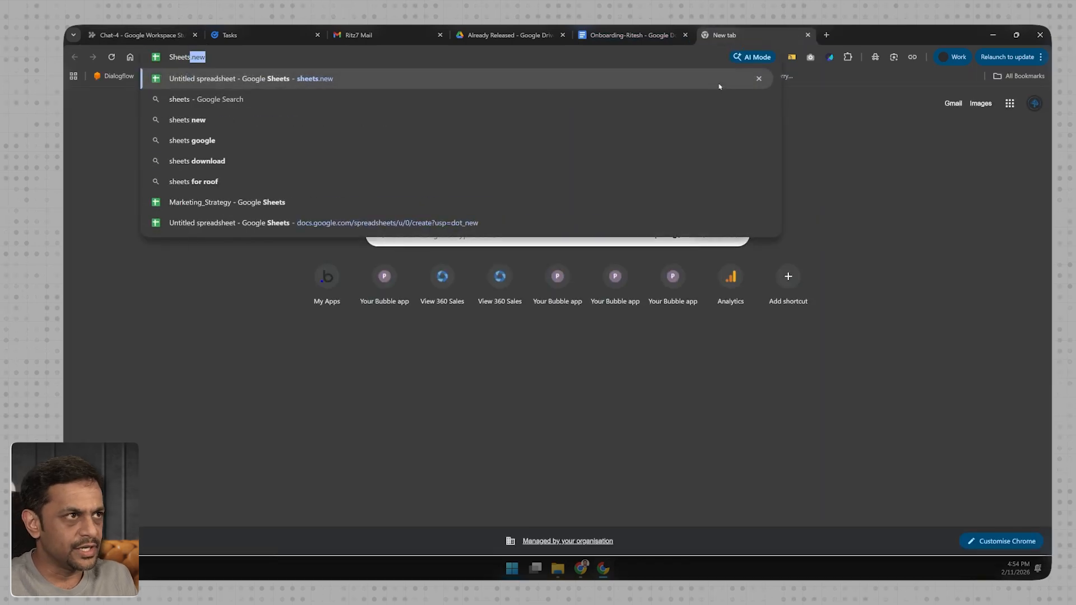
pyautogui.press('Return')
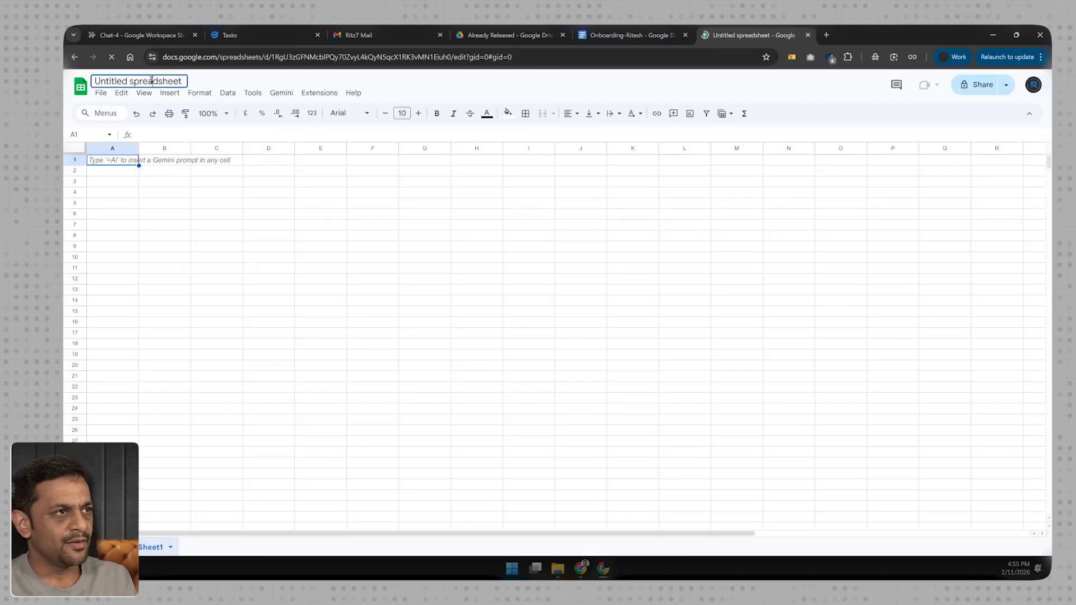
pyautogui.click(152, 80)
pyautogui.write('Fun')
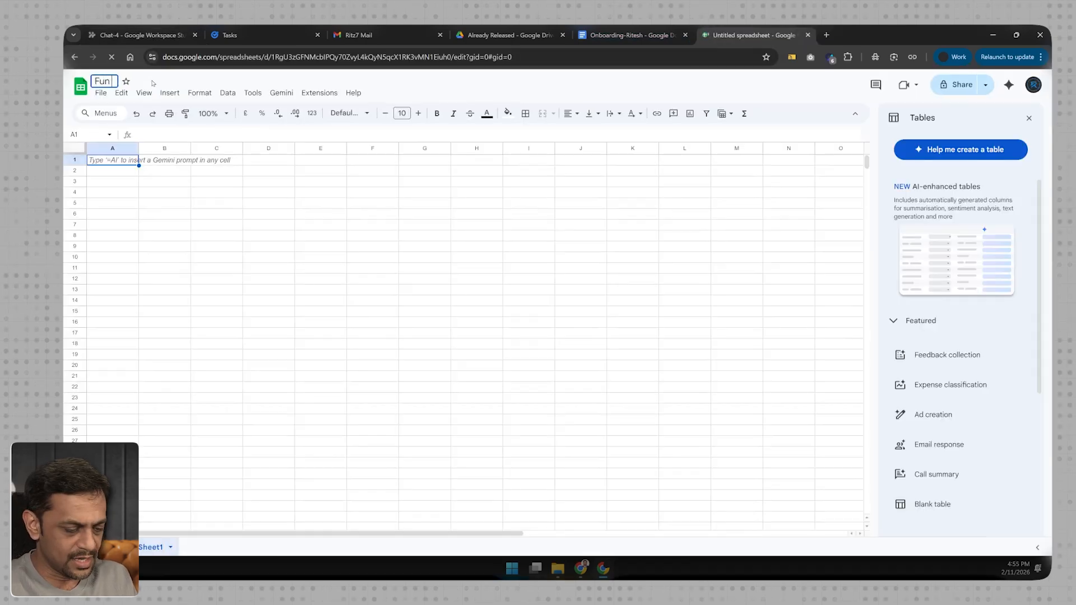
pyautogui.write(' @ Work')
pyautogui.press('Return')
# - Enter the column headers Name in A1 and Agreed in B1 of the Fun @ Work spreadsheet
pyautogui.write('Name')
pyautogui.press('Tab')
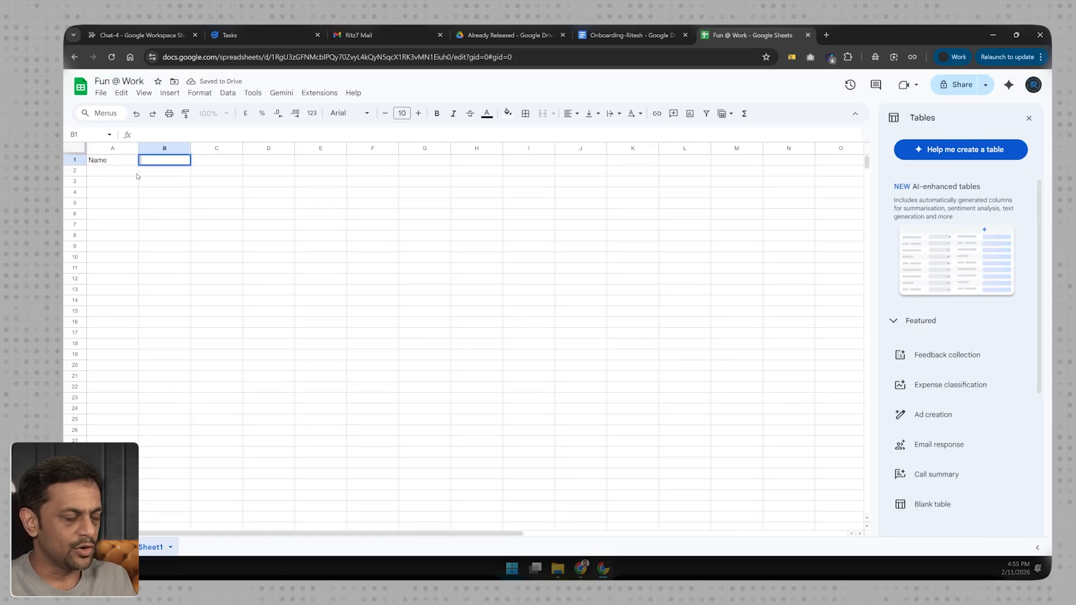
pyautogui.write('Reaction')
pyautogui.press('Escape')
pyautogui.write('Agreed')
pyautogui.press('Return')
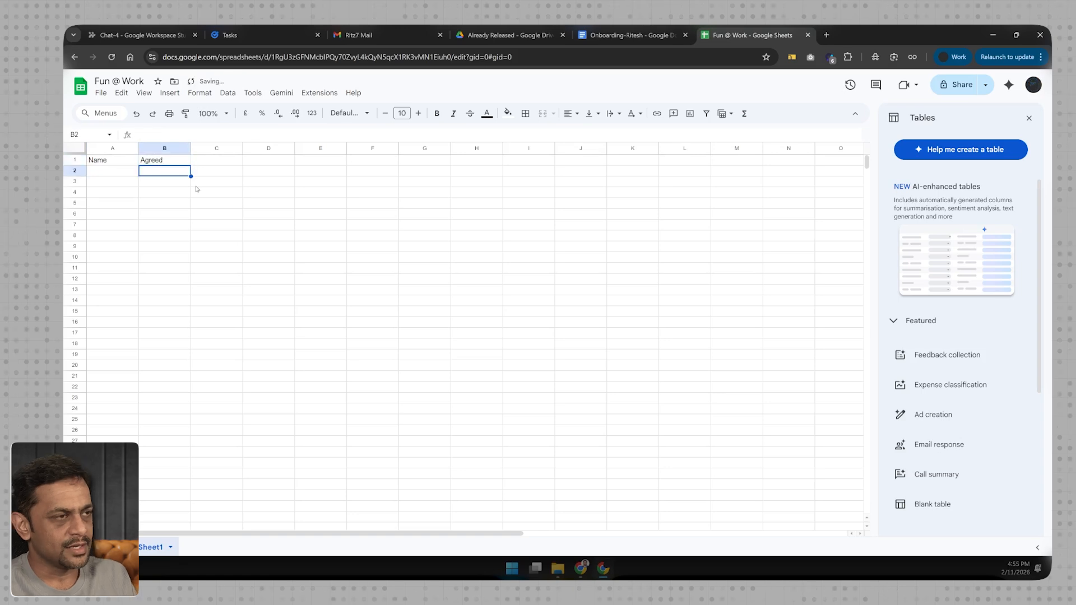
# - Switch to Gmail Chat and create a collaboration space named "Fun @ Work" with its access set to Ritz7
pyautogui.click(140, 35)
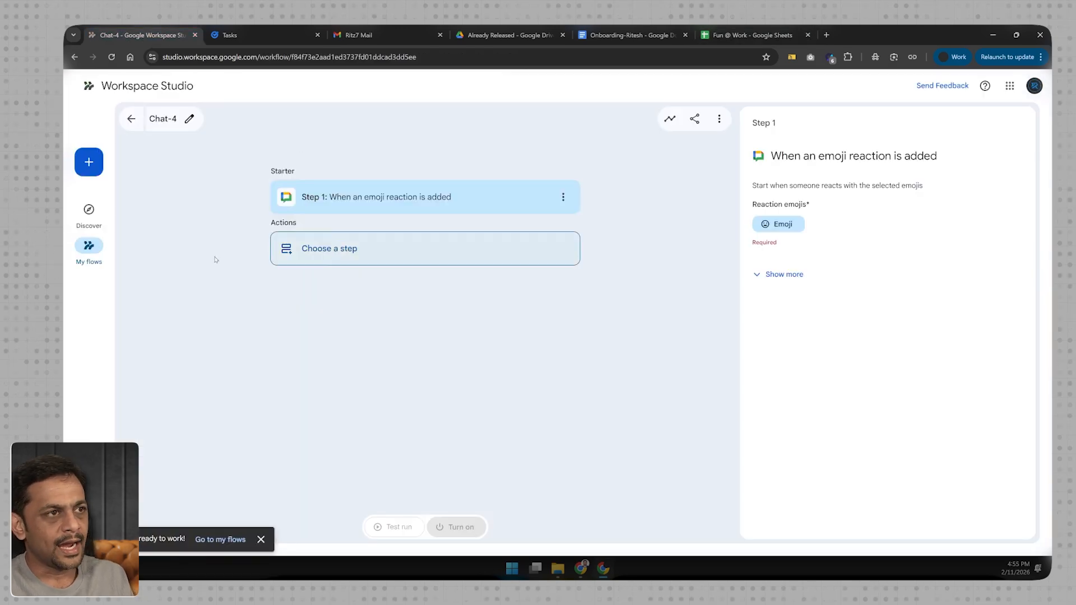
pyautogui.click(362, 35)
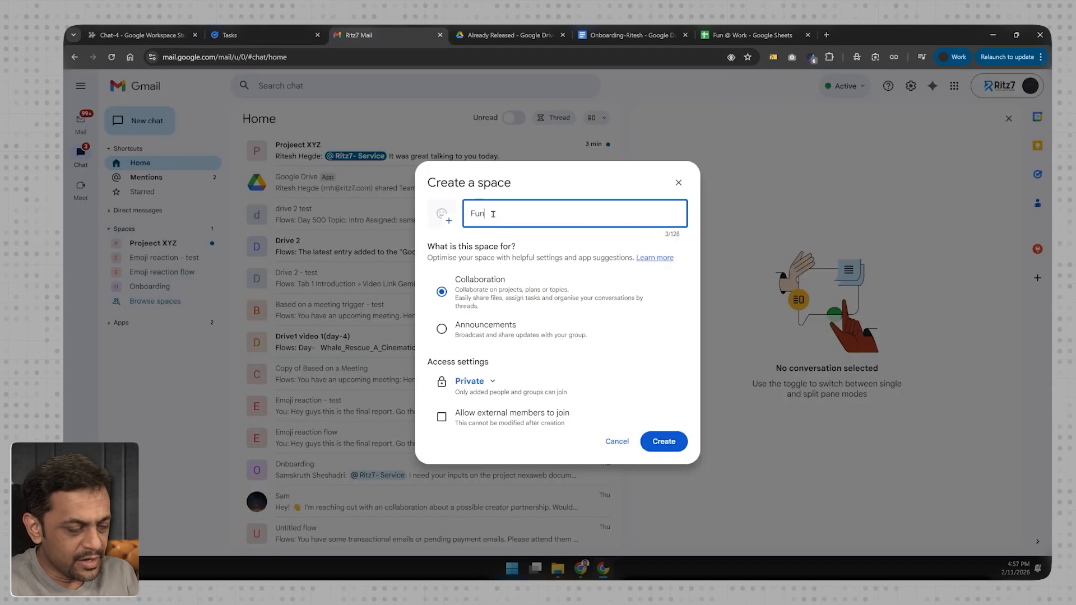
pyautogui.write('Work')
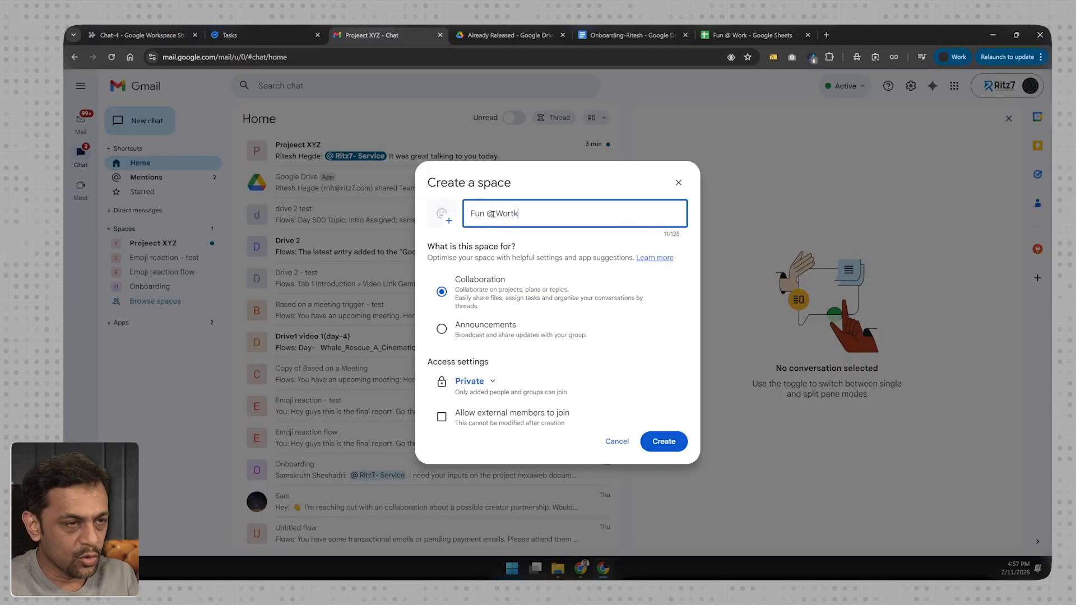
pyautogui.click(470, 382)
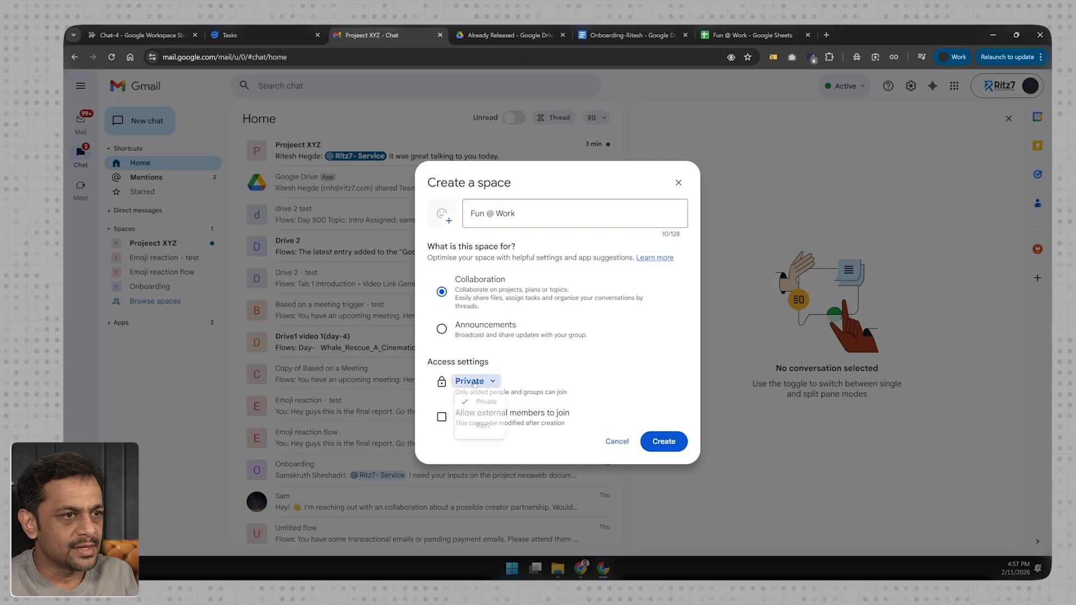
pyautogui.click(475, 435)
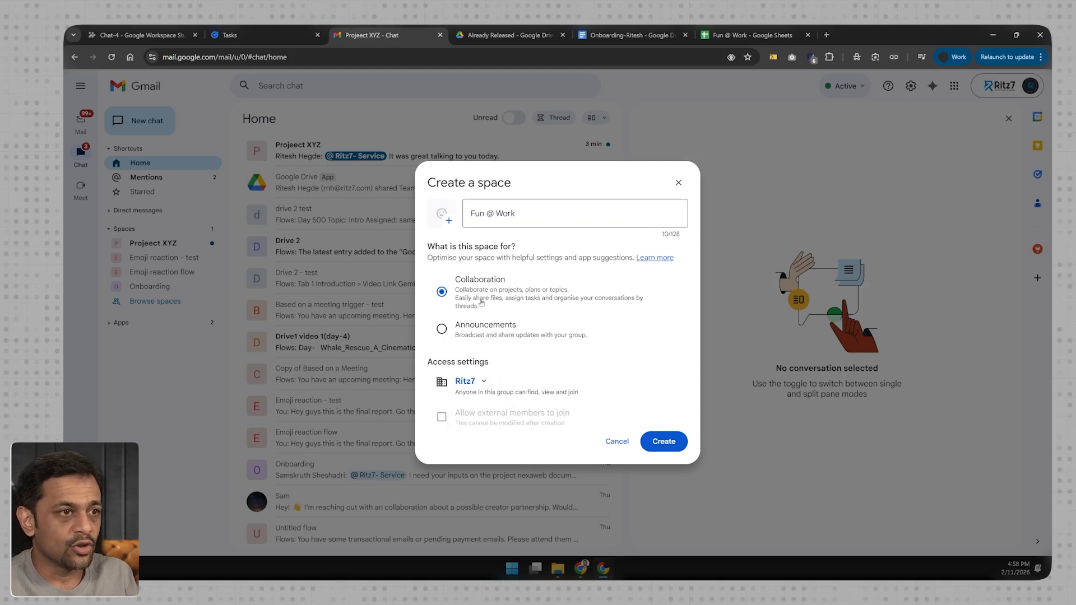
pyautogui.click(665, 441)
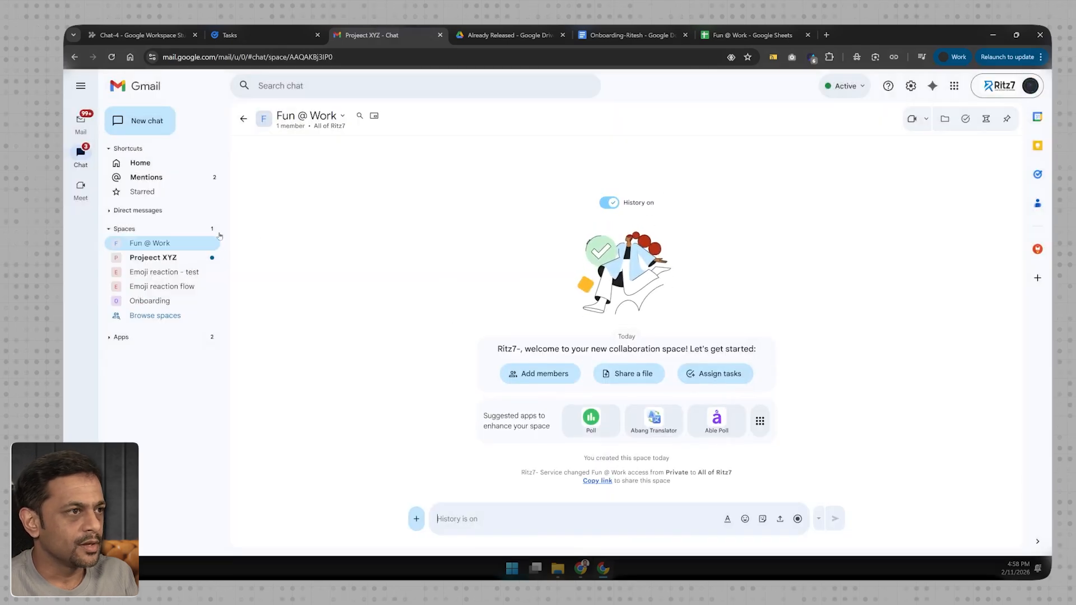
# - Add the second team member from the suggested people to the Fun @ Work space
pyautogui.click(314, 115)
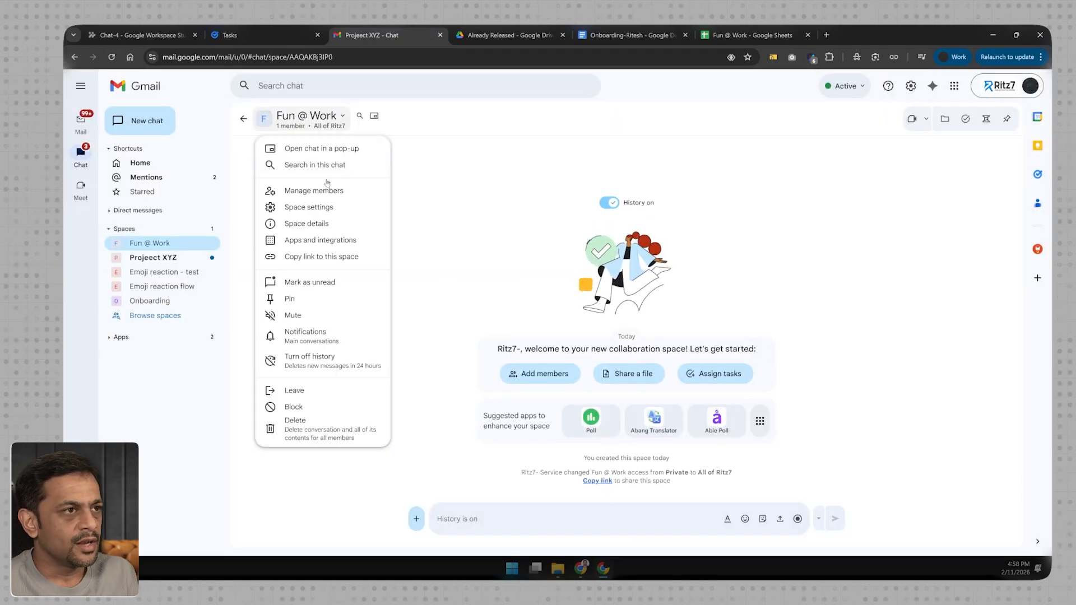
pyautogui.click(323, 191)
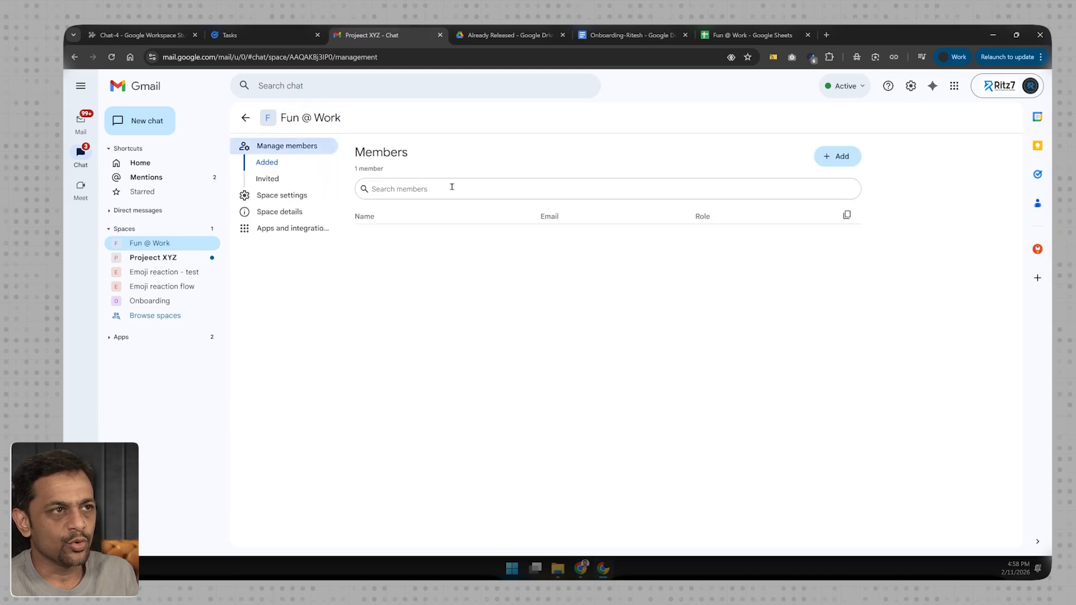
pyautogui.click(838, 156)
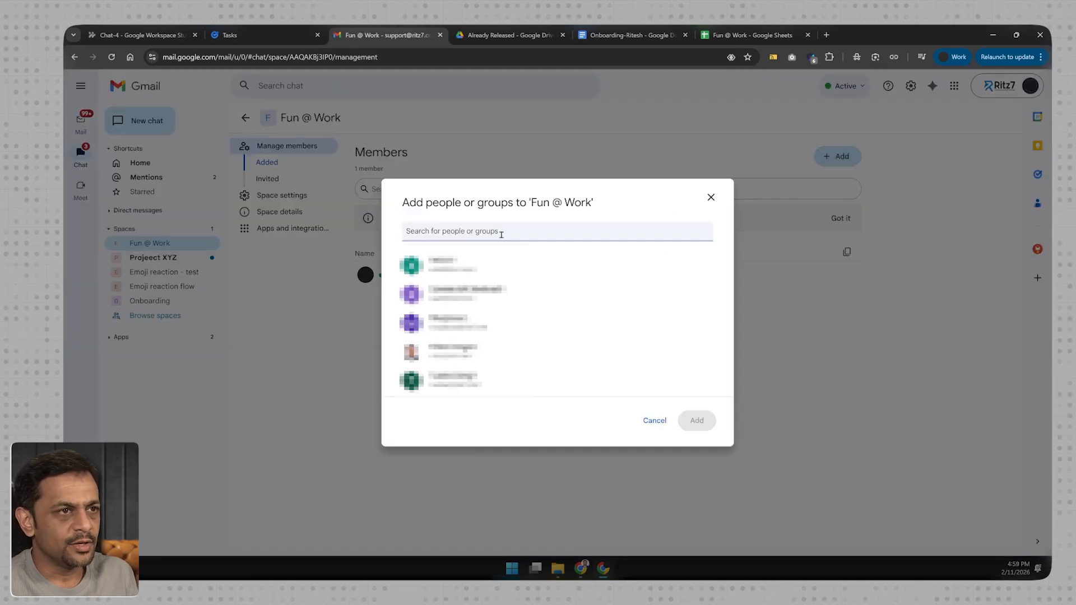
pyautogui.click(446, 348)
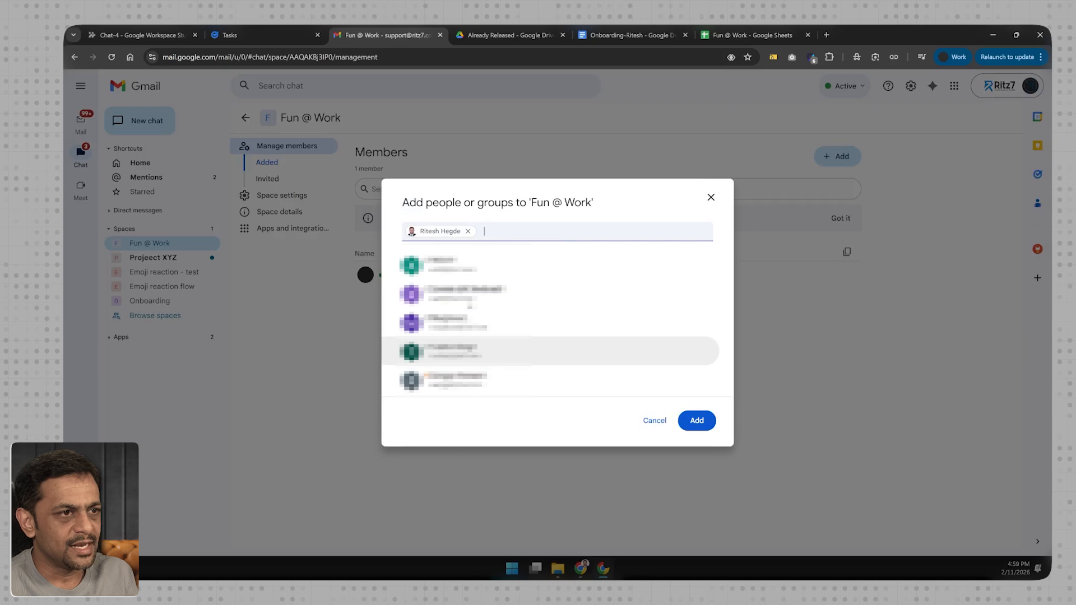
pyautogui.click(697, 420)
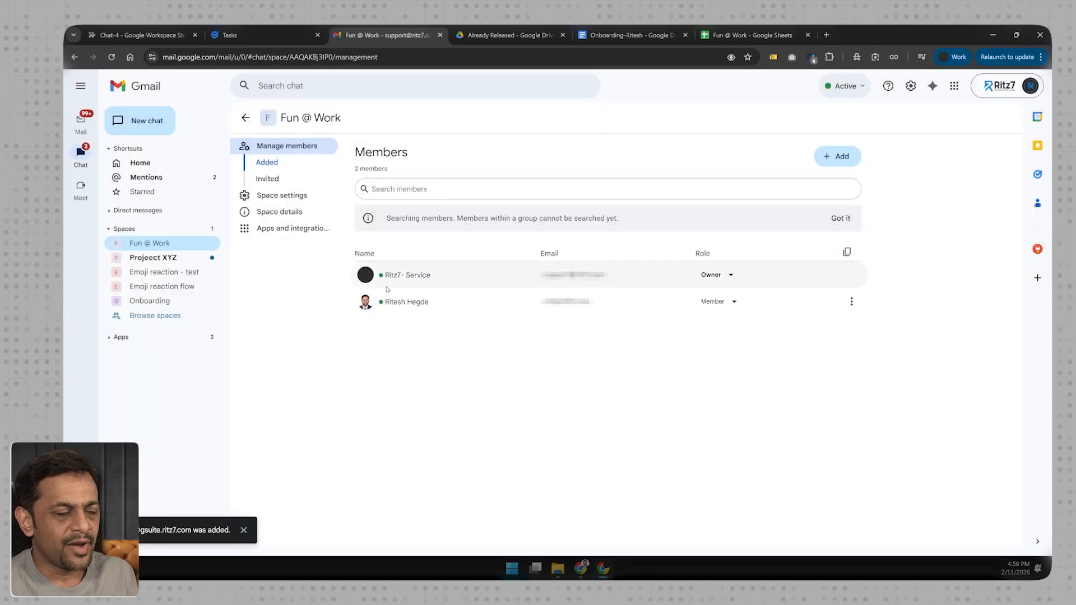
pyautogui.moveTo(417, 305)
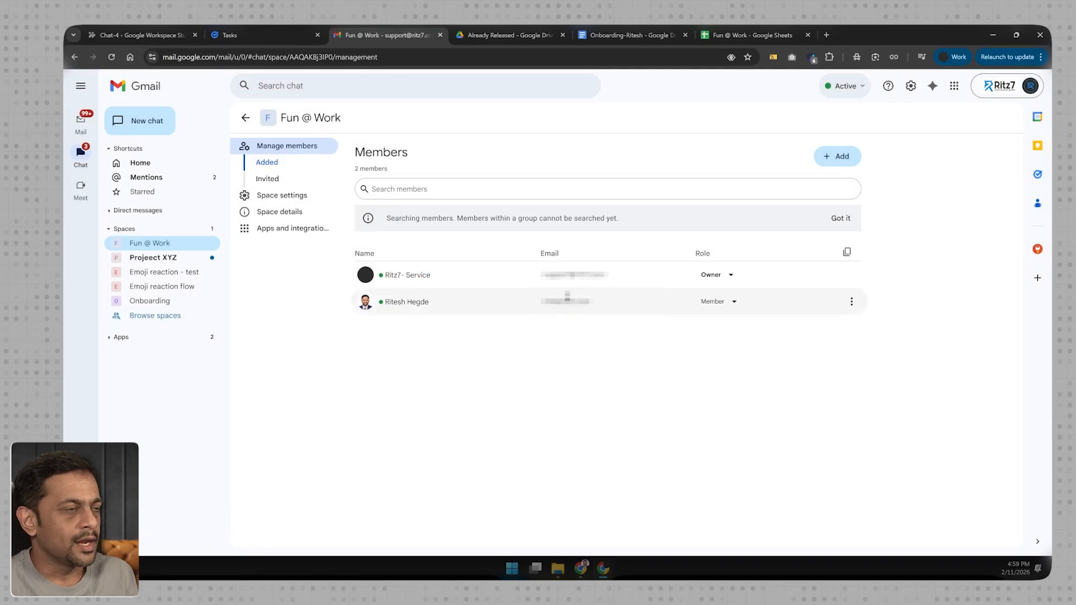
# - Back in the Chat-4 flow, set the starter's conversation type to Spaces & named group DMs and choose the Fun @ Work space
pyautogui.click(137, 37)
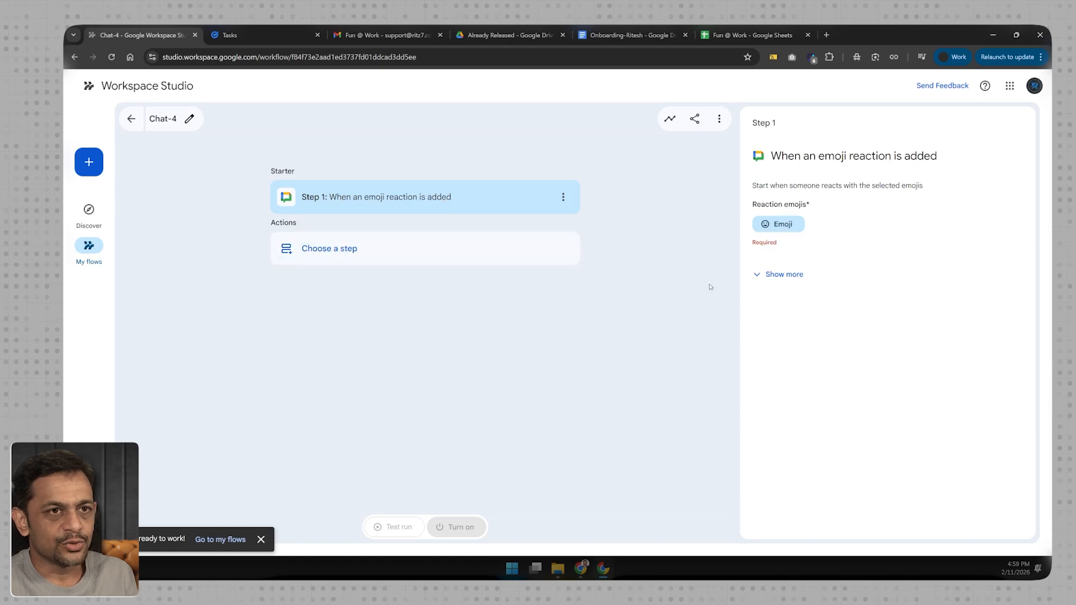
pyautogui.click(759, 273)
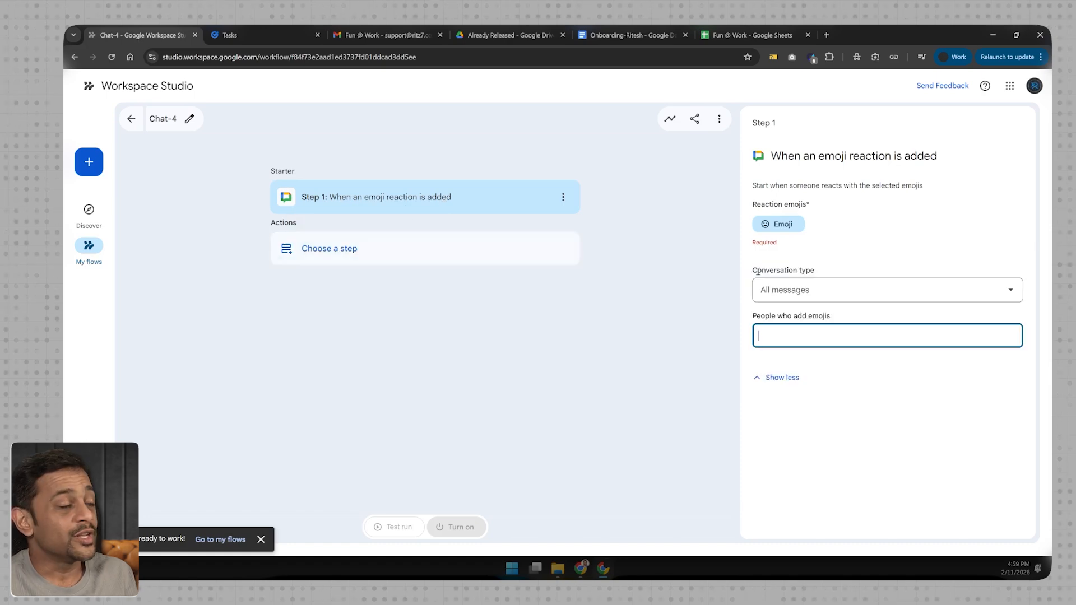
pyautogui.click(789, 292)
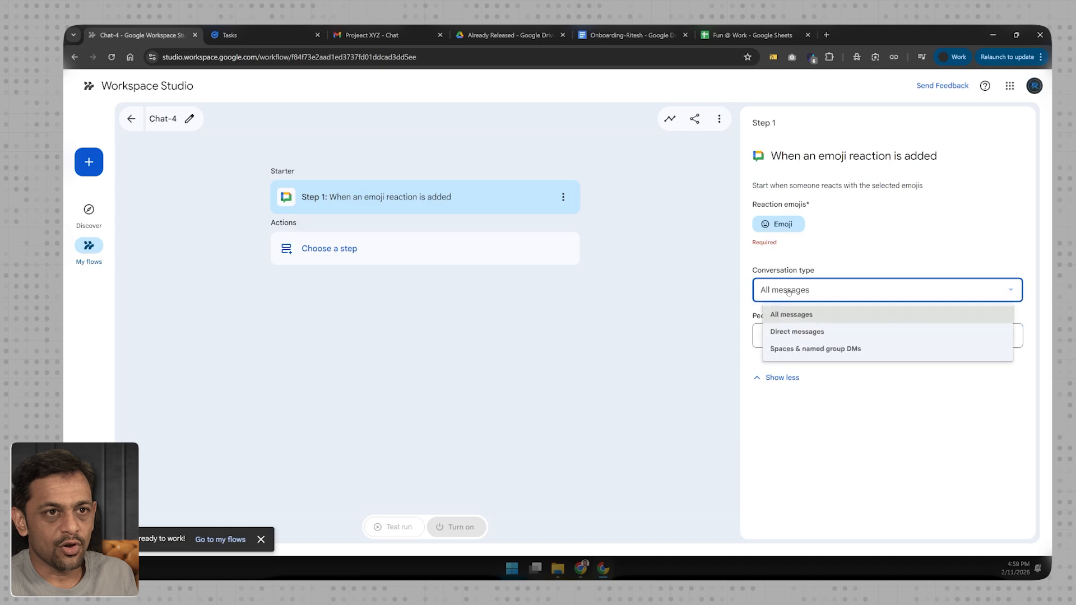
pyautogui.click(796, 355)
pyautogui.click(789, 336)
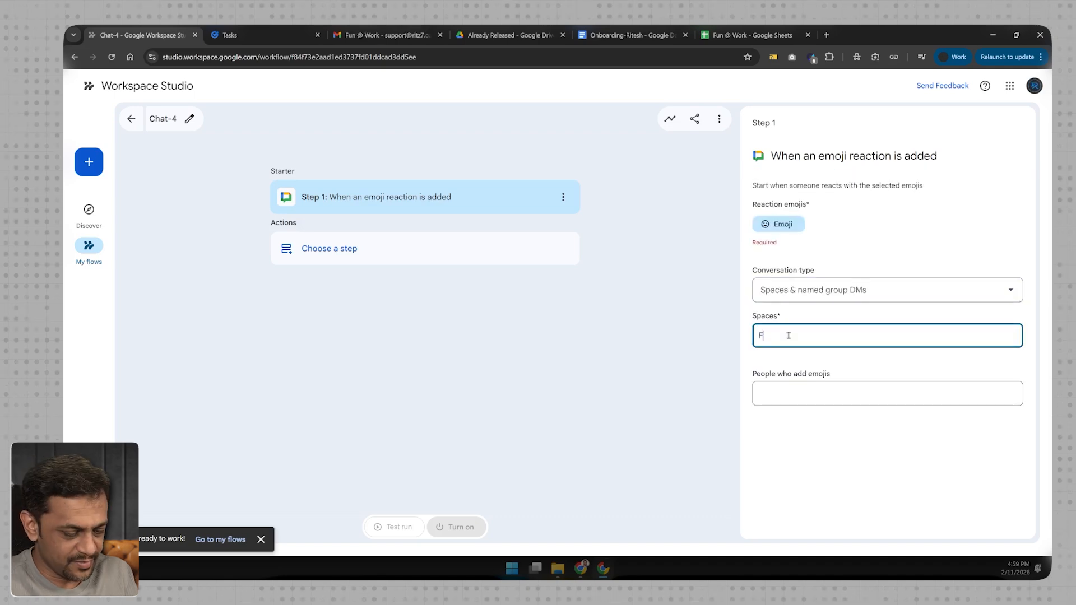
pyautogui.click(796, 366)
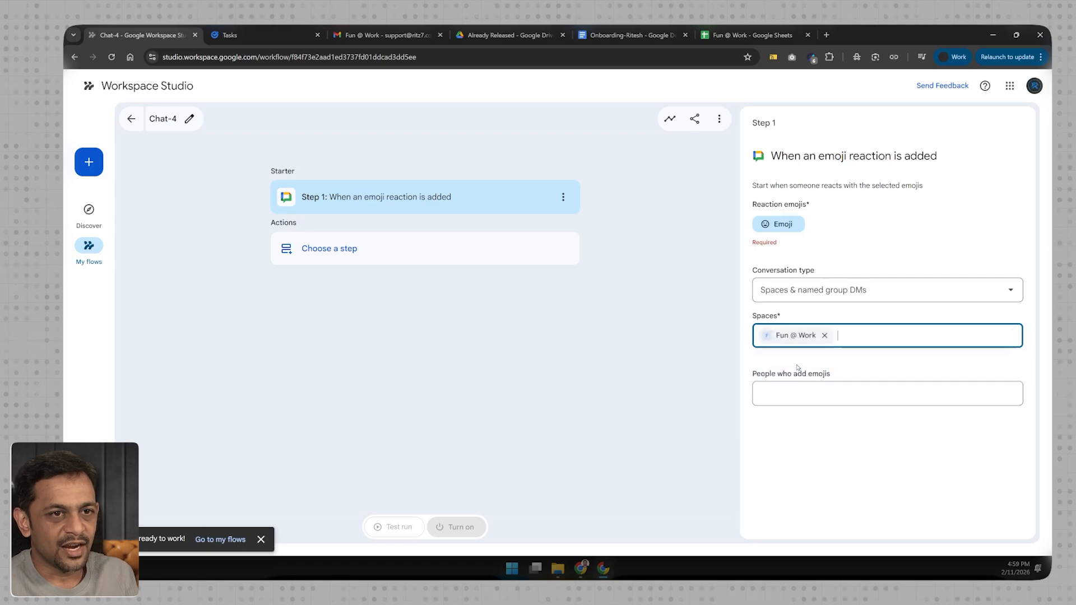
# - Leave the people who add emojis unspecified and try to choose an action step for the Chat-4 flow
pyautogui.click(790, 393)
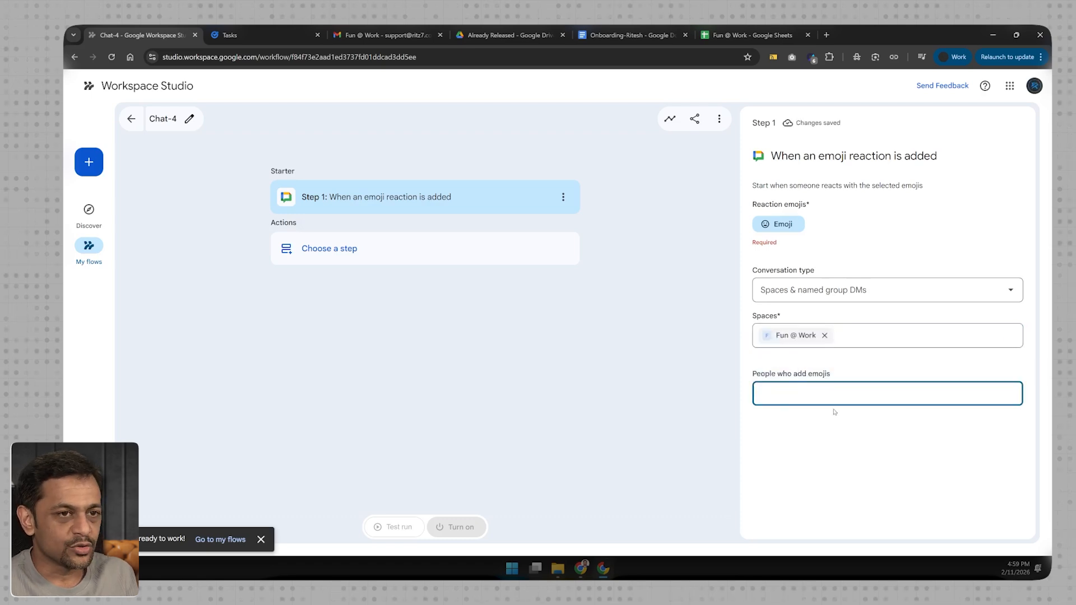
pyautogui.click(817, 464)
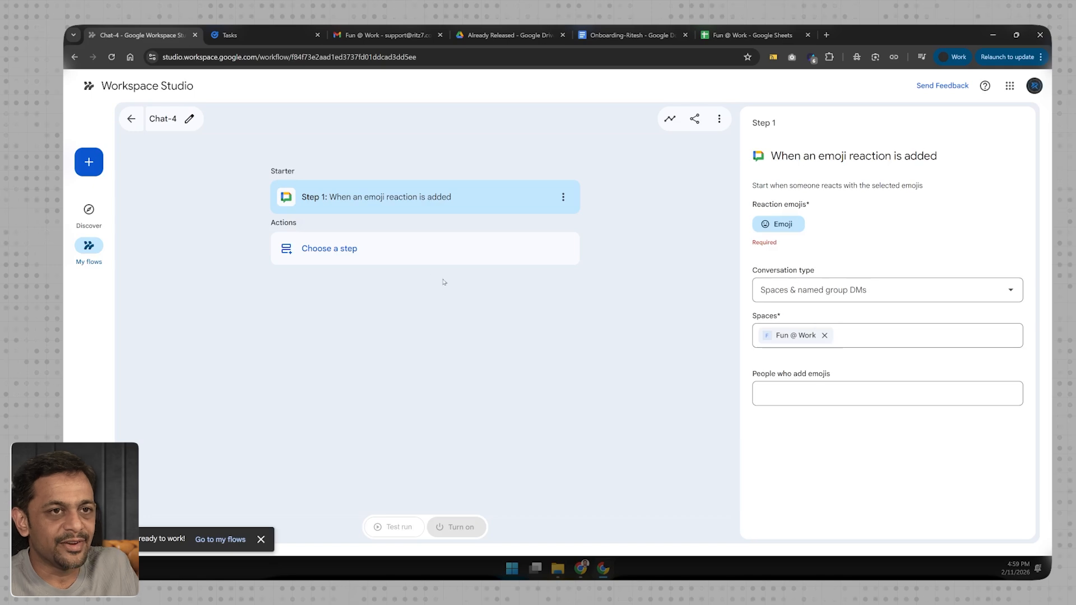
pyautogui.click(334, 252)
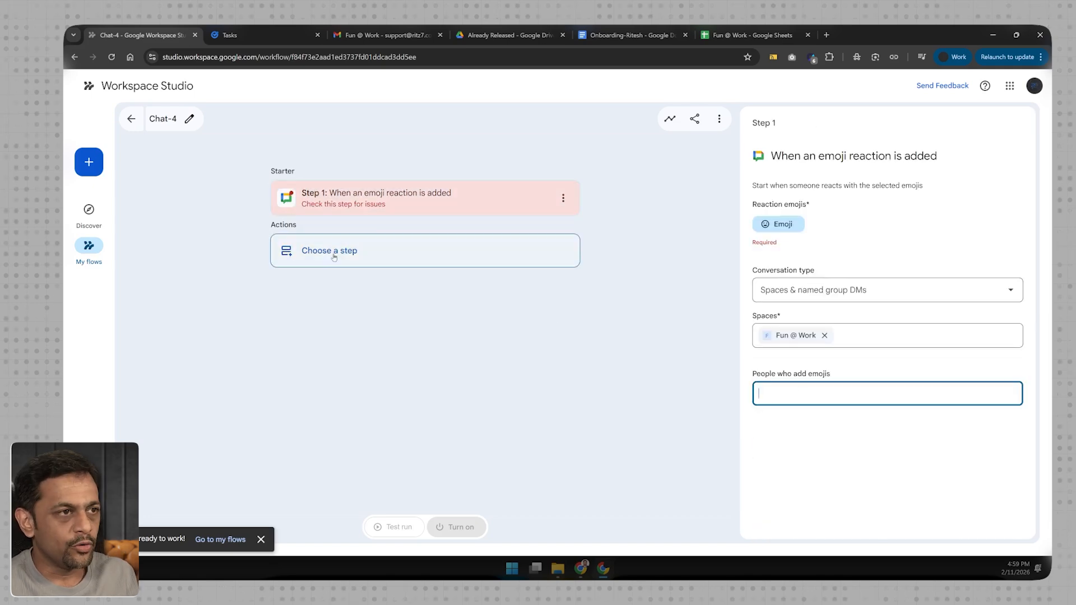
# - Set the starter's reaction emojis to thumbs-up and thumbs-down
pyautogui.click(774, 225)
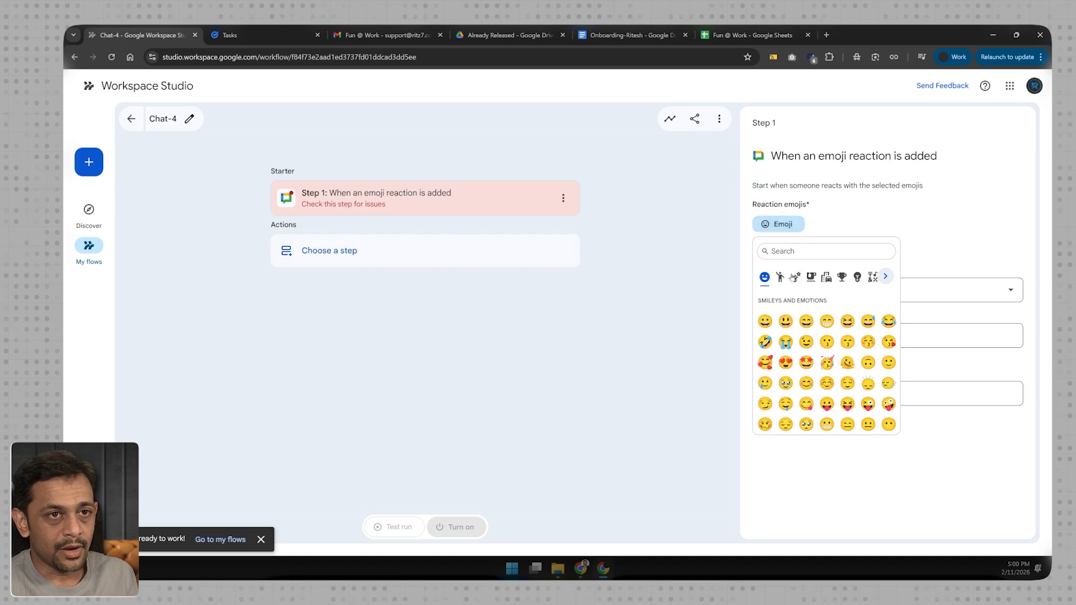
pyautogui.write('thumb')
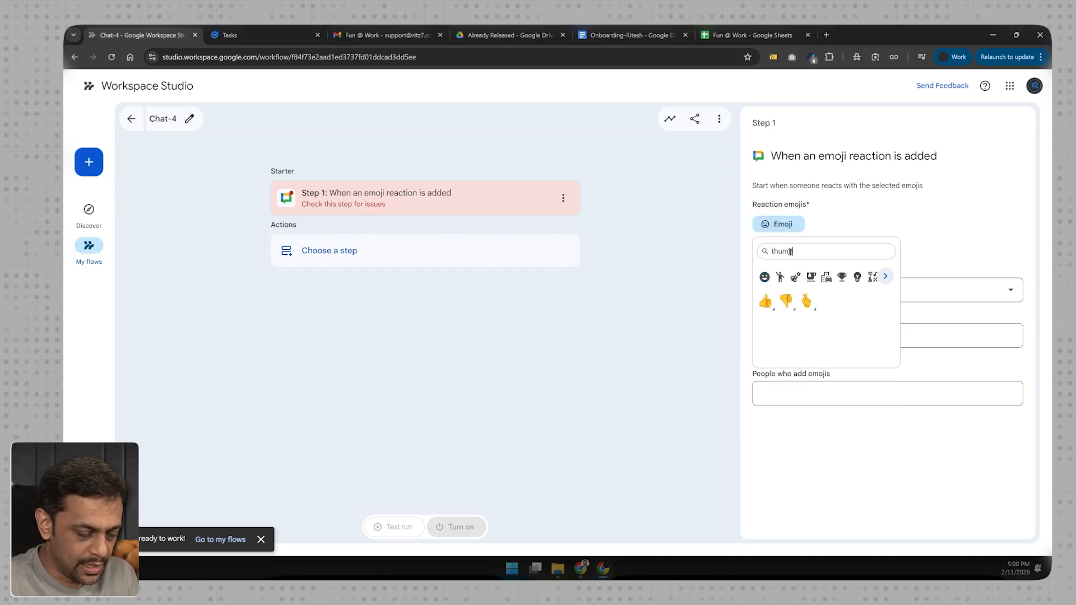
pyautogui.click(766, 302)
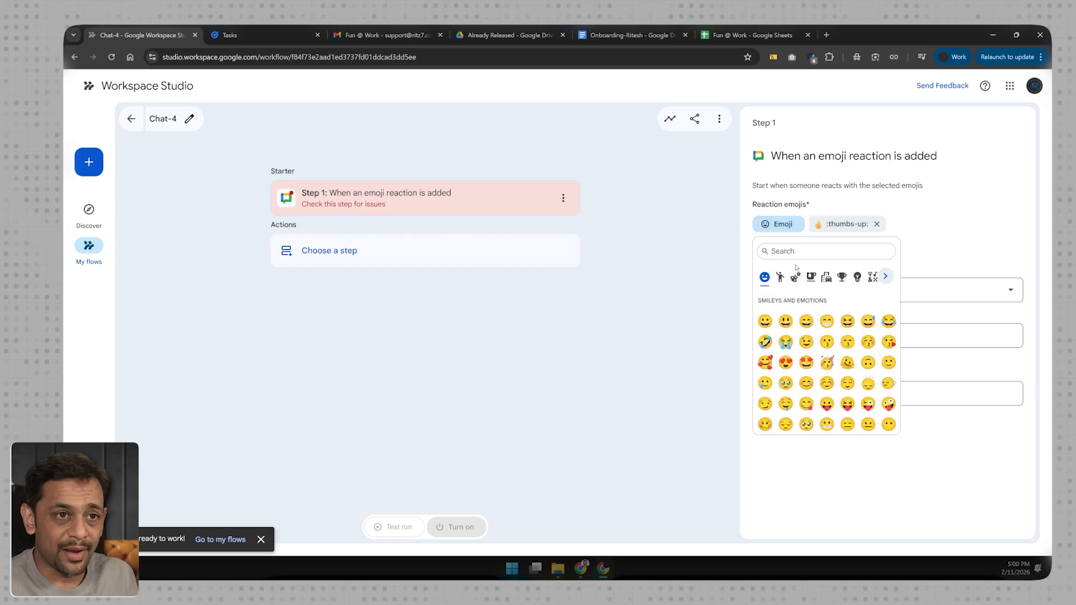
pyautogui.write('thumb')
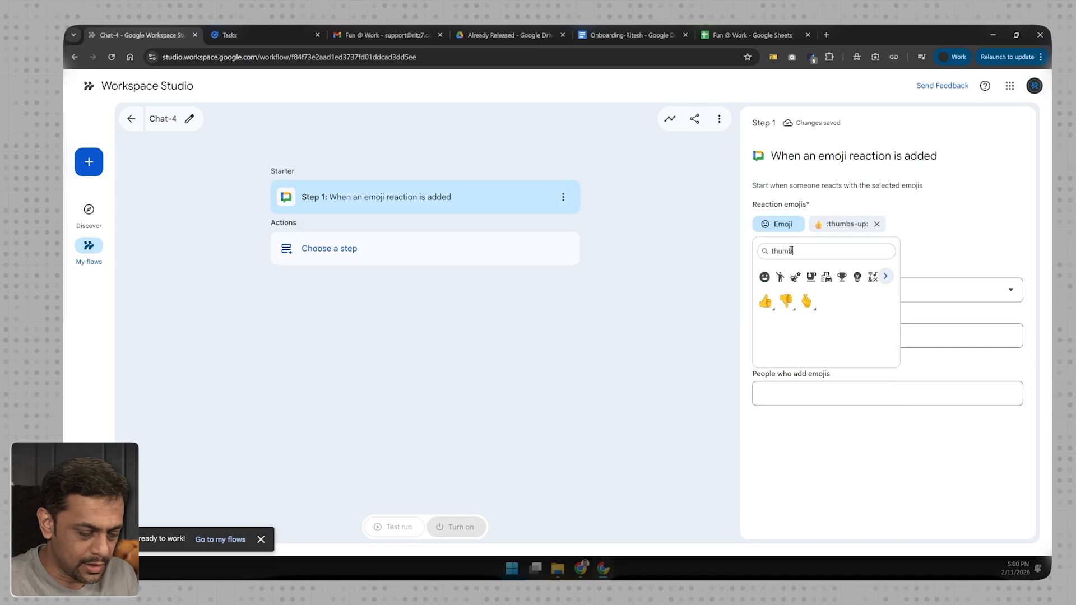
pyautogui.click(784, 300)
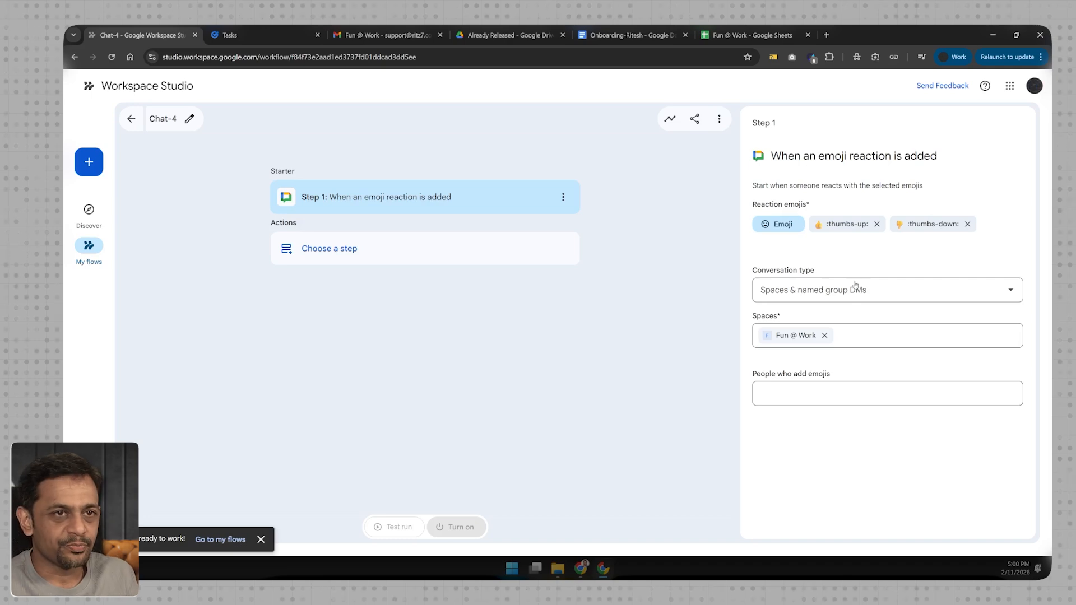
# - Add a Get sheet contents action after the starter and choose the Fun @ Work spreadsheet as its source
pyautogui.click(347, 248)
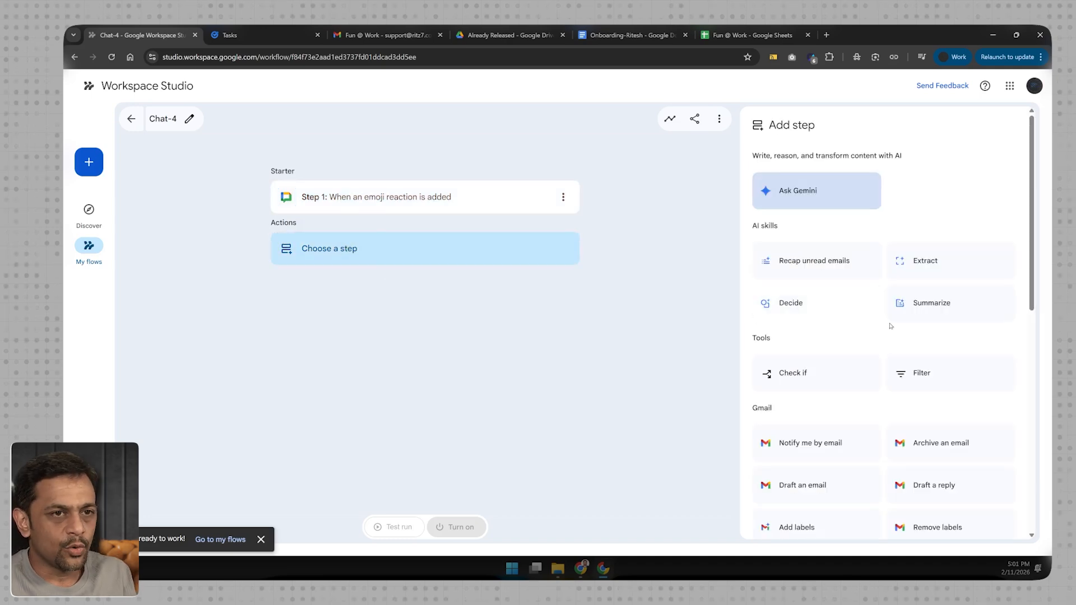
pyautogui.scroll(-3, 890, 327)
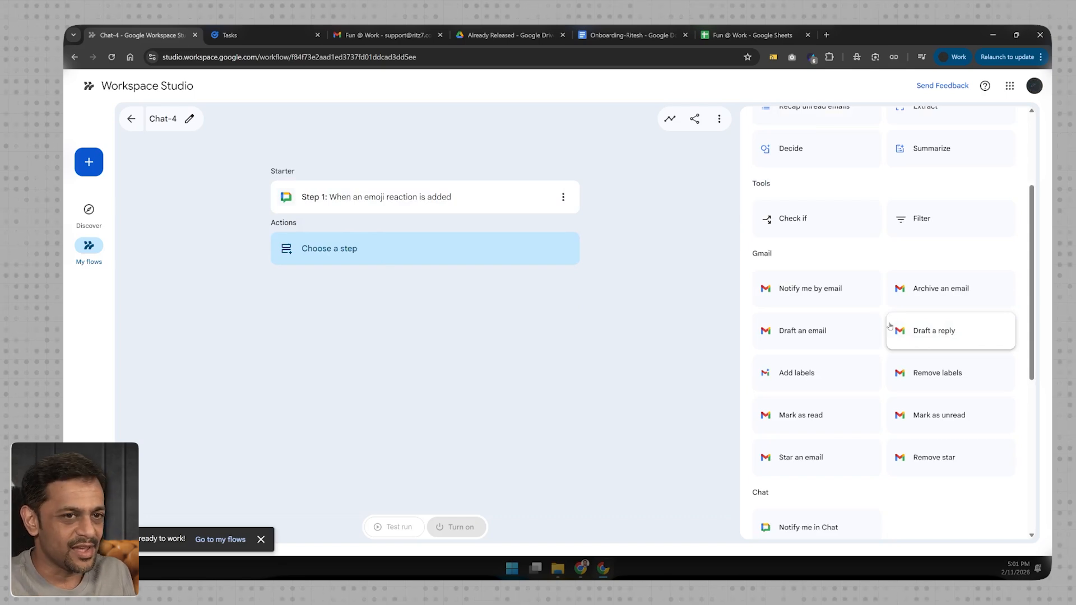
pyautogui.scroll(-4, 856, 335)
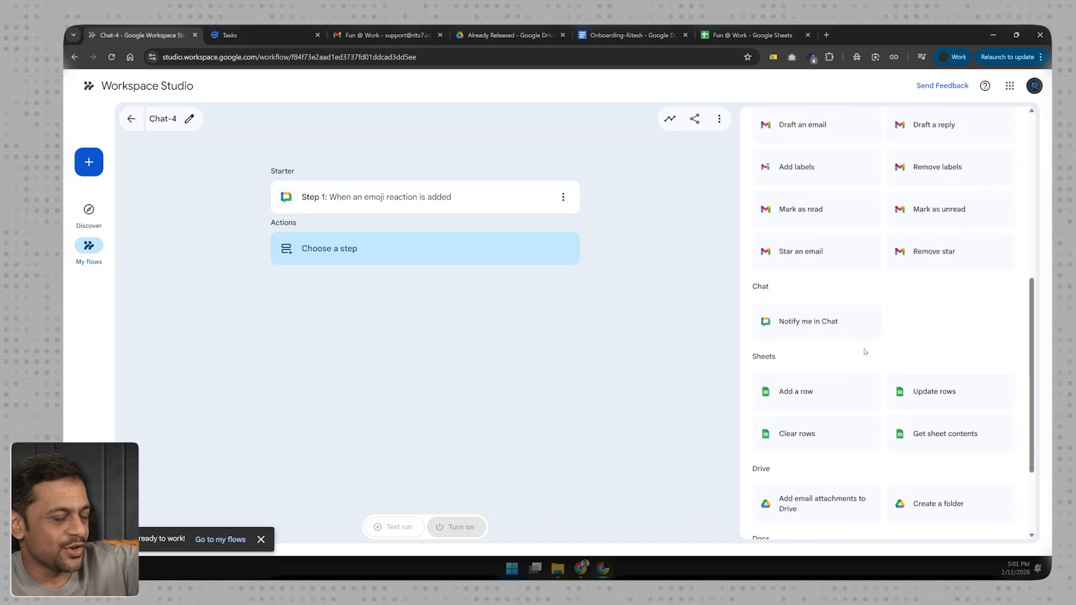
pyautogui.click(950, 439)
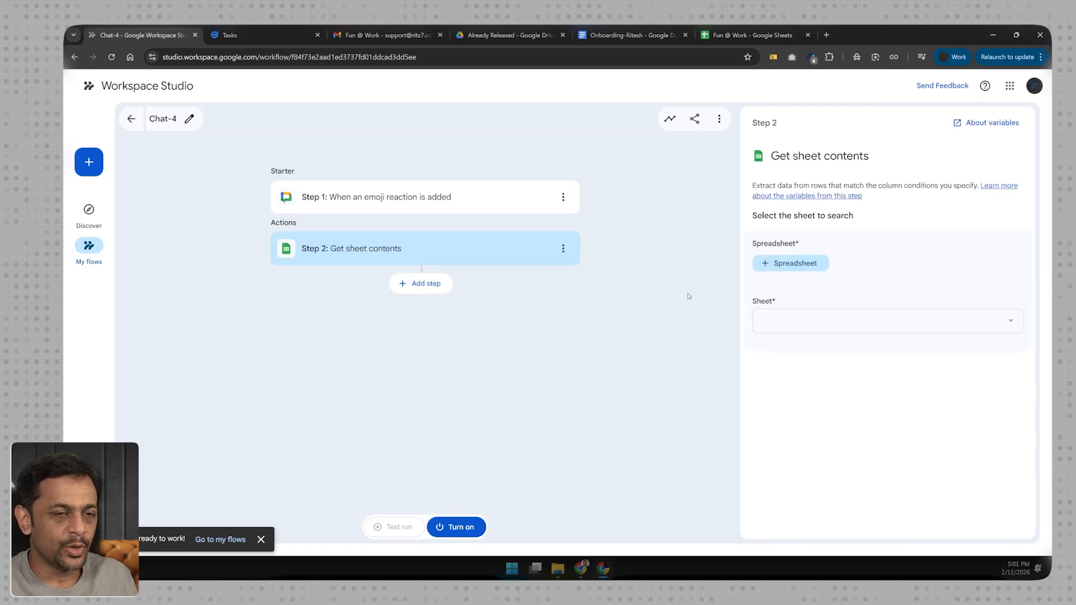
pyautogui.click(784, 264)
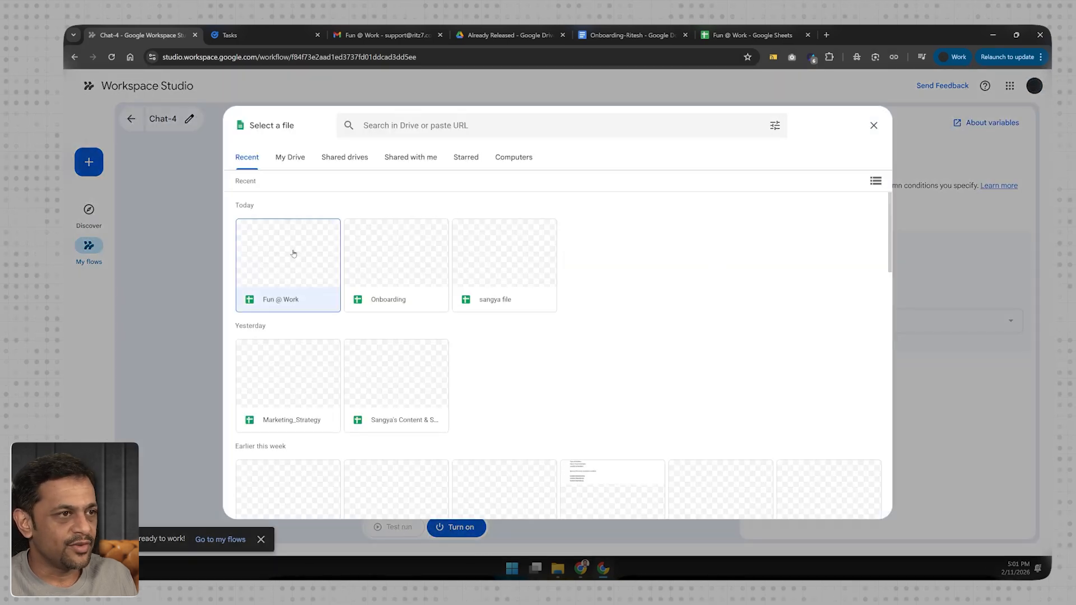
pyautogui.click(858, 506)
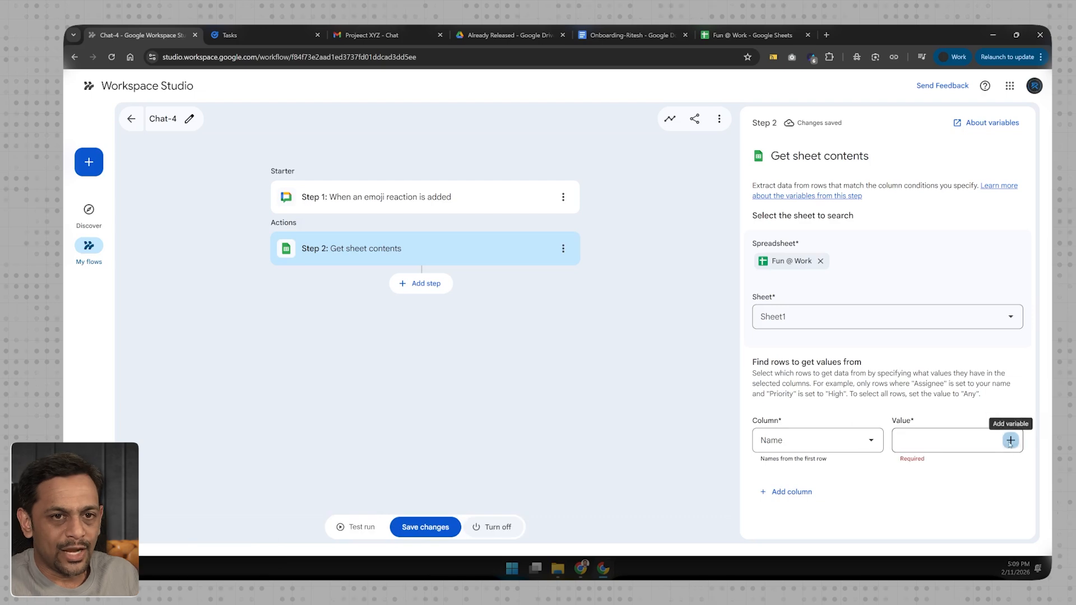
# - Find rows whose Name column matches the starter's "Person who reacted display name" variable
pyautogui.click(1011, 440)
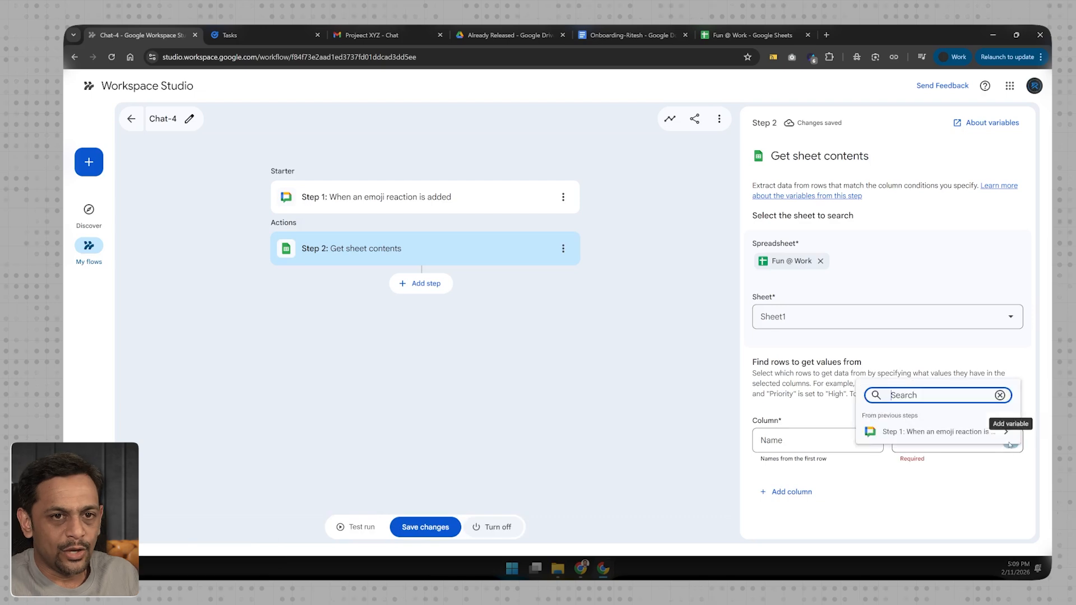
pyautogui.click(935, 432)
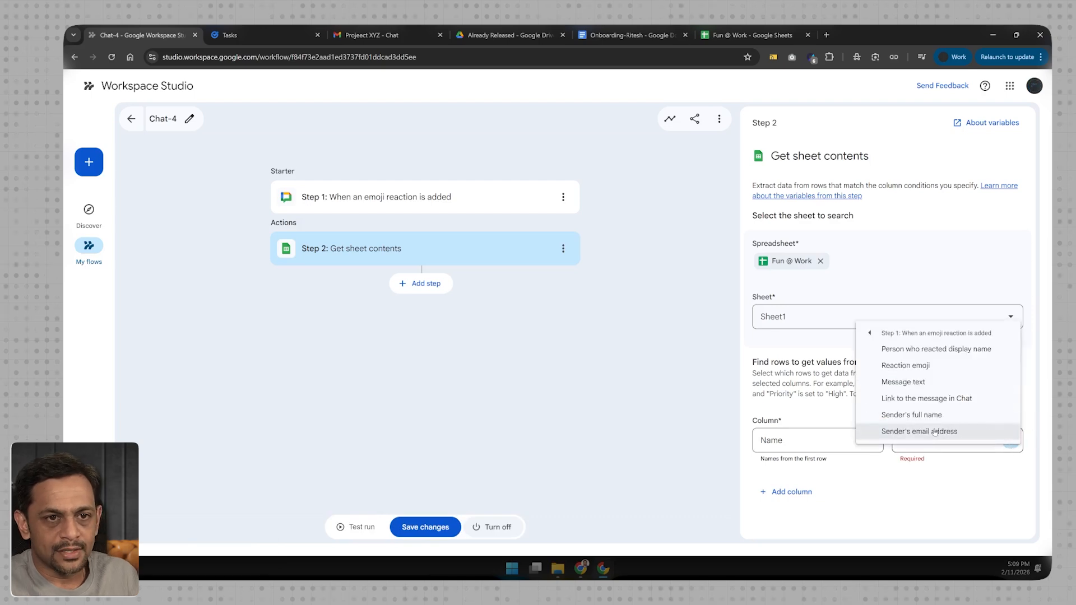
pyautogui.click(928, 351)
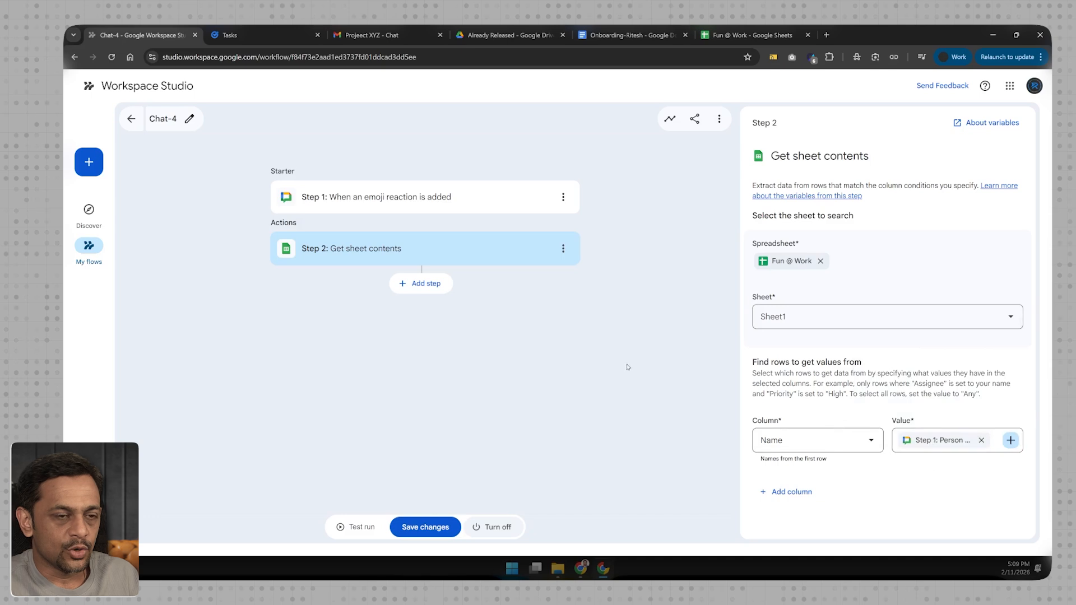
# - Add a Check if step with the condition that Step 2's Number of matching rows is greater than 0
pyautogui.click(424, 284)
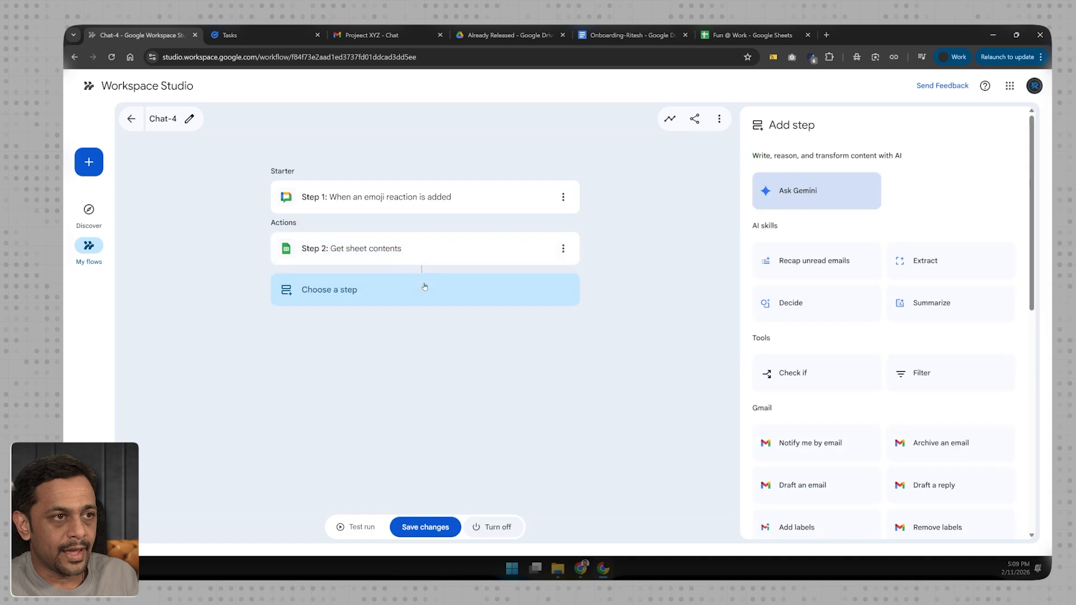
pyautogui.click(806, 371)
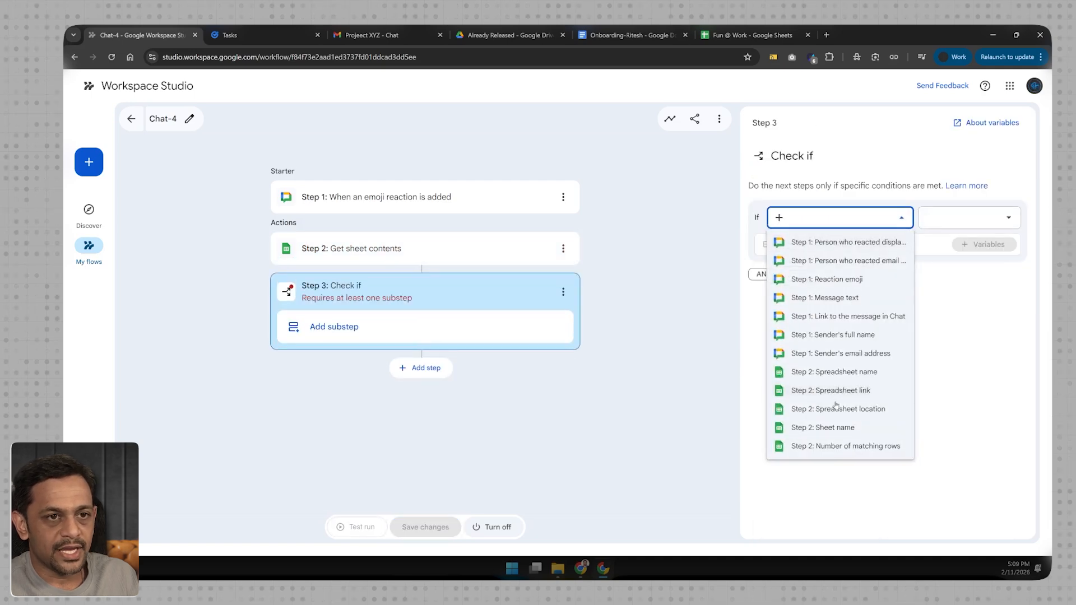
pyautogui.click(841, 446)
pyautogui.click(940, 218)
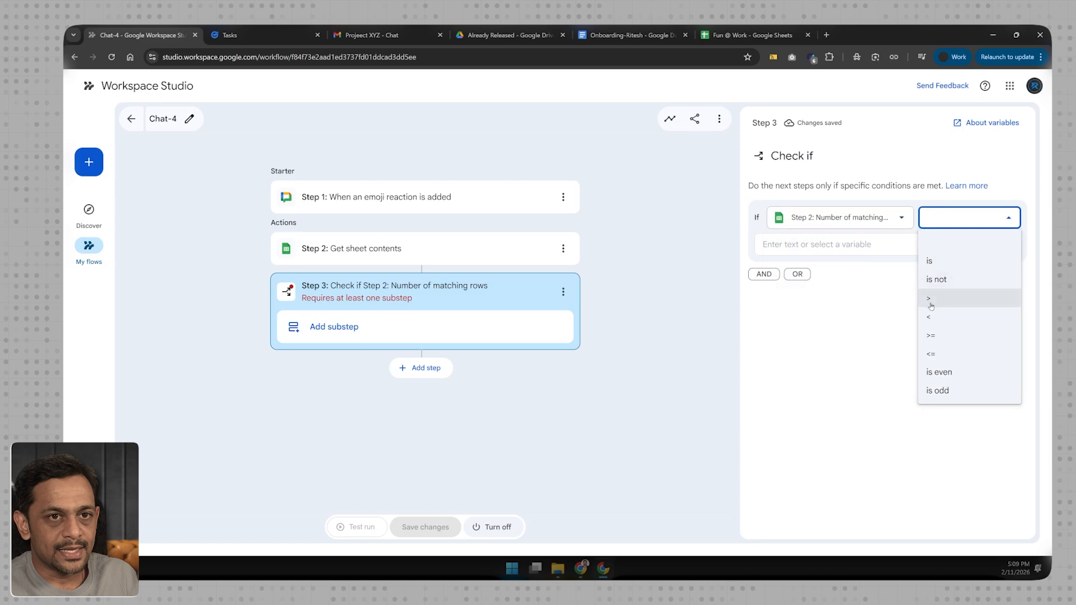
pyautogui.click(931, 302)
pyautogui.click(800, 244)
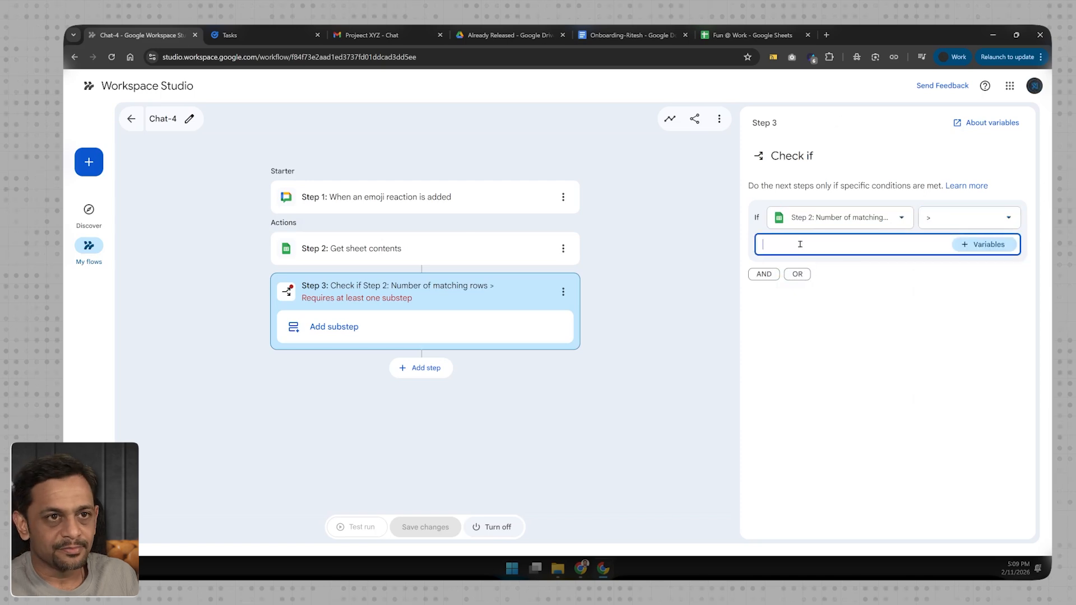
pyautogui.write('0')
pyautogui.click(809, 343)
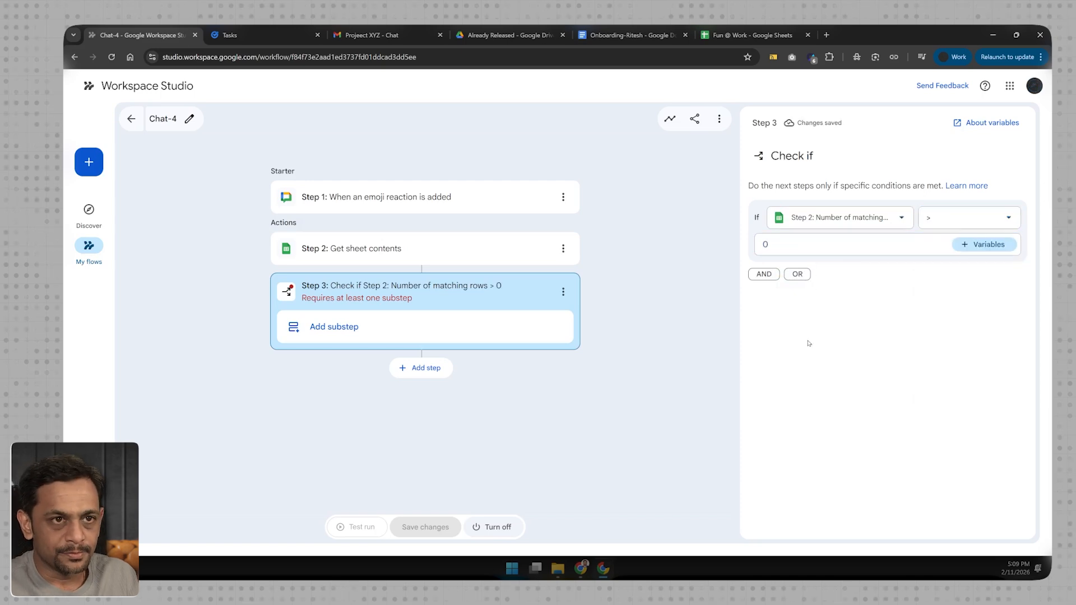
# - Add an Update rows substep inside the Check if step and choose the Fun @ Work spreadsheet for it
pyautogui.click(368, 337)
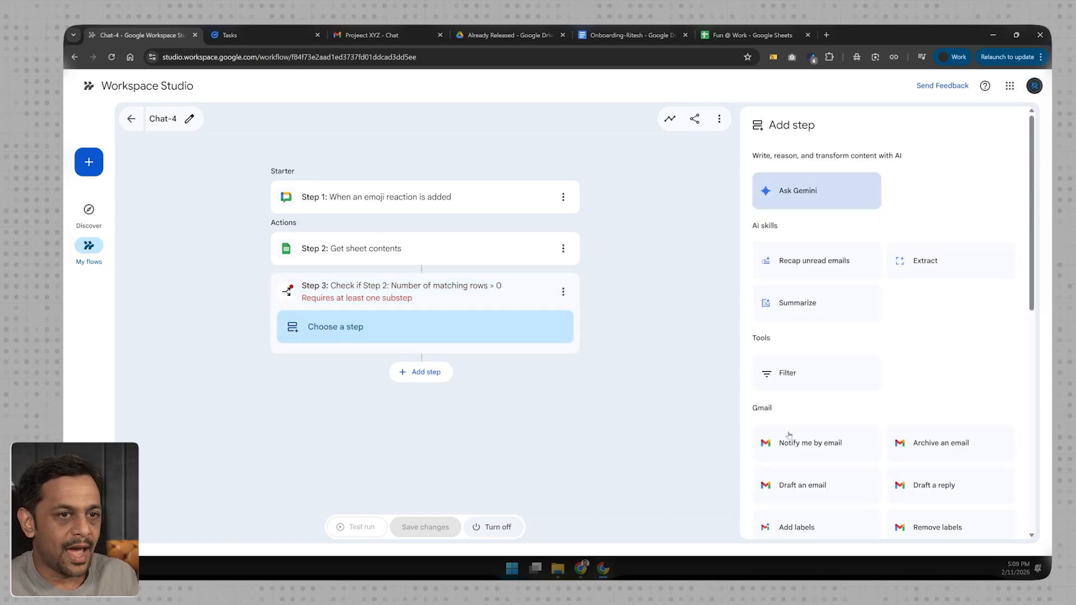
pyautogui.scroll(-5, 797, 452)
pyautogui.click(940, 489)
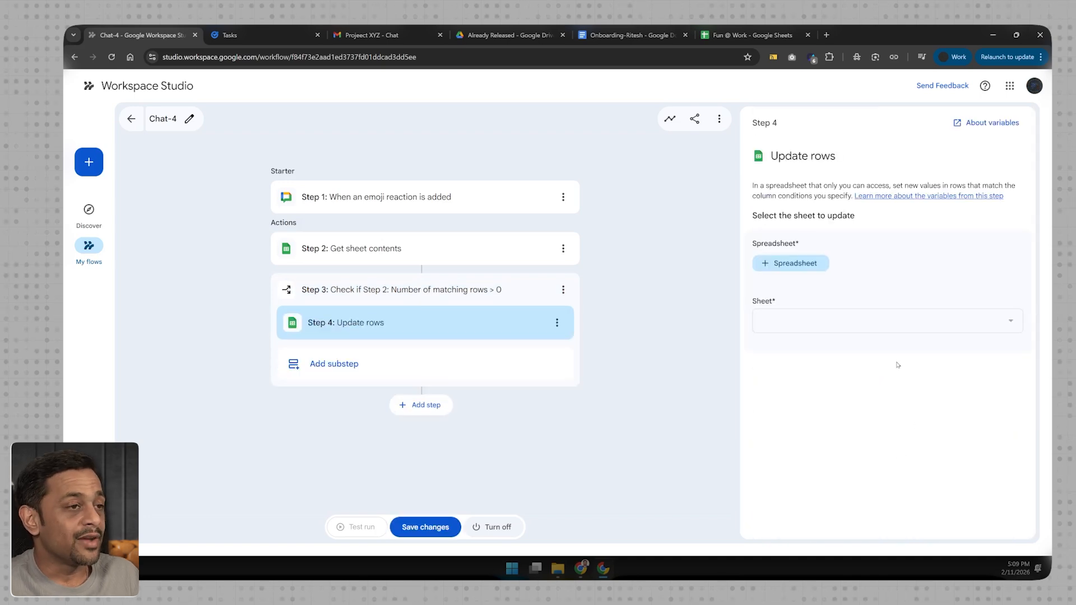
pyautogui.click(791, 264)
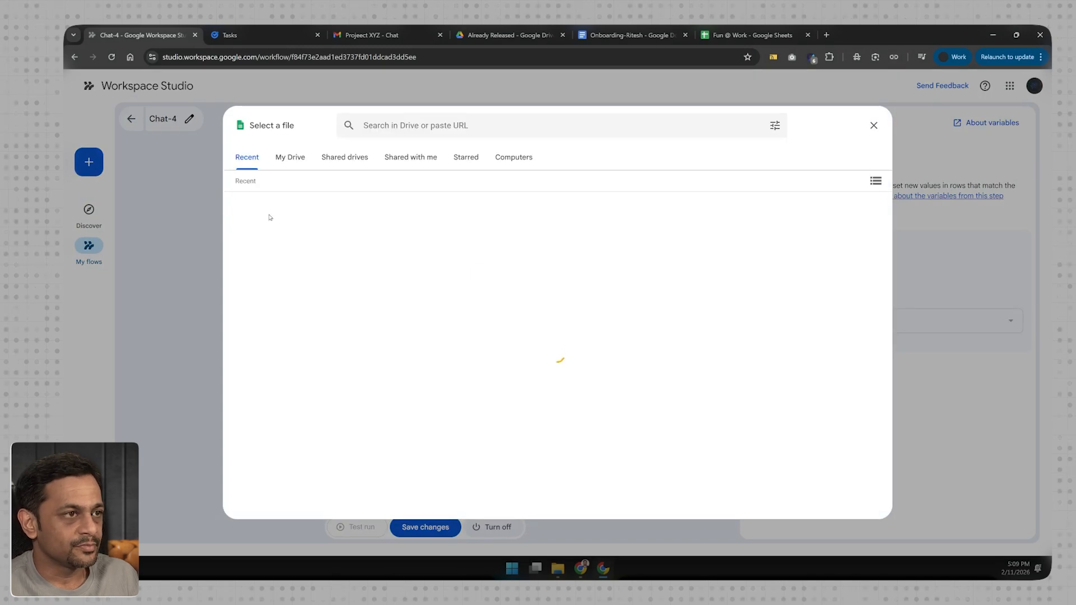
pyautogui.click(268, 227)
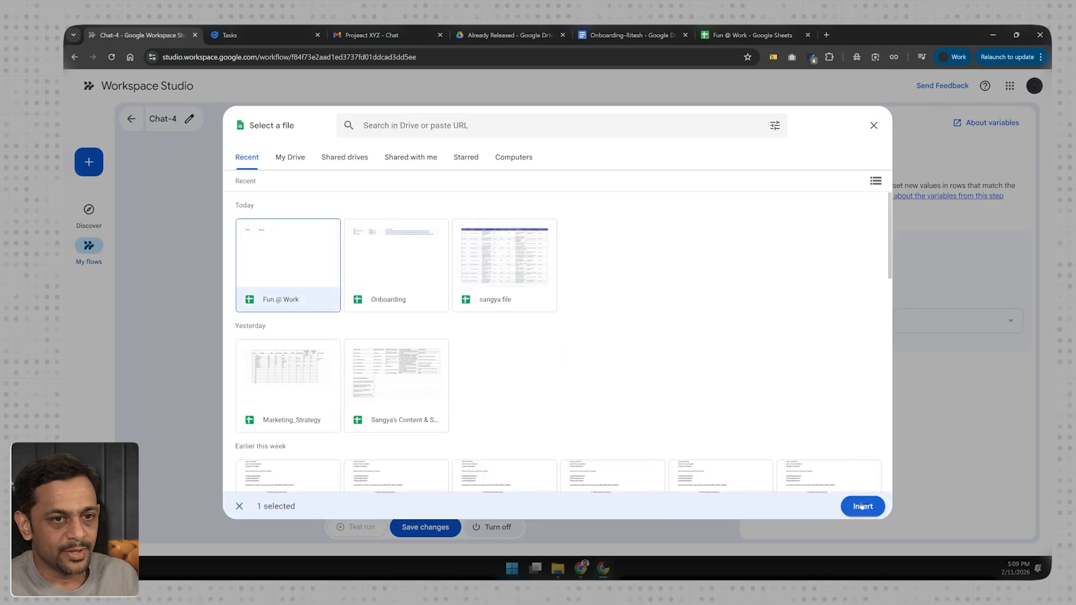
pyautogui.click(862, 506)
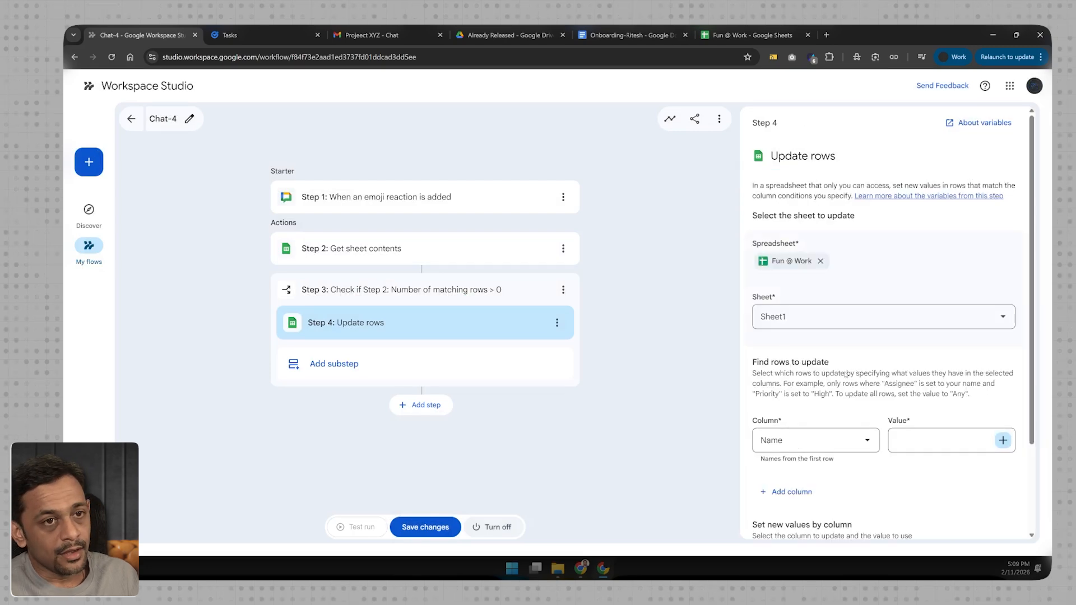
# - Have Update rows find rows whose Name matches the starter's "Person who reacted display name" variable
pyautogui.scroll(-2, 814, 367)
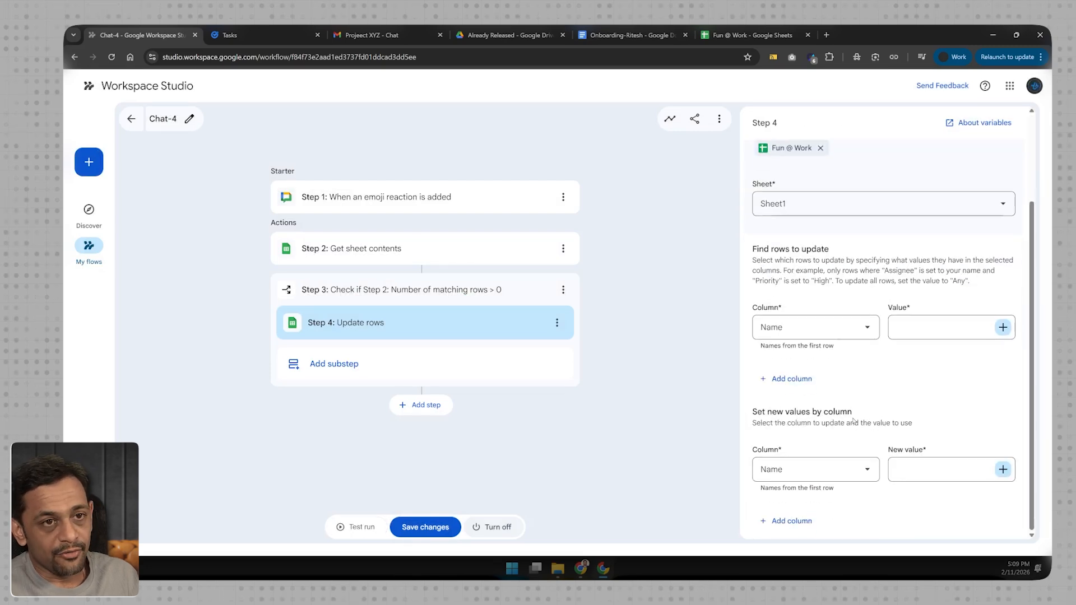
pyautogui.click(1003, 327)
pyautogui.click(919, 389)
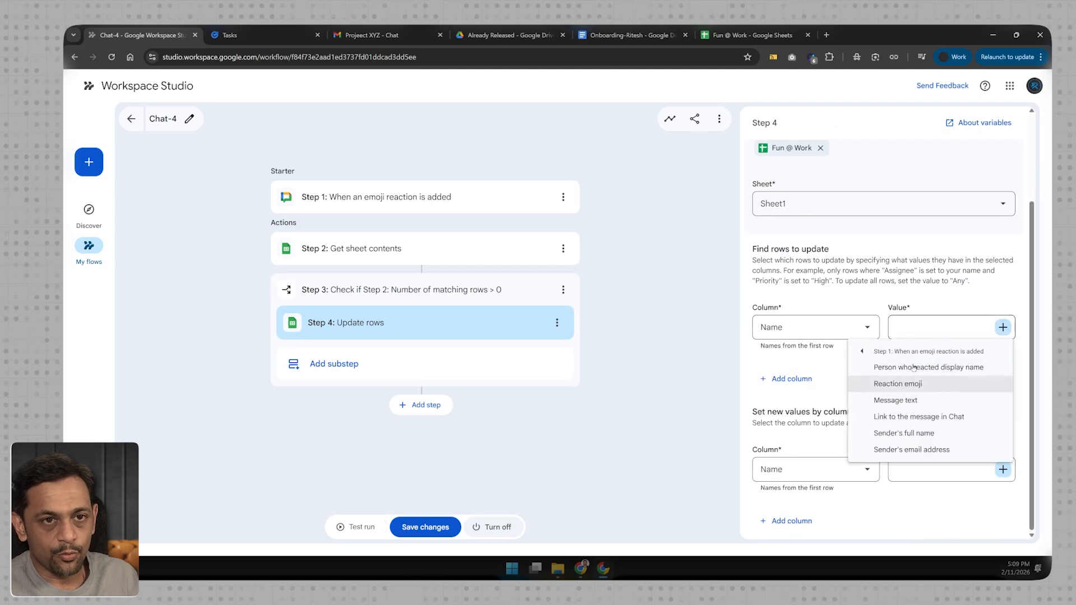
pyautogui.click(914, 369)
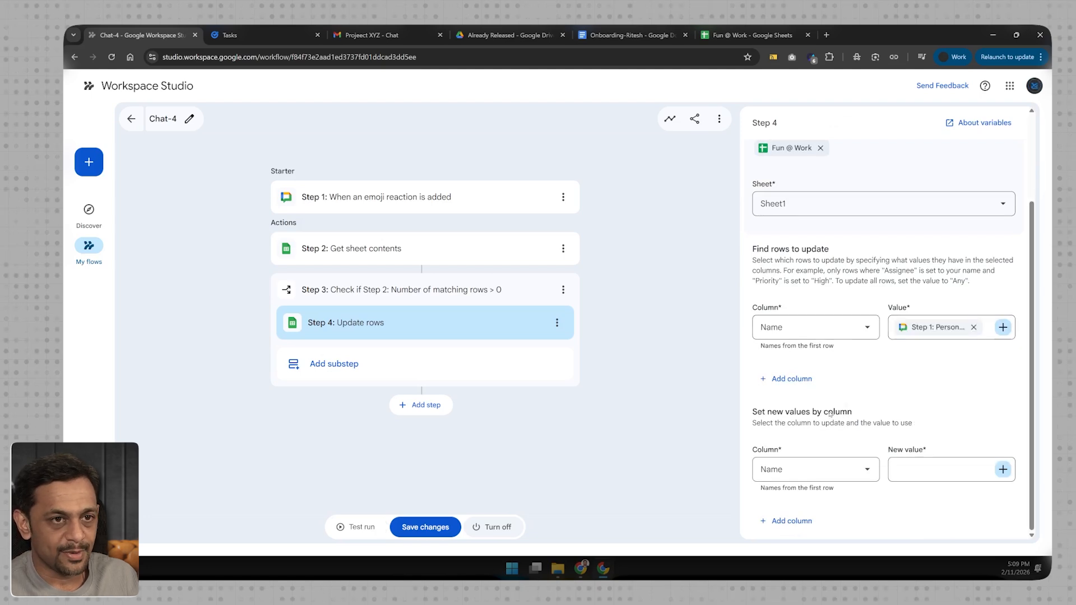
# - Set Update rows to write the starter's Reaction emoji variable into the Agreed column
pyautogui.click(778, 470)
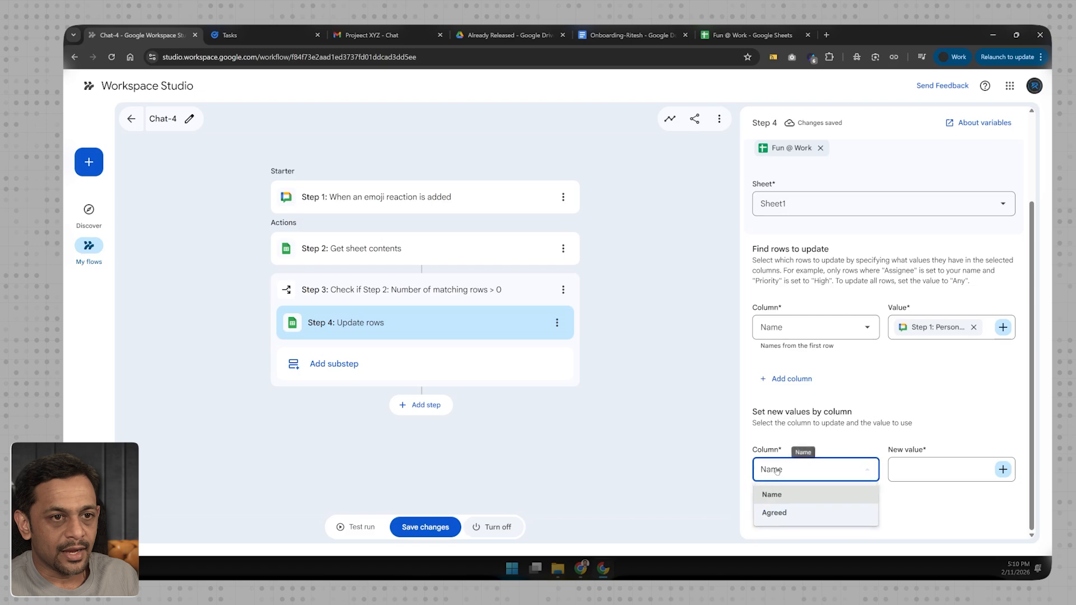
pyautogui.click(777, 521)
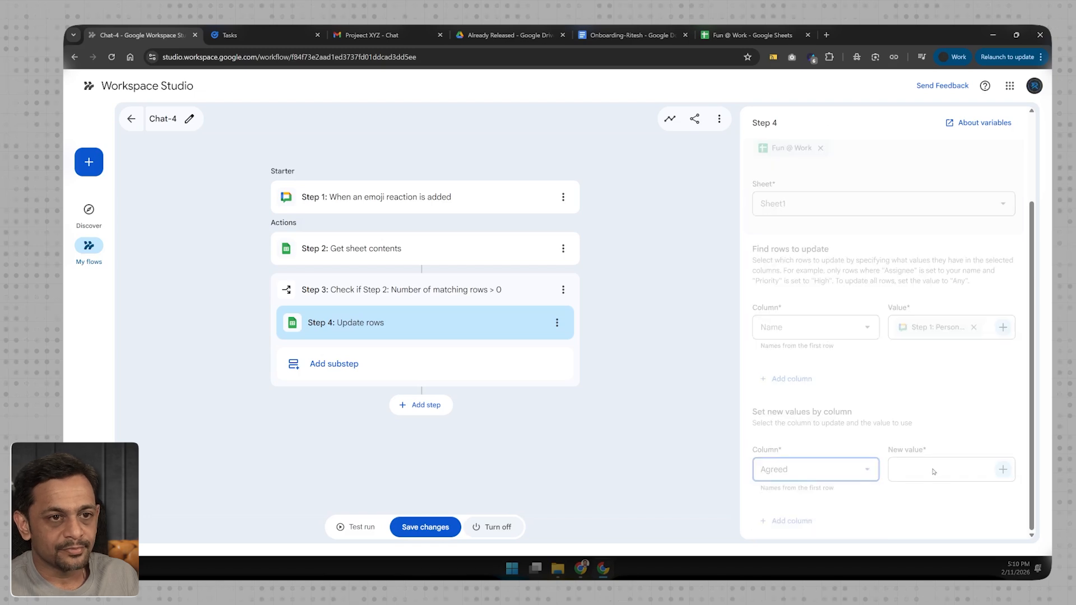
pyautogui.click(1004, 471)
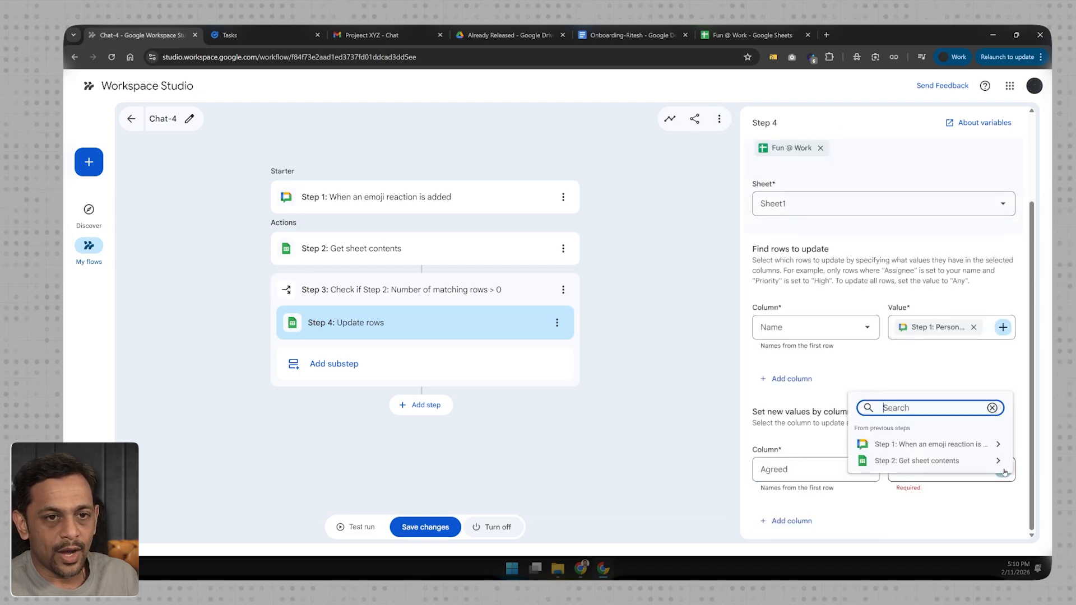
pyautogui.click(955, 448)
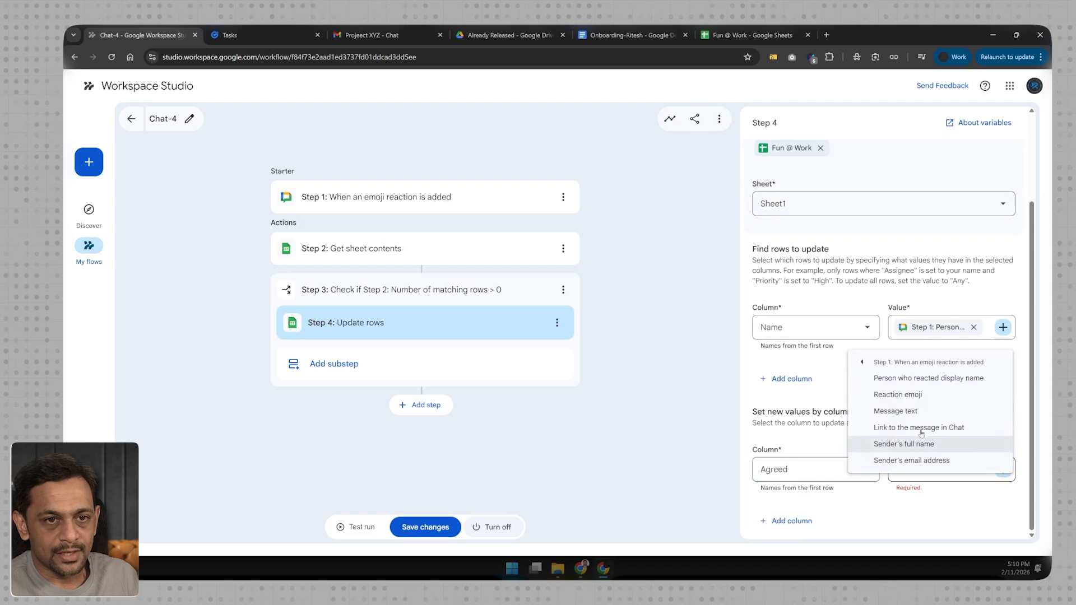
pyautogui.click(912, 394)
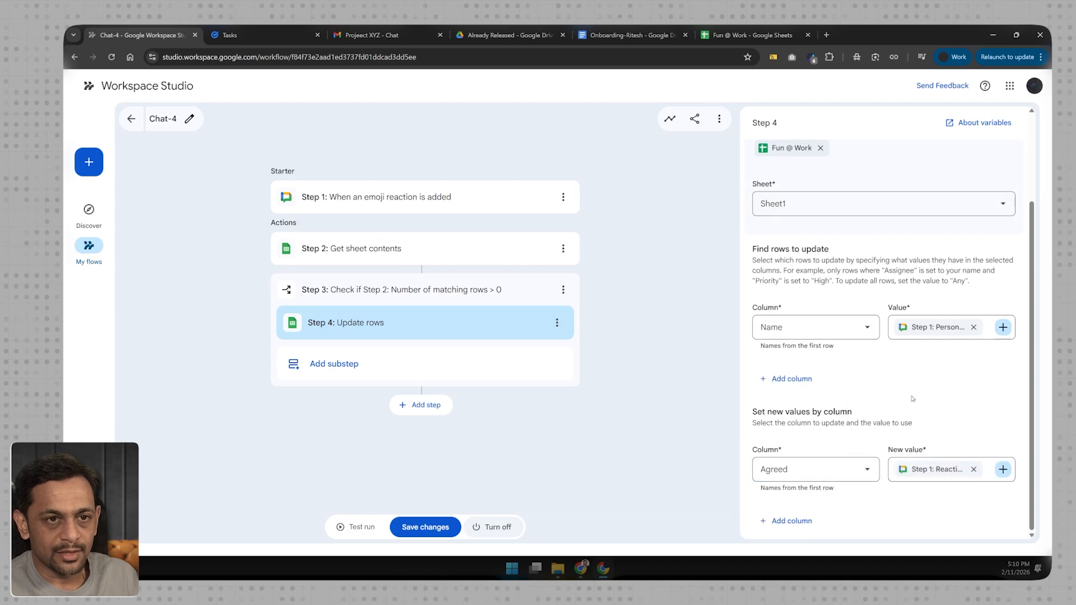
# - Add a second Check if step with the condition that Step 2's Number of matching rows is less than 1
pyautogui.click(432, 405)
pyautogui.click(796, 376)
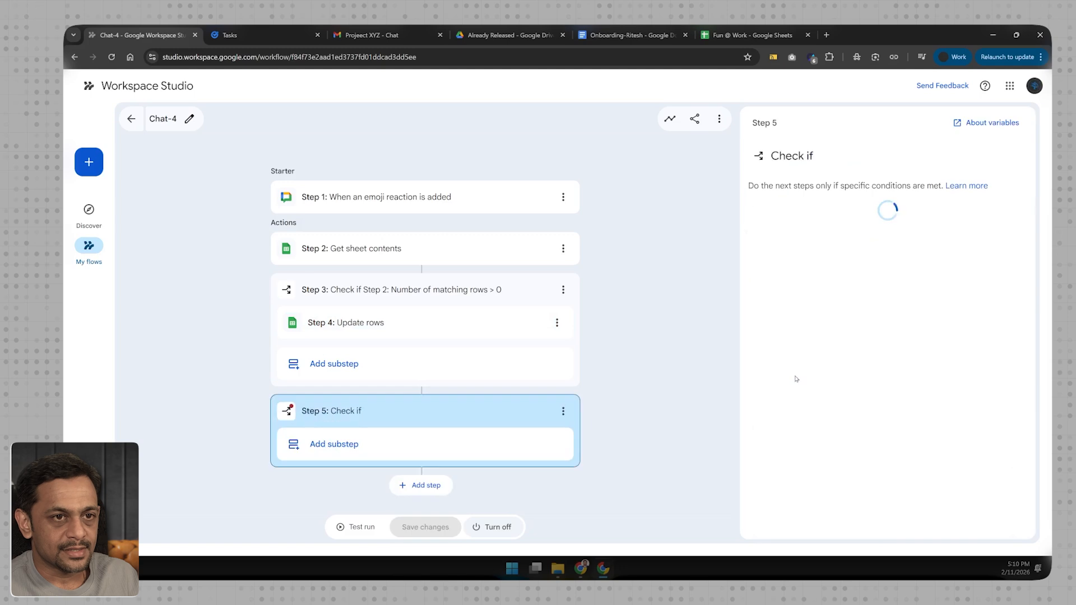
pyautogui.click(781, 218)
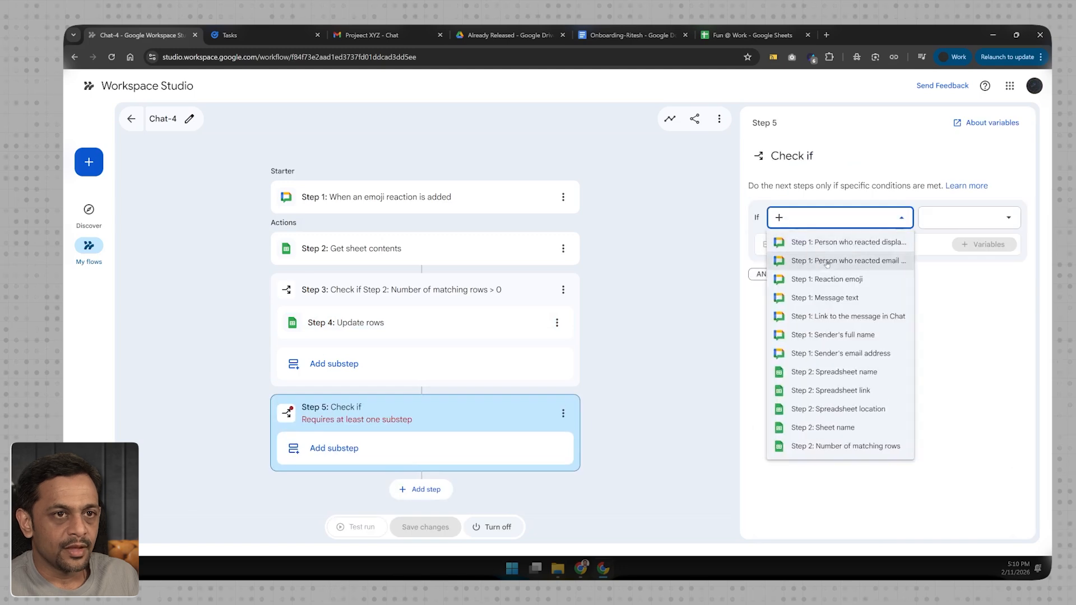
pyautogui.click(832, 446)
pyautogui.click(930, 222)
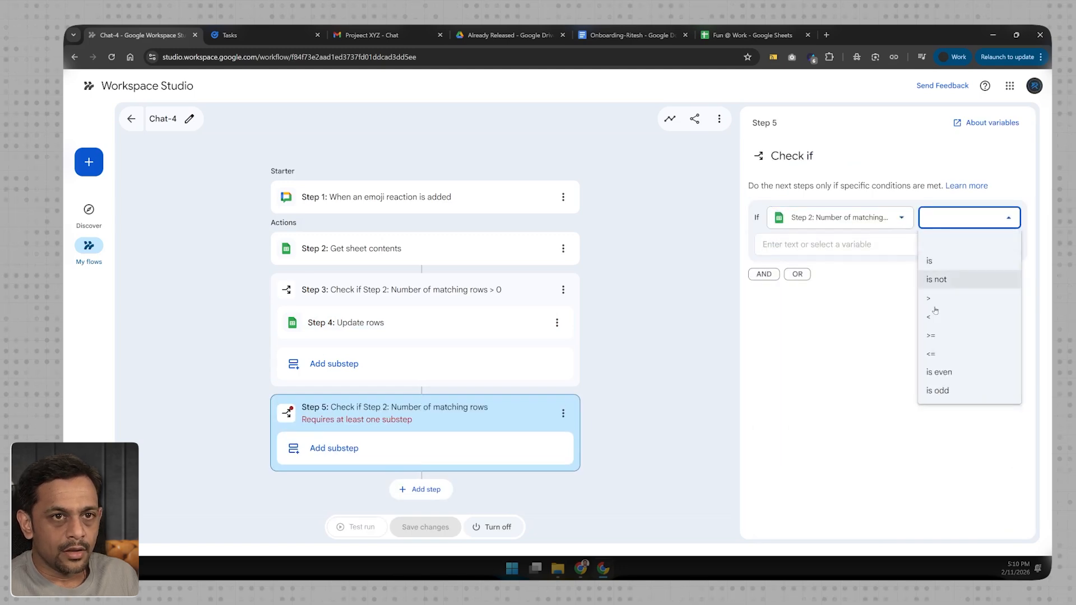
pyautogui.click(932, 317)
pyautogui.click(825, 246)
pyautogui.click(833, 333)
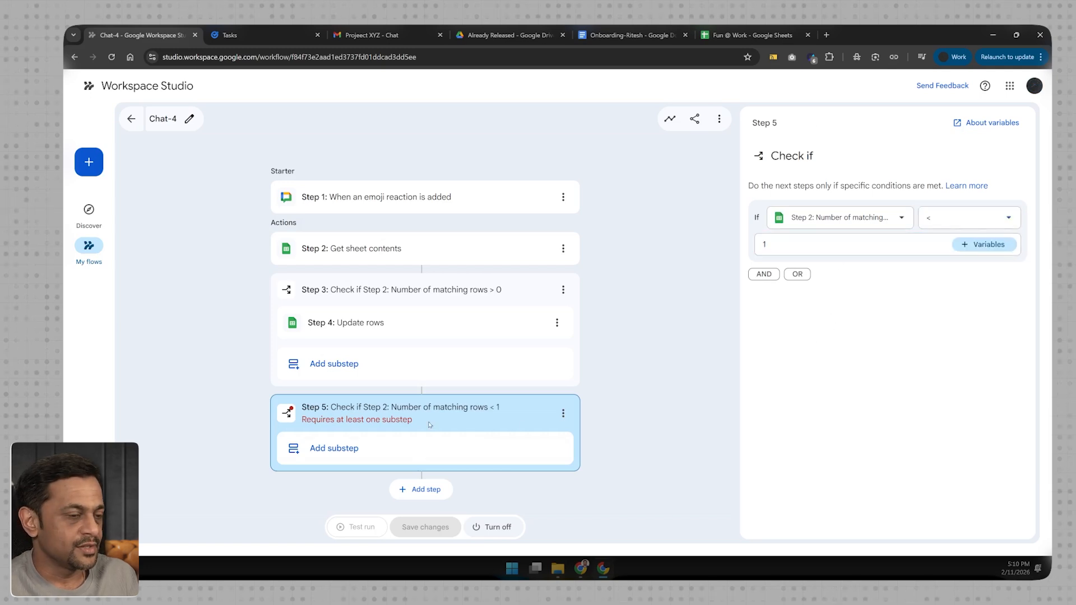
# - Add an Add a row substep inside the second Check if step and choose the Fun @ Work spreadsheet for it
pyautogui.click(353, 450)
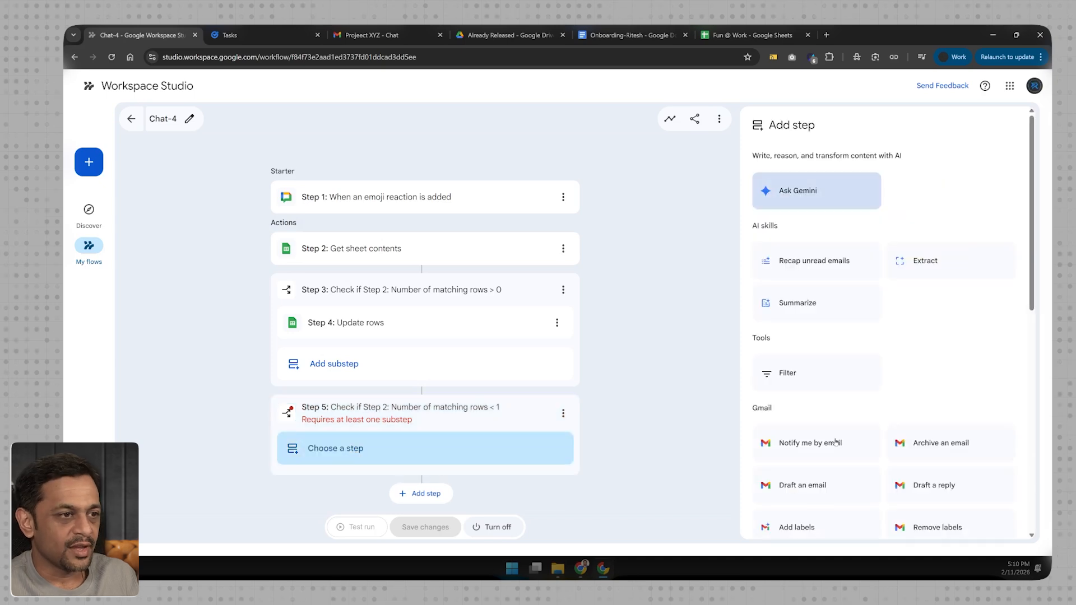
pyautogui.scroll(-3, 884, 446)
pyautogui.scroll(-3, 874, 454)
pyautogui.click(806, 441)
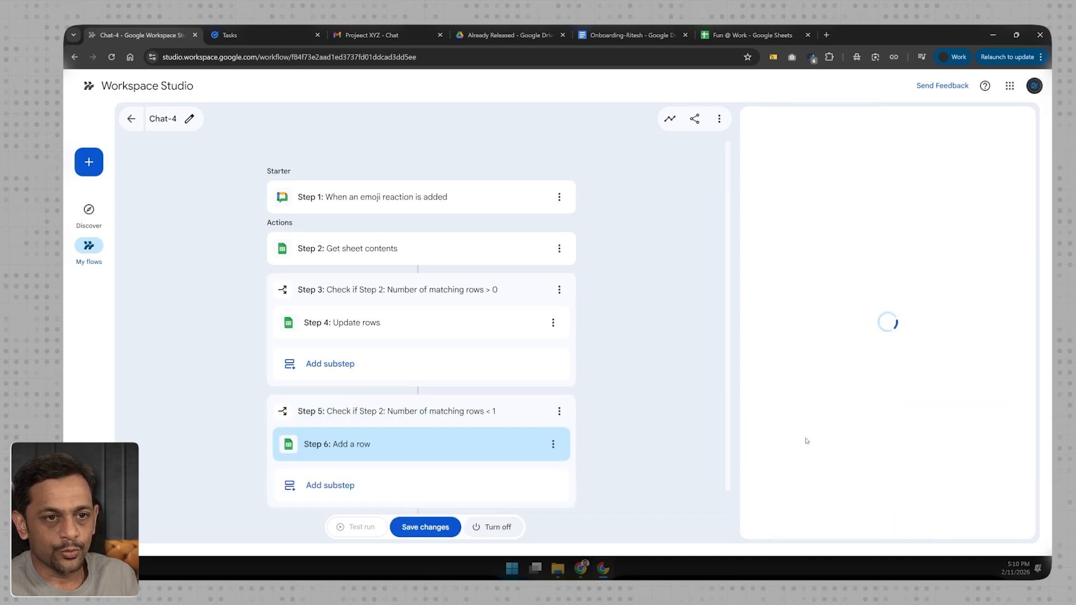
pyautogui.click(760, 223)
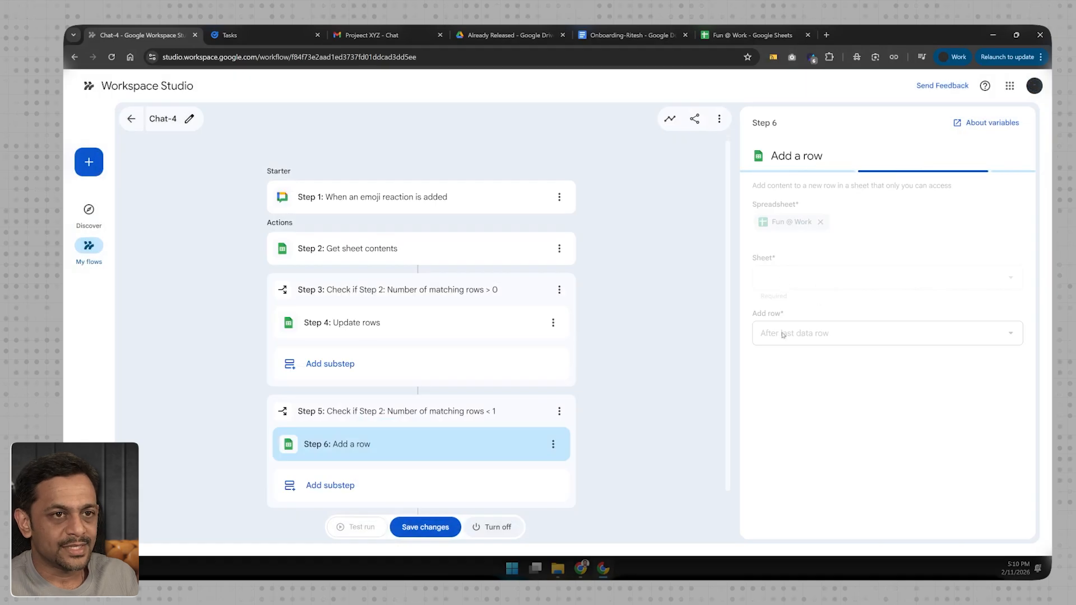
# - Fill the new row's Name column with the starter's "Person who reacted display name" variable
pyautogui.click(987, 443)
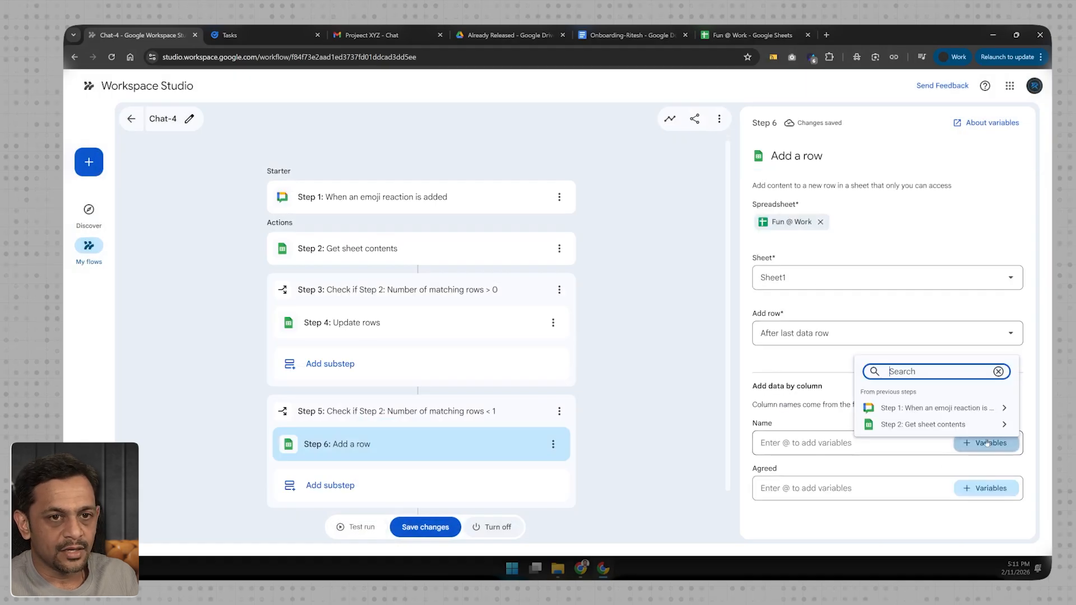
pyautogui.click(964, 408)
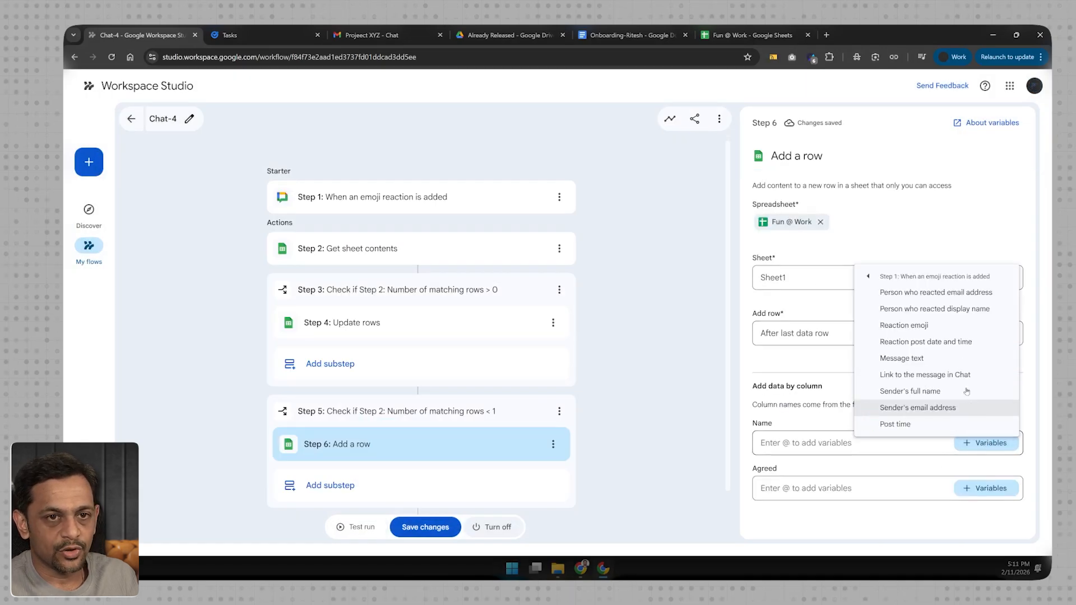
pyautogui.click(924, 293)
pyautogui.click(927, 443)
pyautogui.click(985, 443)
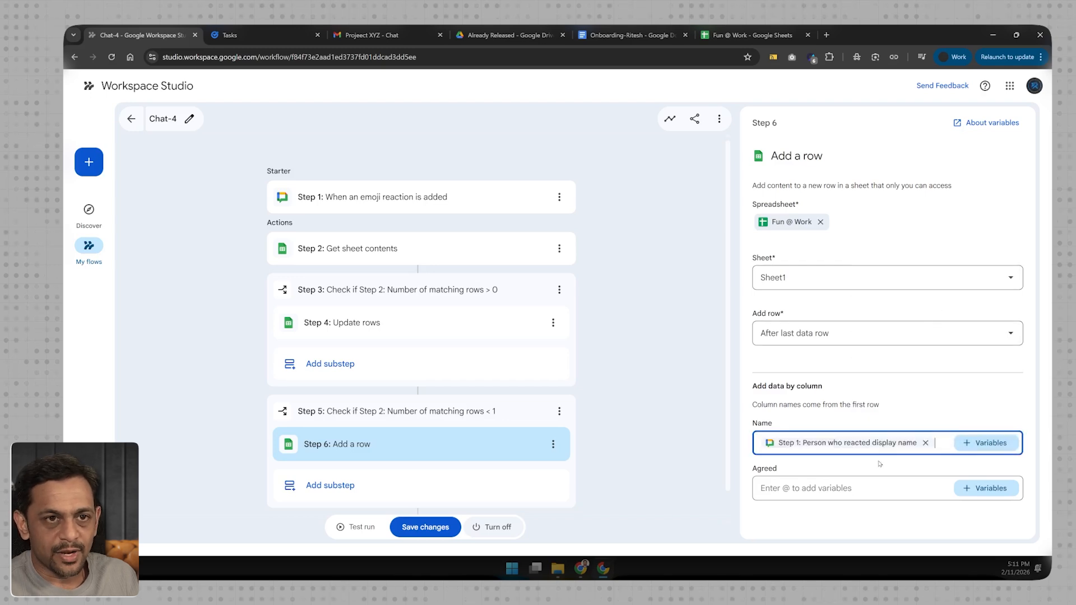
# - Fill the new row's Agreed column with the starter's Reaction emoji variable and save the flow's changes
pyautogui.click(856, 483)
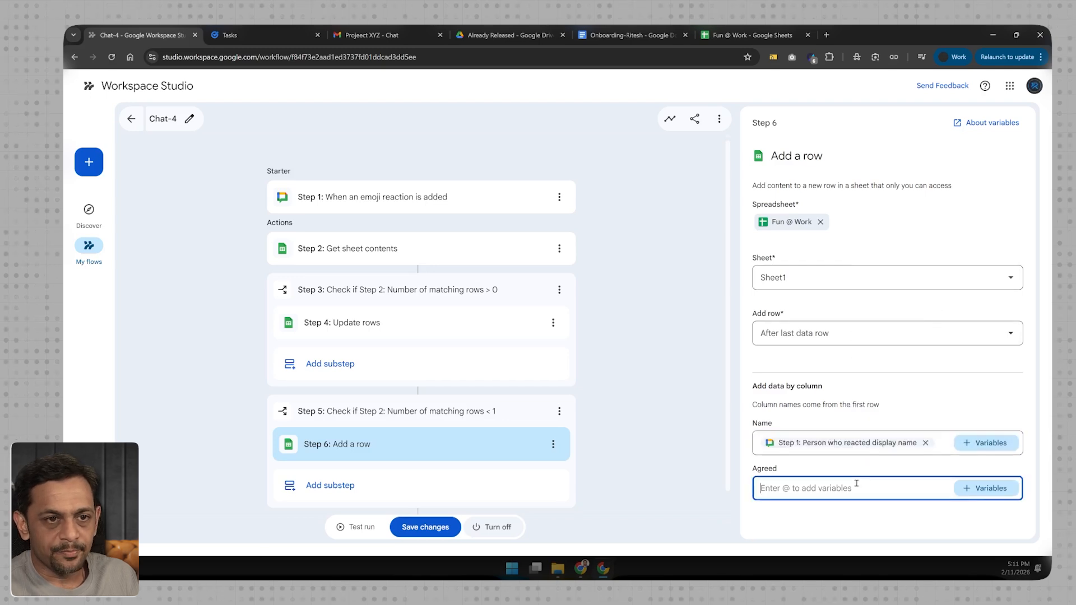
pyautogui.click(1000, 489)
pyautogui.click(919, 451)
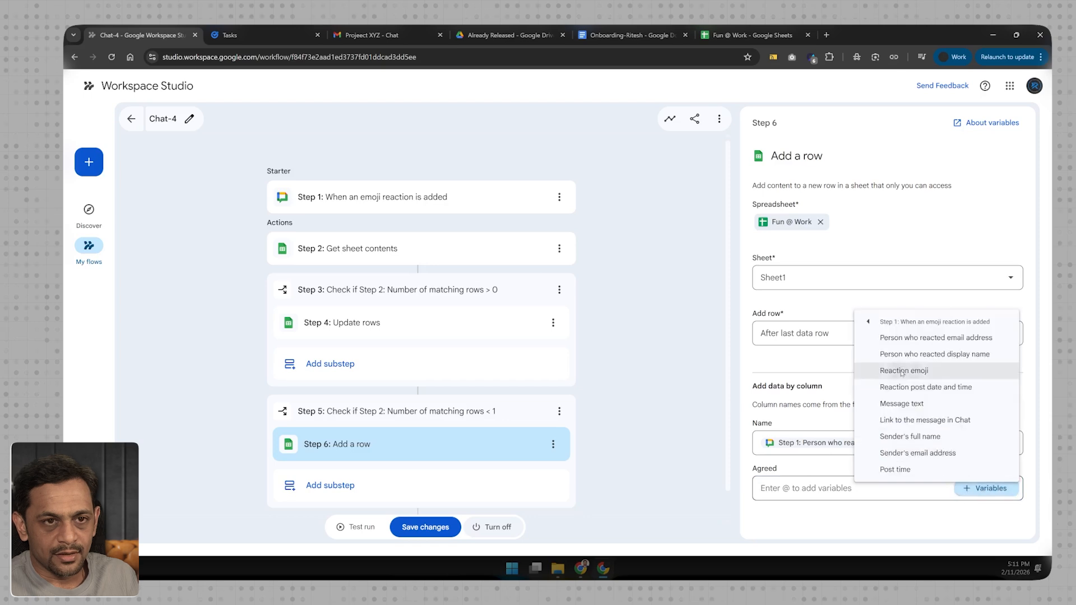
pyautogui.click(919, 354)
pyautogui.click(644, 387)
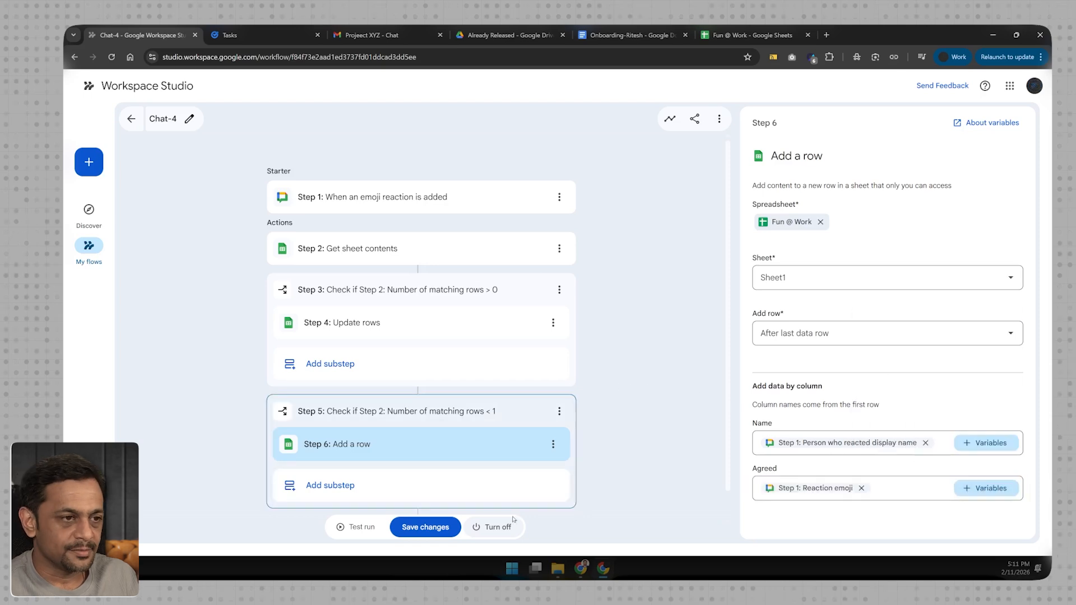
pyautogui.click(424, 531)
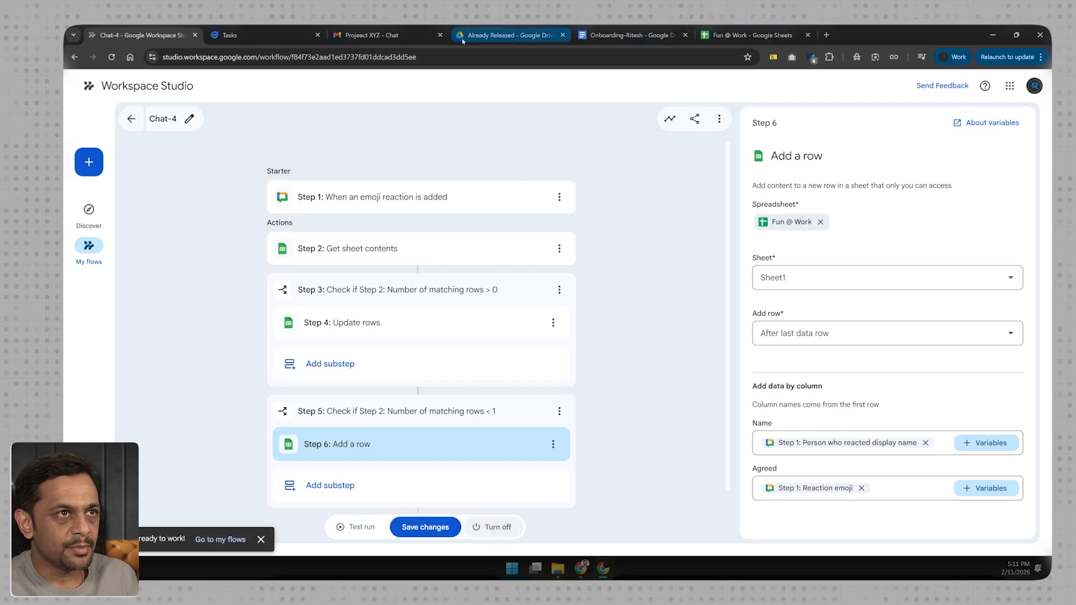
# - In the Fun @ Work chat space, write "Let's go for a trip. What say everyone? React with 👍 if you are in, and react with"
pyautogui.click(359, 35)
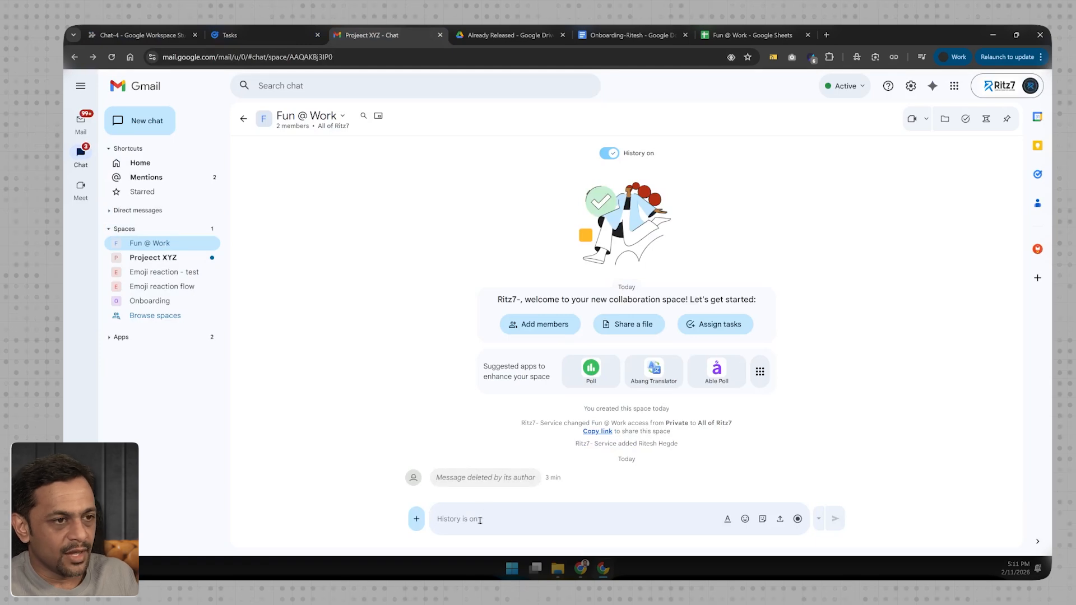
pyautogui.write("Let's go for a trip. What say everyone? React with")
pyautogui.click(745, 519)
pyautogui.click(577, 392)
pyautogui.write('if yo')
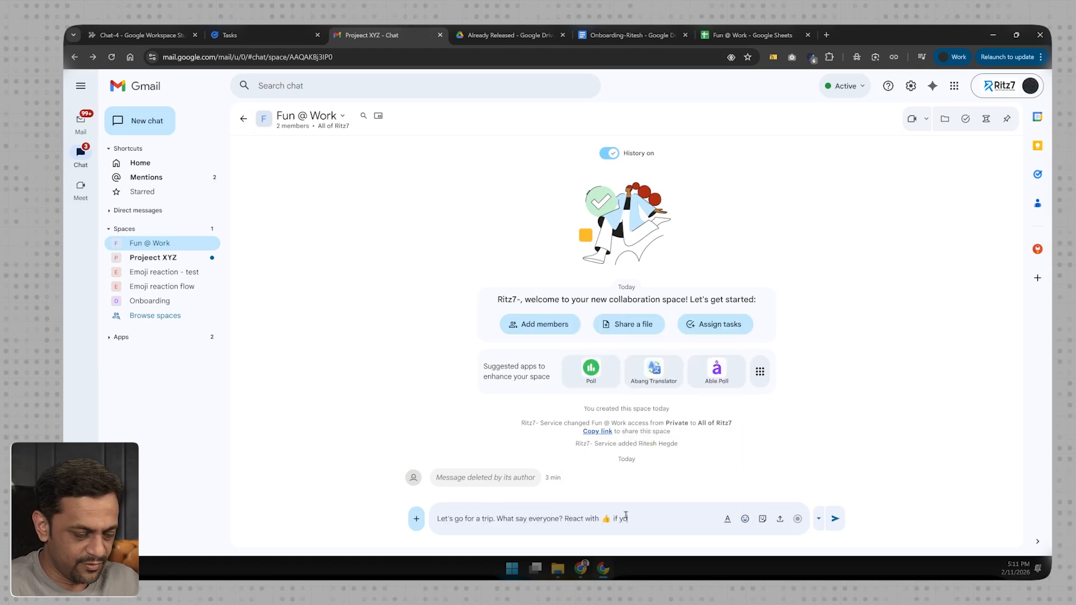
pyautogui.write('u are in, and')
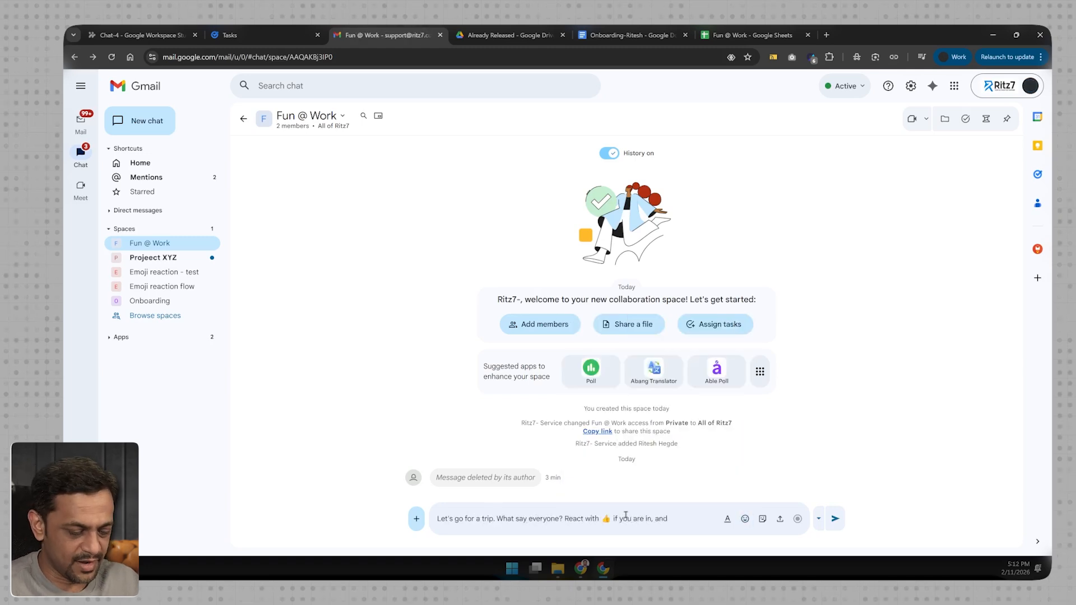
pyautogui.write(' react with')
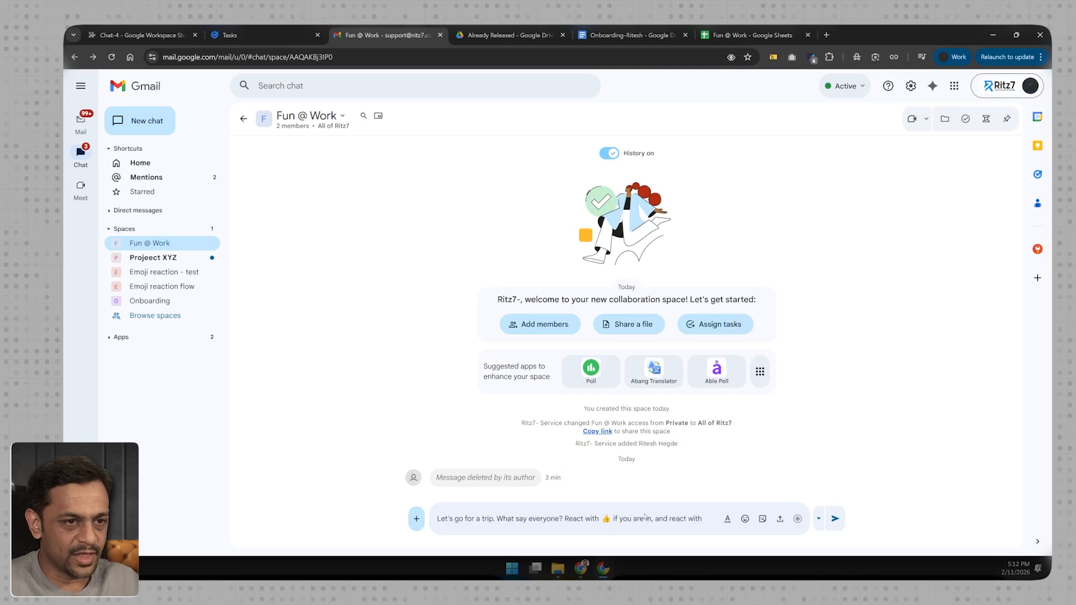
# - Complete the message with a thumbs-down emoji and "if you are not.", and send it to the space
pyautogui.click(745, 519)
pyautogui.write('thumb')
pyautogui.click(598, 371)
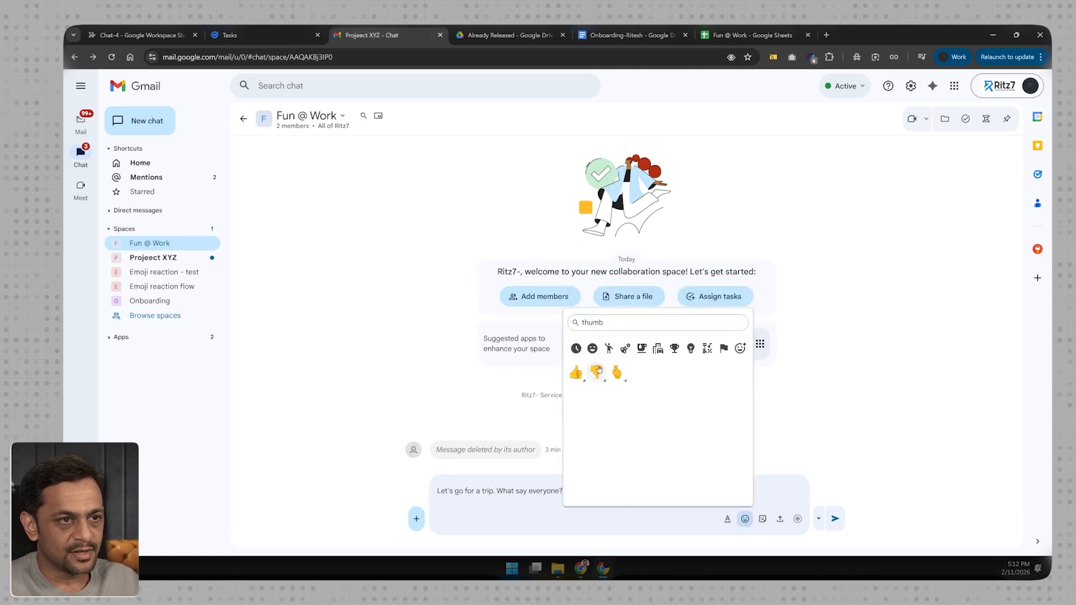
pyautogui.click(613, 522)
pyautogui.write('if you are in, and react with 👎')
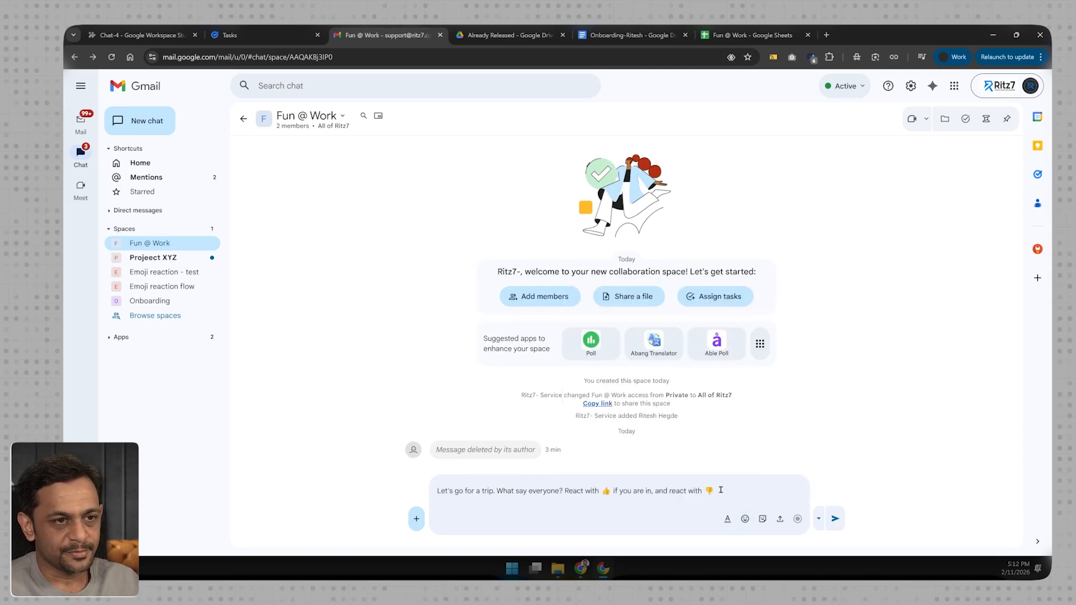
pyautogui.write('re not.')
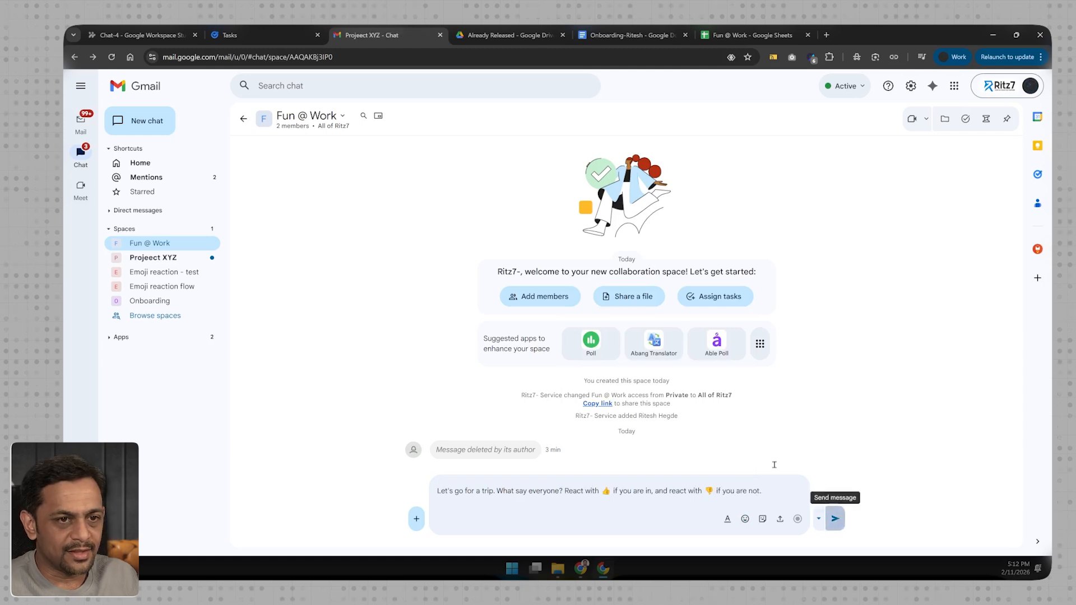
pyautogui.click(835, 518)
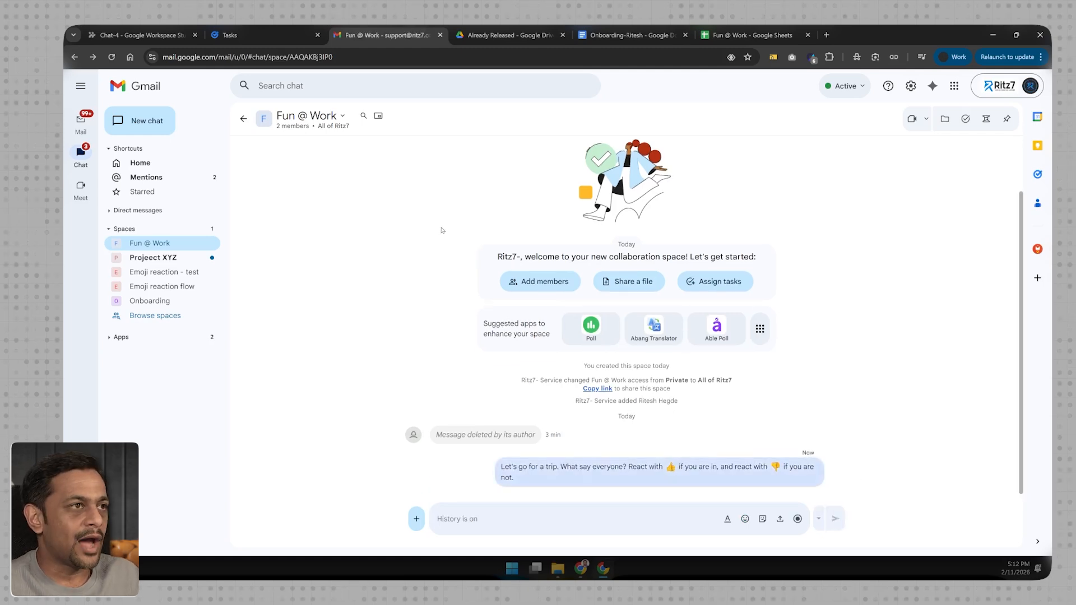
# - Switch to the other member's Gmail chat window and react to the trip message with a thumbs-up
pyautogui.hotkey('ctrl', '1')
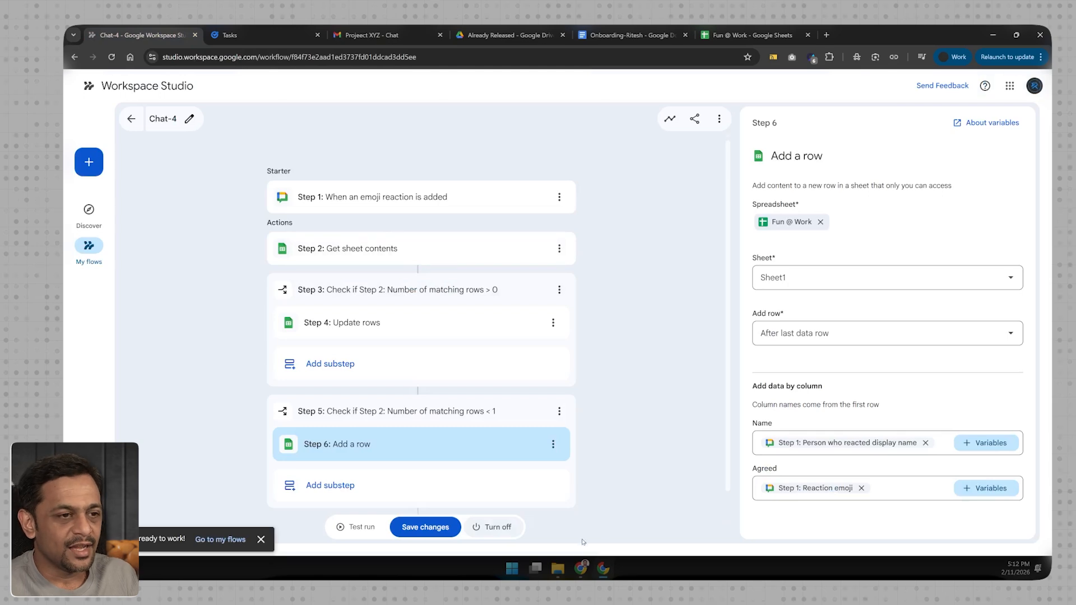
pyautogui.hotkey('alt', 'Tab')
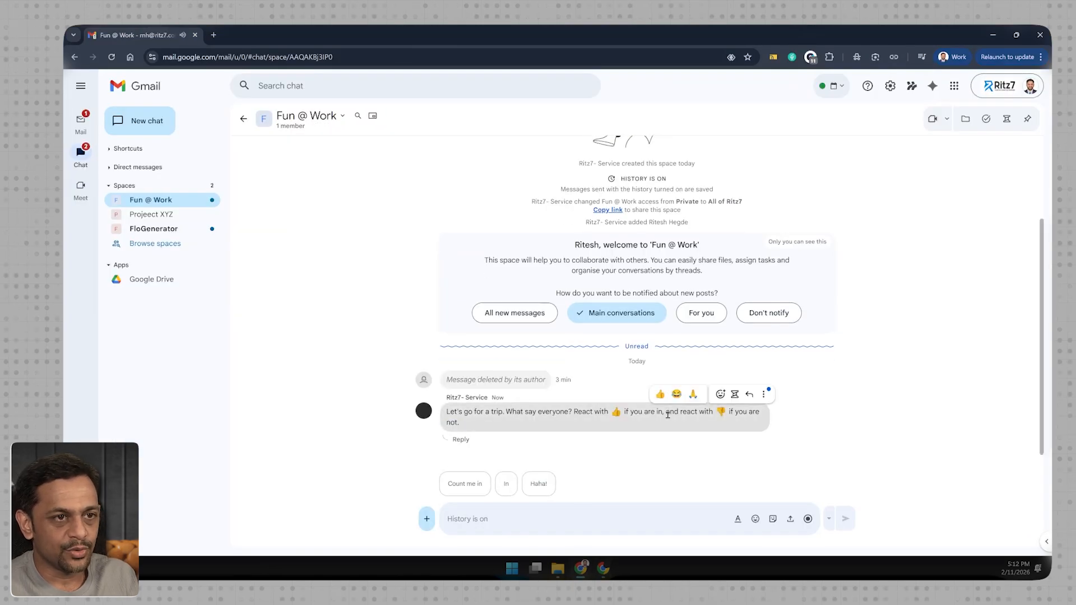
pyautogui.click(660, 393)
# - Check the Chat-4 flow's run activity and the reactor's row in the Fun @ Work spreadsheet
pyautogui.hotkey('alt', 'Tab')
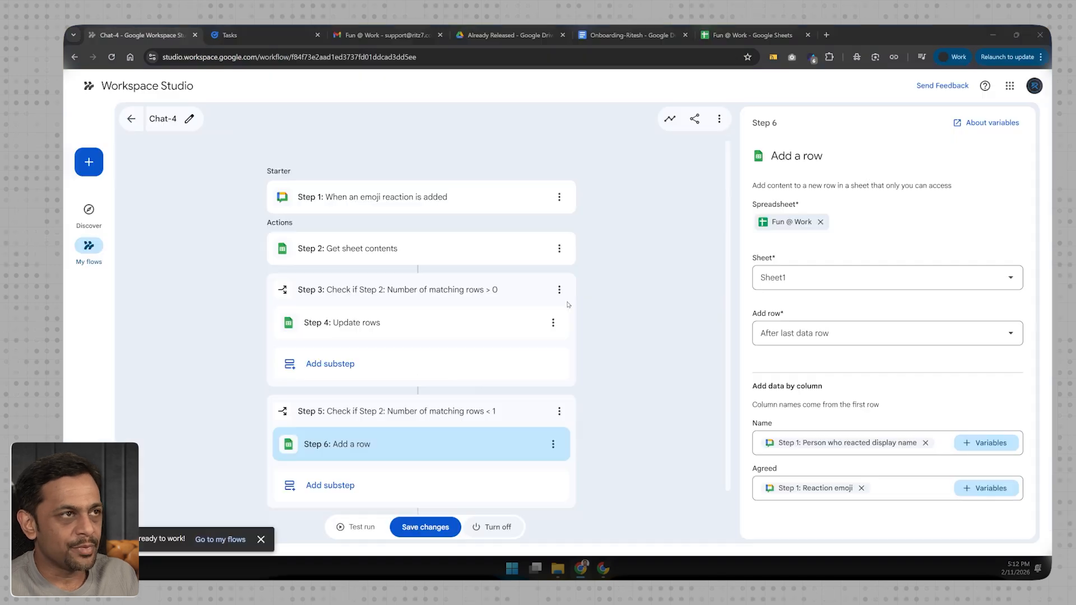
pyautogui.click(669, 119)
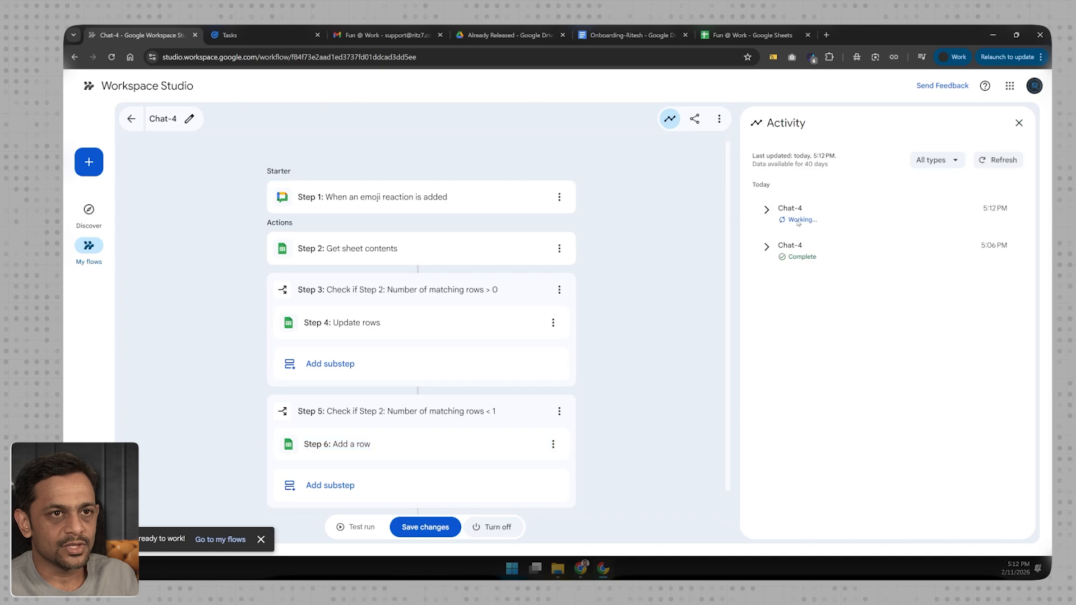
pyautogui.click(729, 36)
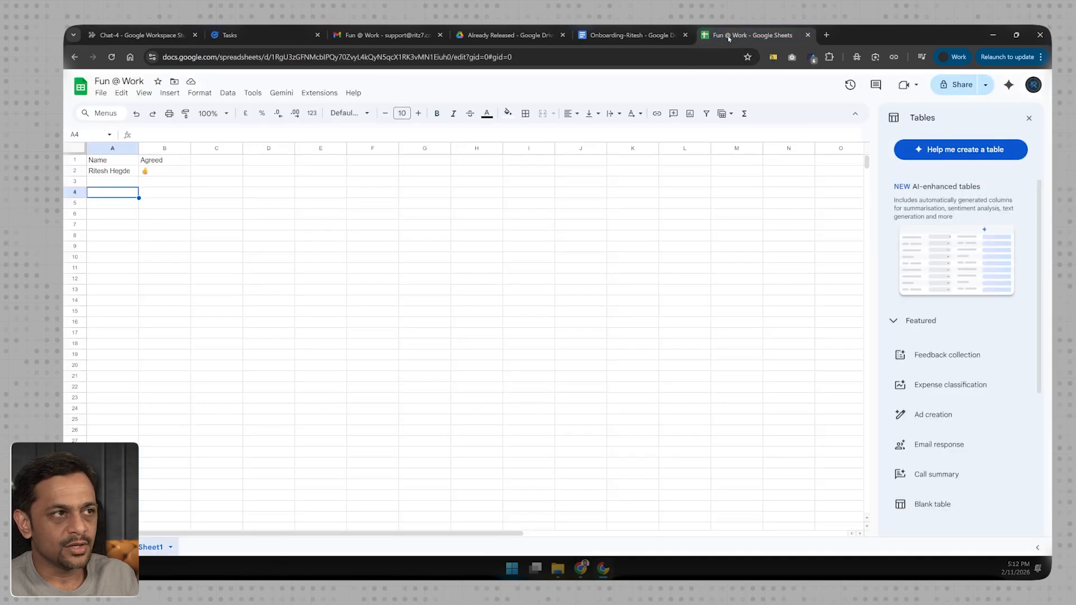
pyautogui.click(122, 174)
pyautogui.press('Right')
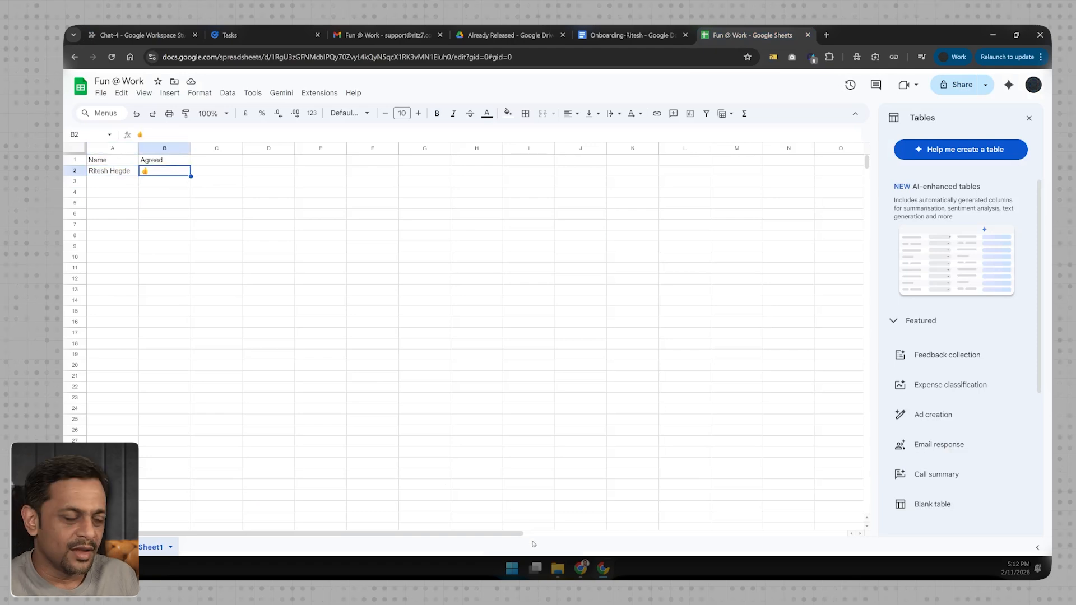
# - In the other member's chat window, replace the thumbs-up reaction on the trip message with a thumbs-down
pyautogui.click(581, 568)
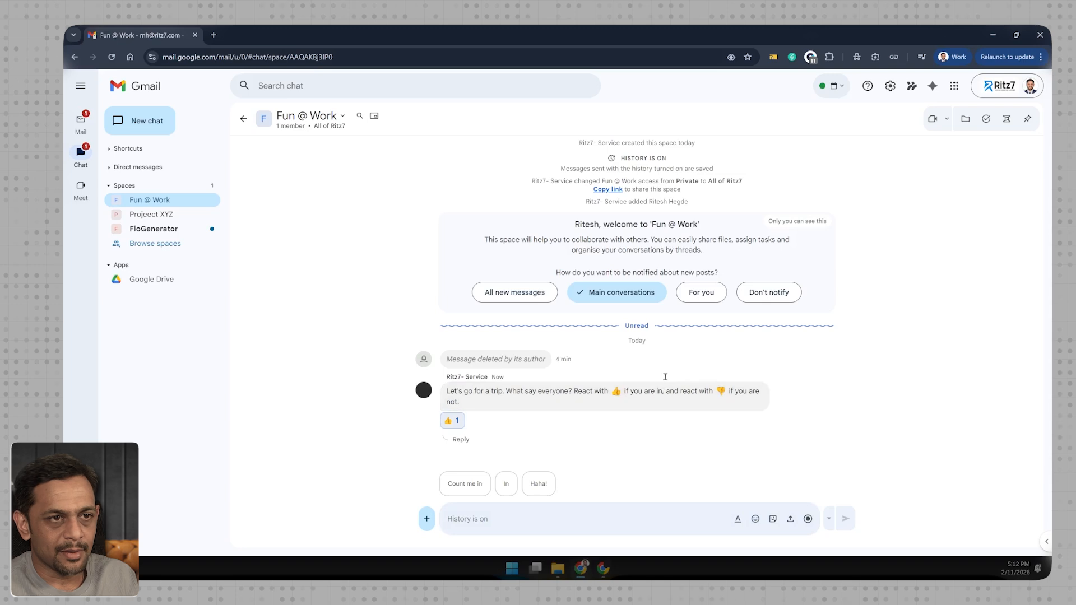
pyautogui.click(720, 373)
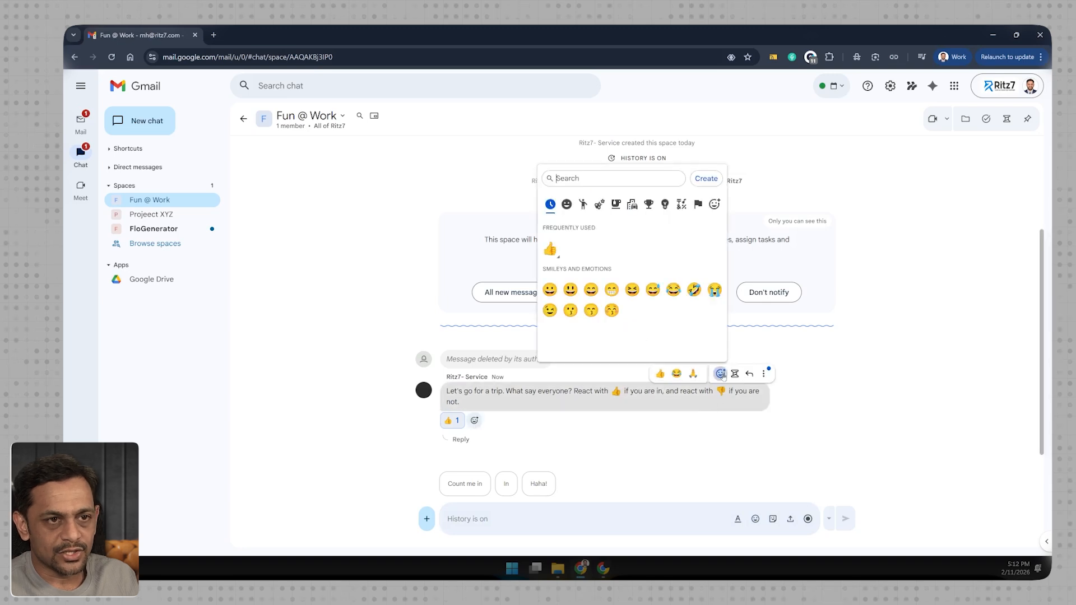
pyautogui.write('thumb')
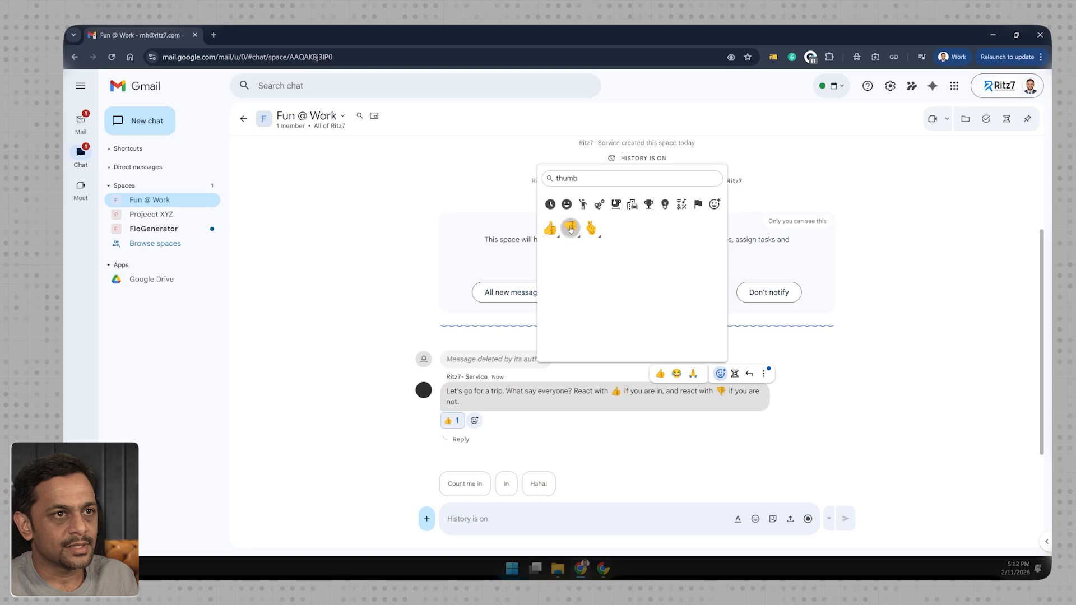
pyautogui.click(579, 228)
pyautogui.click(452, 420)
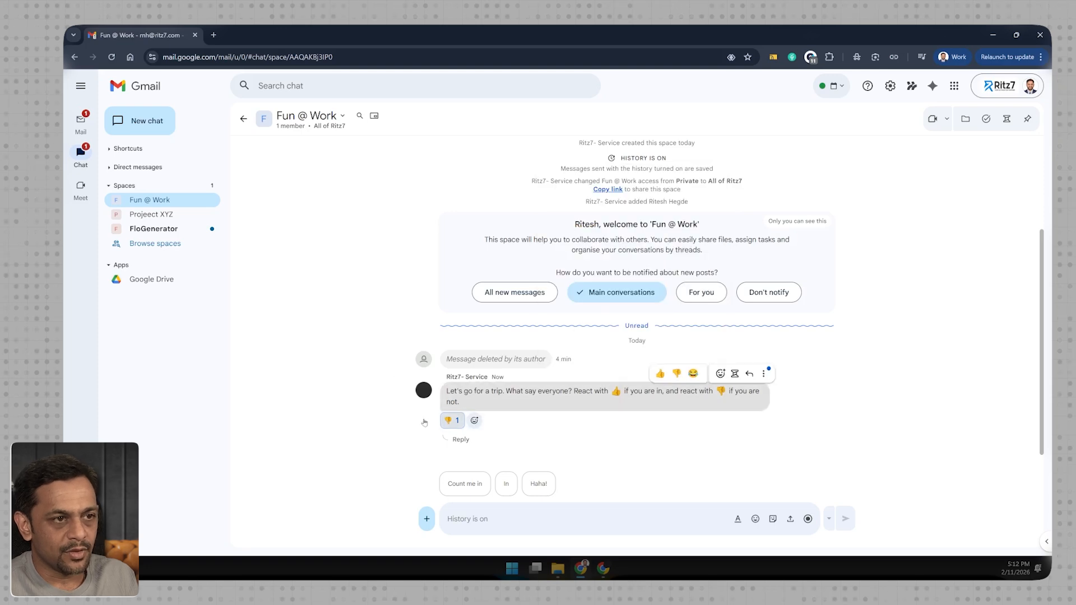
# - Examine the reactor's Agreed value in the Fun @ Work spreadsheet, and return to the Chat-4 flow's activity
pyautogui.hotkey('alt', 'Tab')
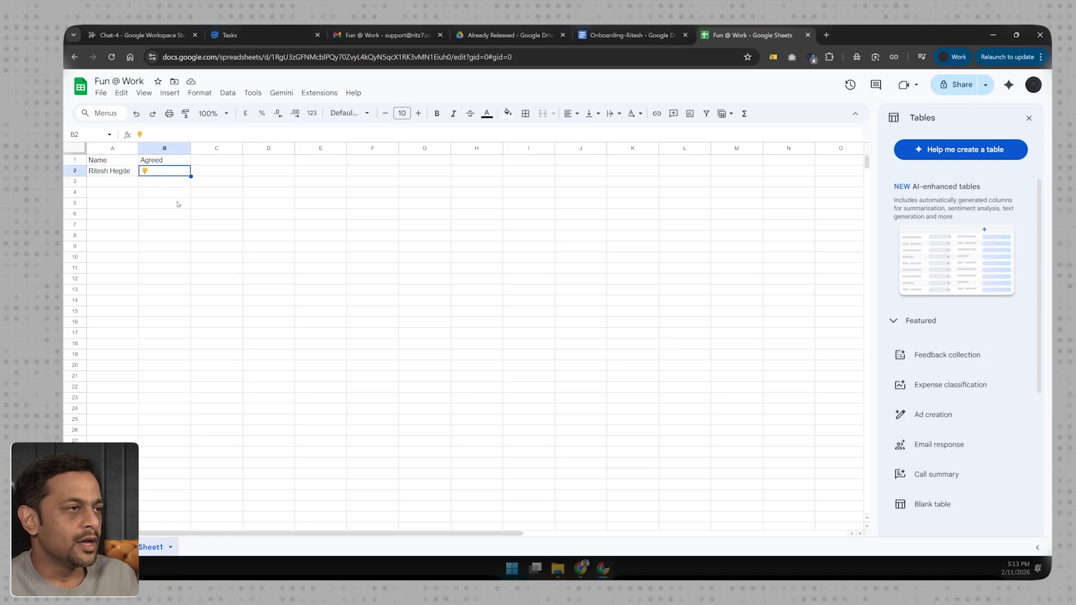
pyautogui.click(114, 175)
pyautogui.moveTo(111, 215); pyautogui.dragTo(147, 239)
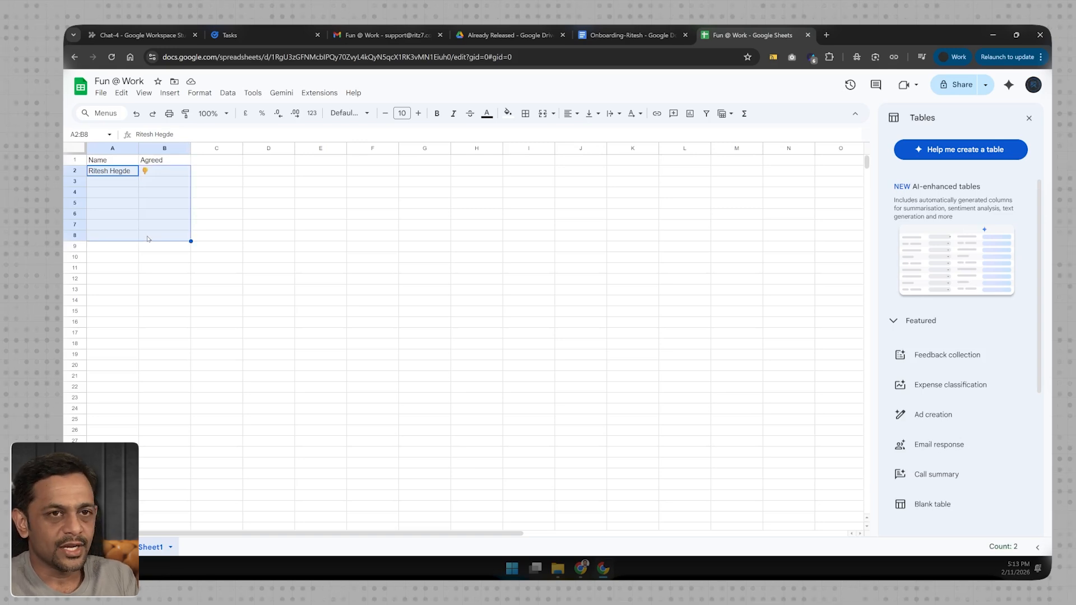
pyautogui.click(235, 193)
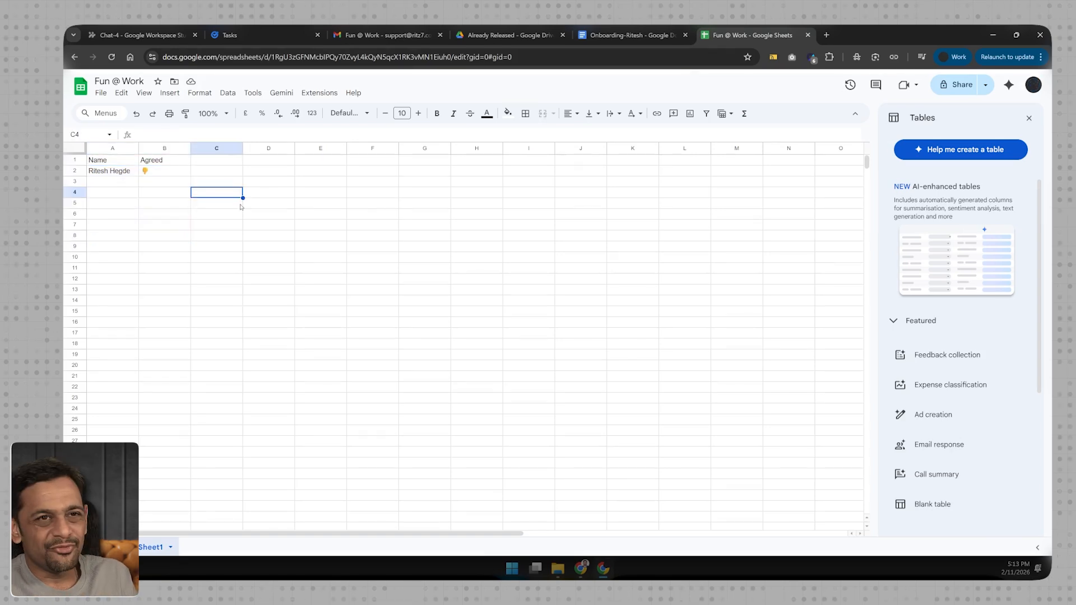
pyautogui.click(140, 35)
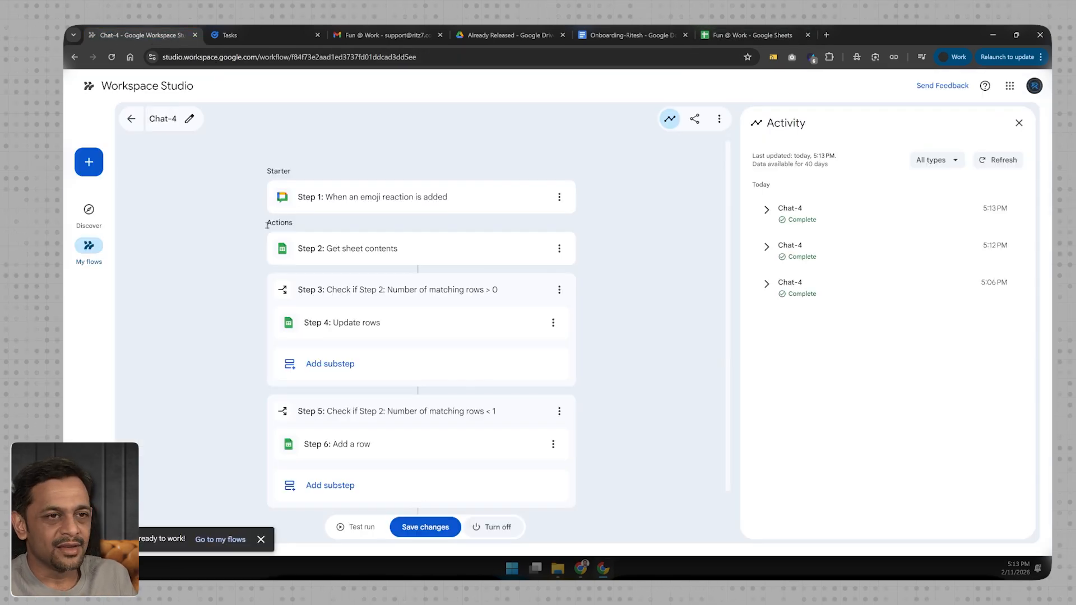